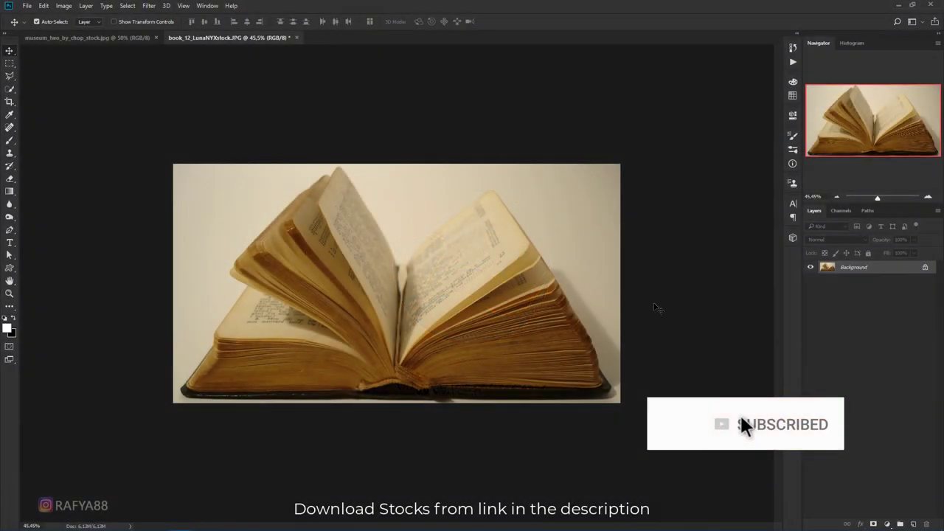
# Apply Image > Auto Color to the book photo and unlock its Background into Layer 0.
pyautogui.scroll(-1, 465, 301)
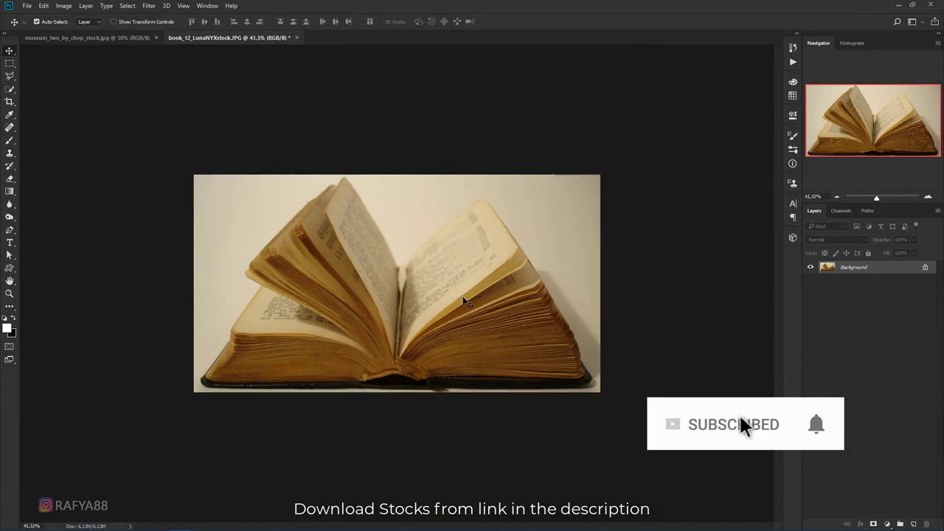
pyautogui.click(65, 7)
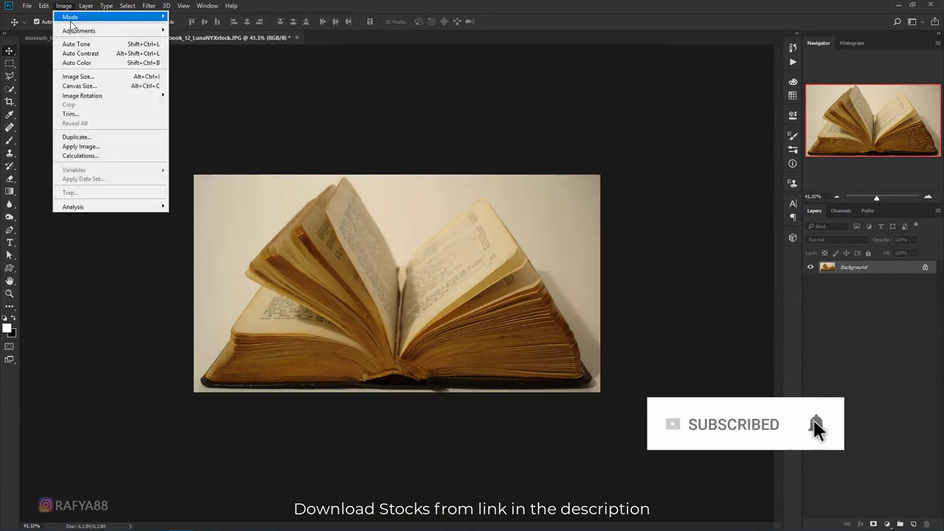
pyautogui.click(114, 64)
pyautogui.scroll(2, 434, 290)
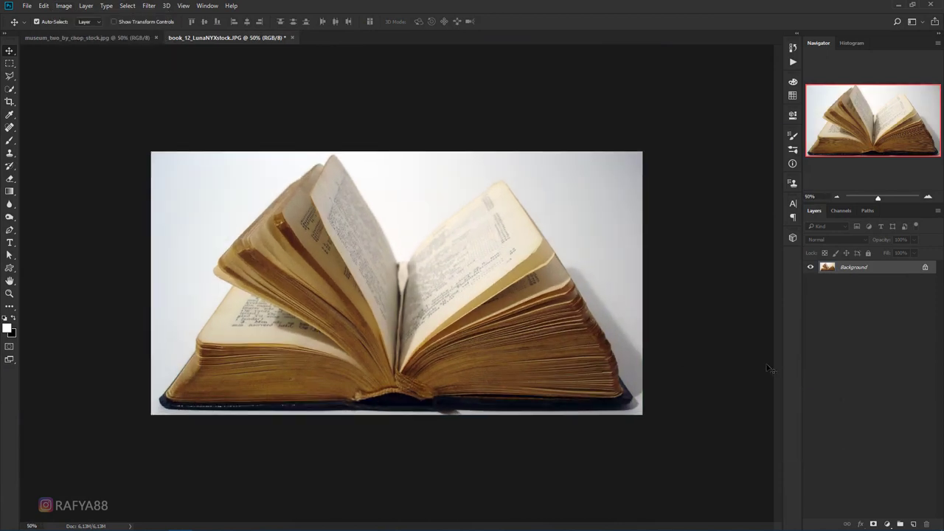
pyautogui.click(925, 269)
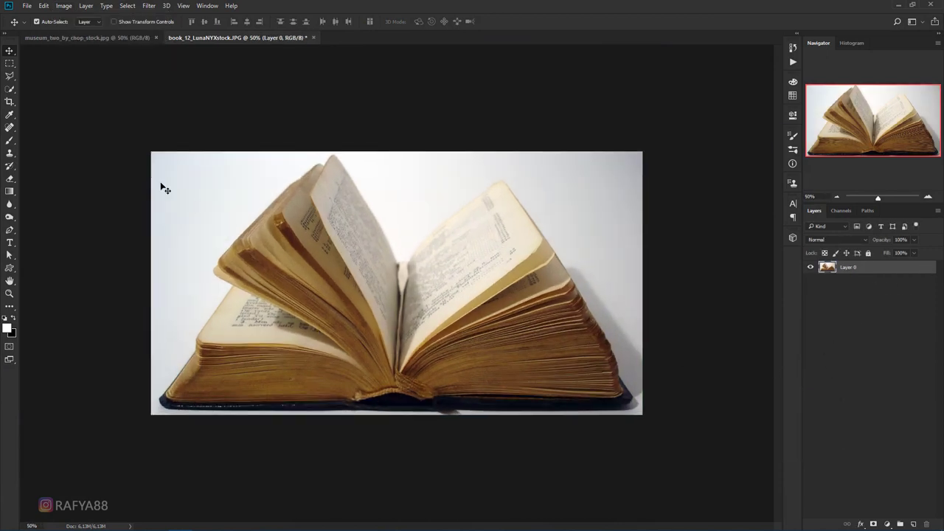
# Extend the crop frame above, left and right of the book photo to add transparent canvas.
pyautogui.click(9, 104)
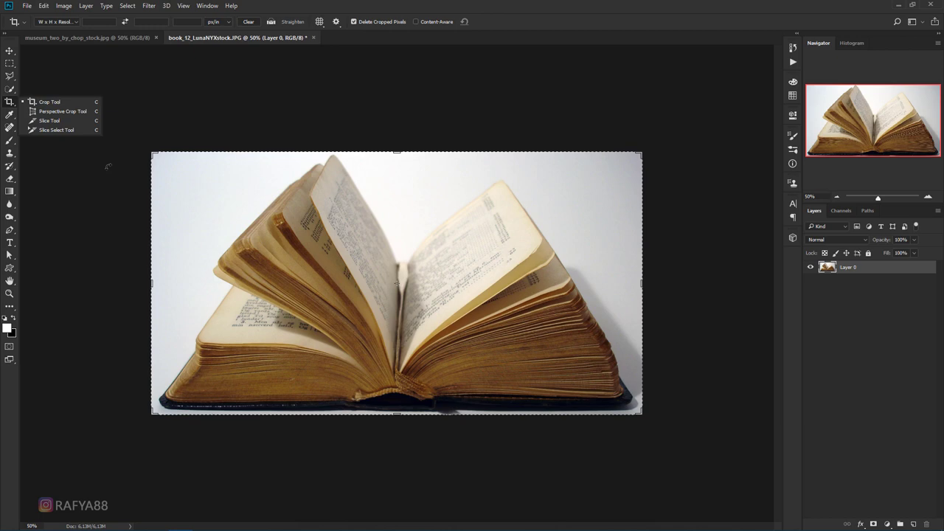
pyautogui.click(71, 104)
pyautogui.scroll(-2, 399, 284)
pyautogui.moveTo(398, 177); pyautogui.dragTo(410, 103)
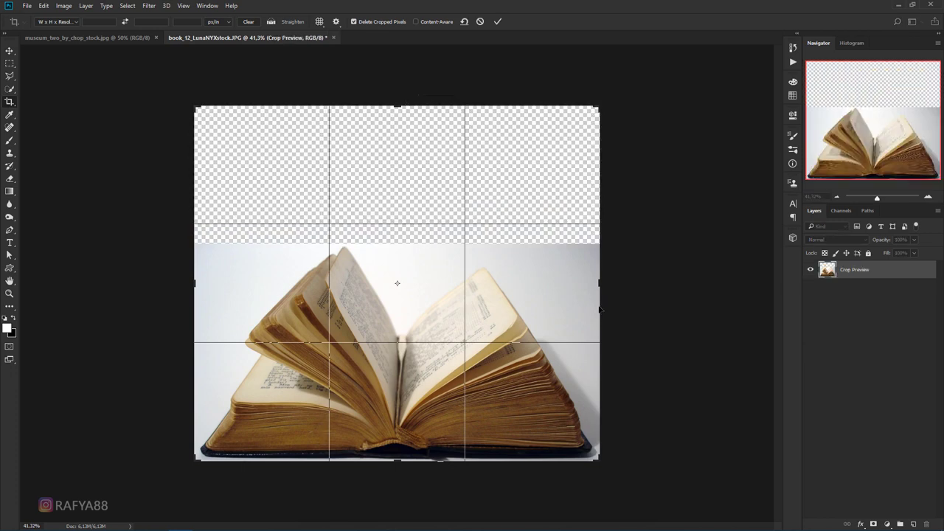
pyautogui.moveTo(606, 283); pyautogui.dragTo(619, 281)
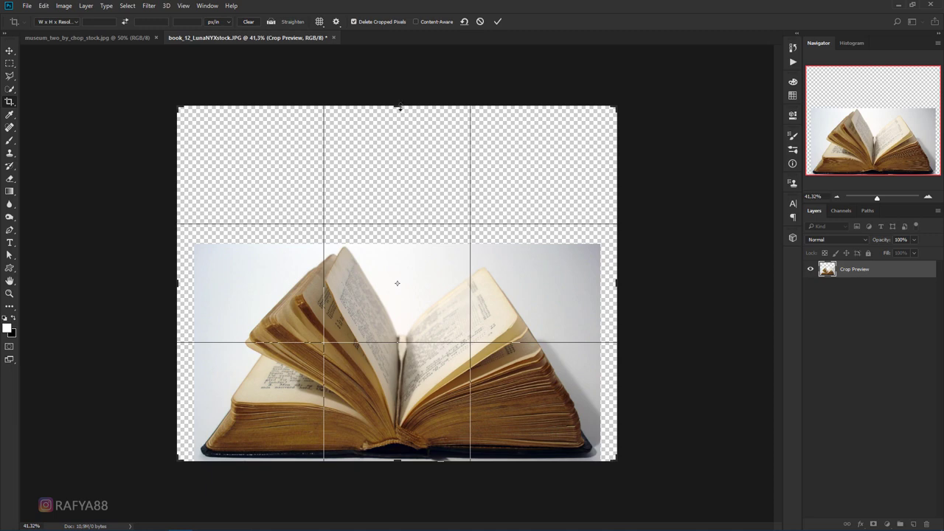
pyautogui.moveTo(396, 106); pyautogui.dragTo(396, 91)
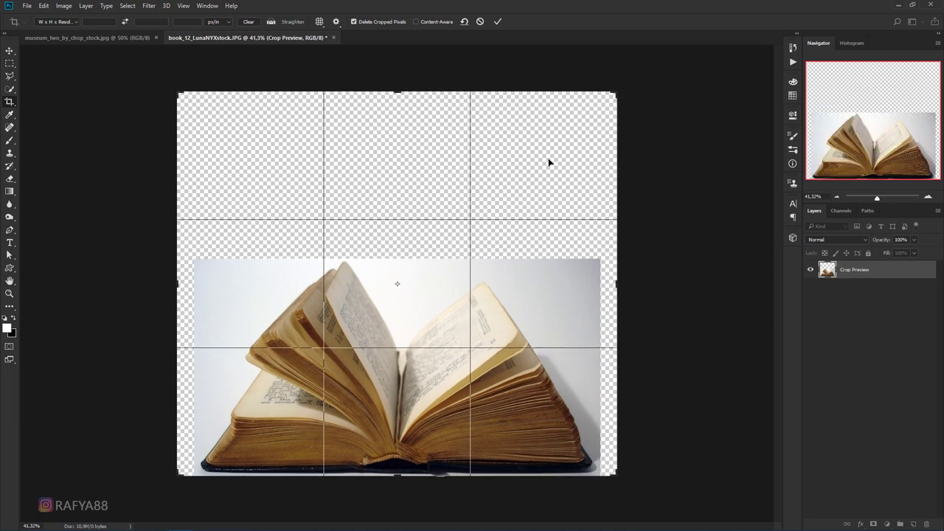
pyautogui.click(496, 22)
pyautogui.hotkey('ctrl', '+')
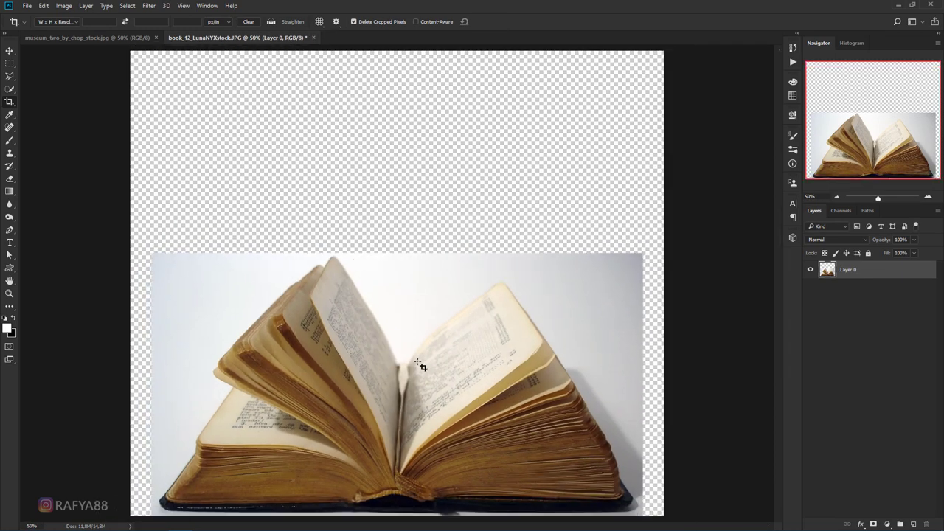
# Select the open book's pages with the Quick Selection tool in add mode.
pyautogui.click(13, 90)
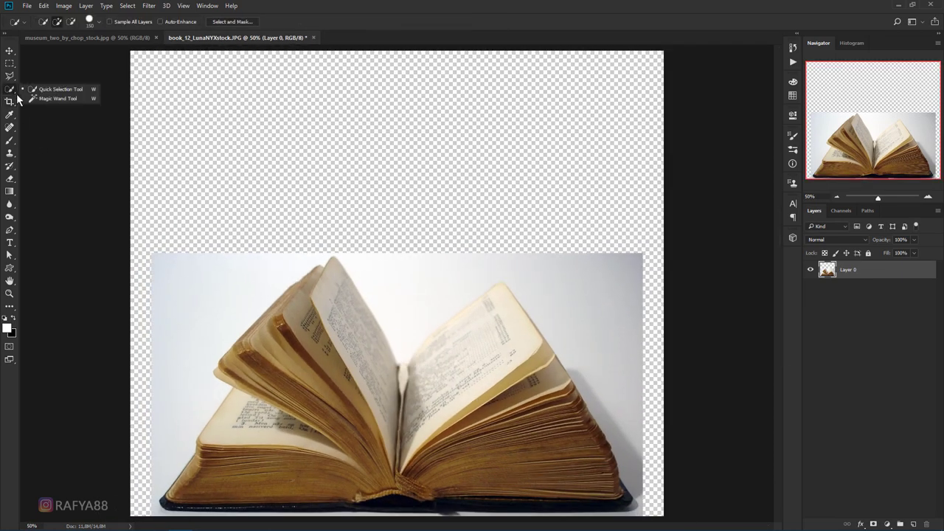
pyautogui.click(69, 90)
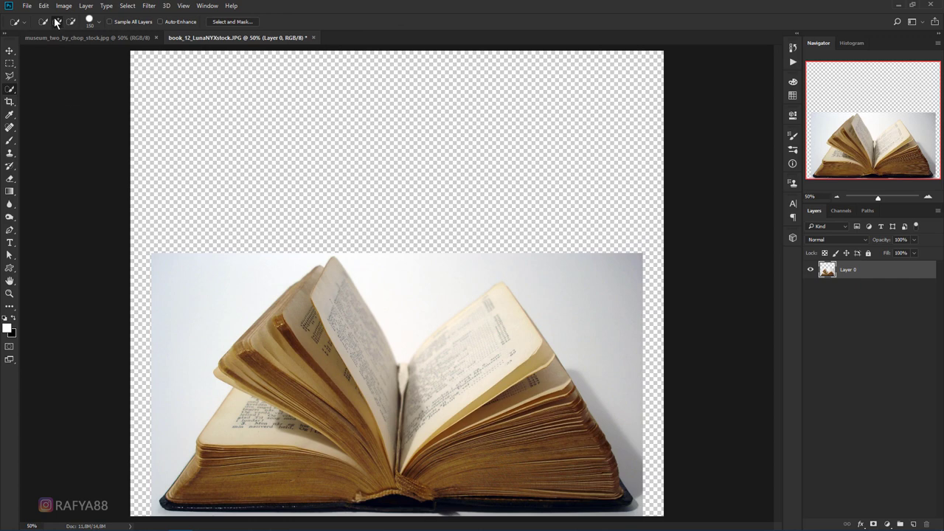
pyautogui.click(57, 22)
pyautogui.hotkey('ctrl', '0')
pyautogui.moveTo(252, 441)
pyautogui.mouseDown()
pyautogui.moveTo(505, 406)
pyautogui.moveTo(354, 367)
pyautogui.mouseUp()
pyautogui.scroll(2, 505, 405)
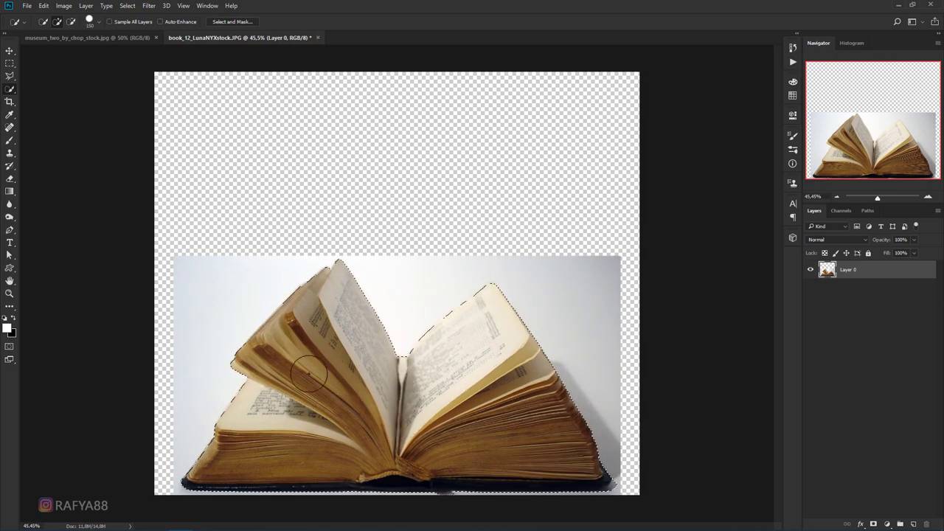
pyautogui.scroll(7, 354, 367)
# Subtract the shadow beneath the book from the selection using the Lasso tool.
pyautogui.moveTo(386, 389); pyautogui.dragTo(374, 174)
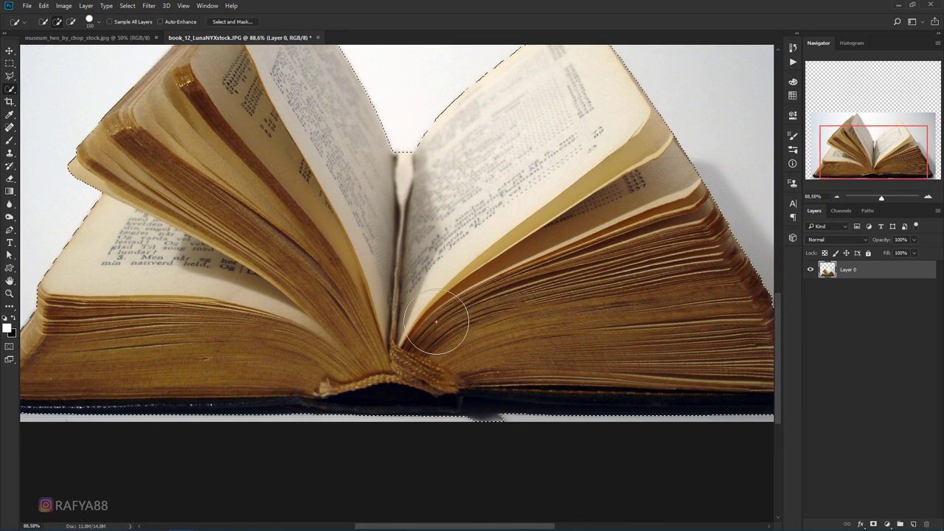
pyautogui.rightClick(9, 76)
pyautogui.click(73, 76)
pyautogui.click(65, 22)
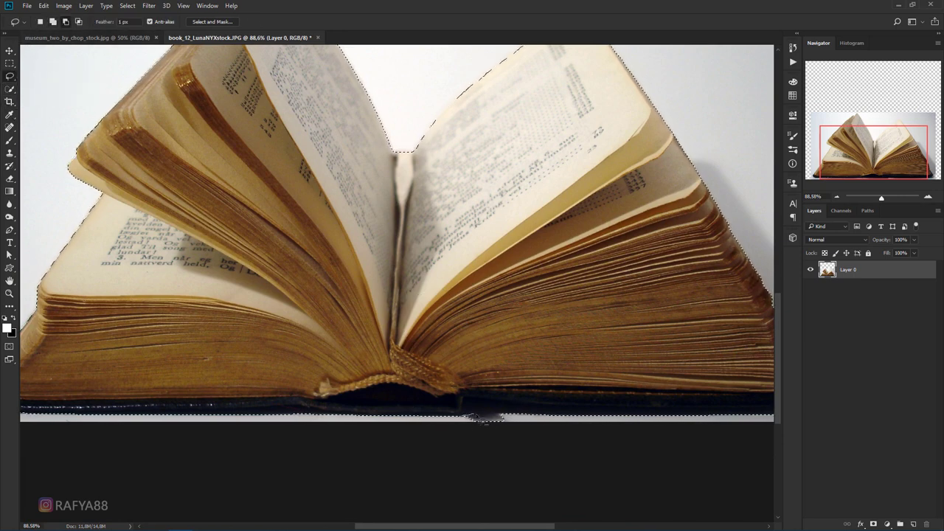
pyautogui.moveTo(525, 421); pyautogui.dragTo(479, 419)
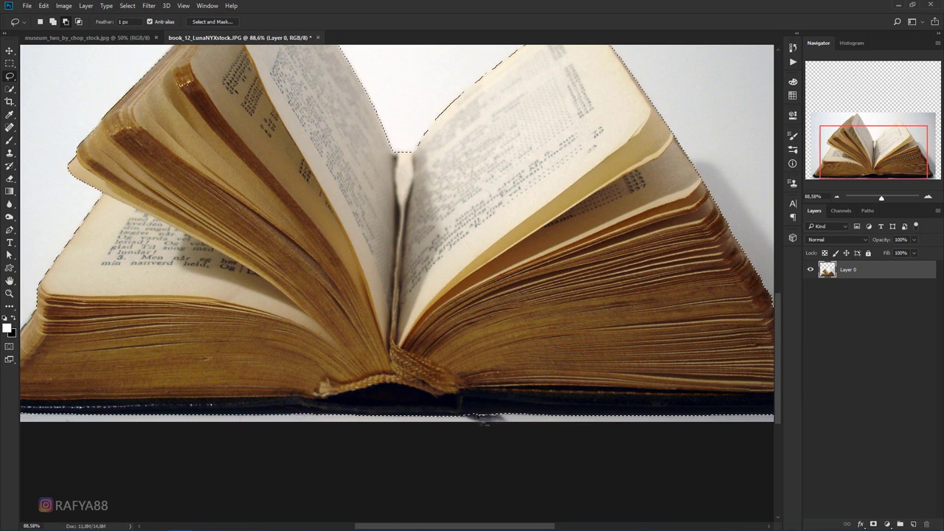
pyautogui.hotkey('ctrl', '0')
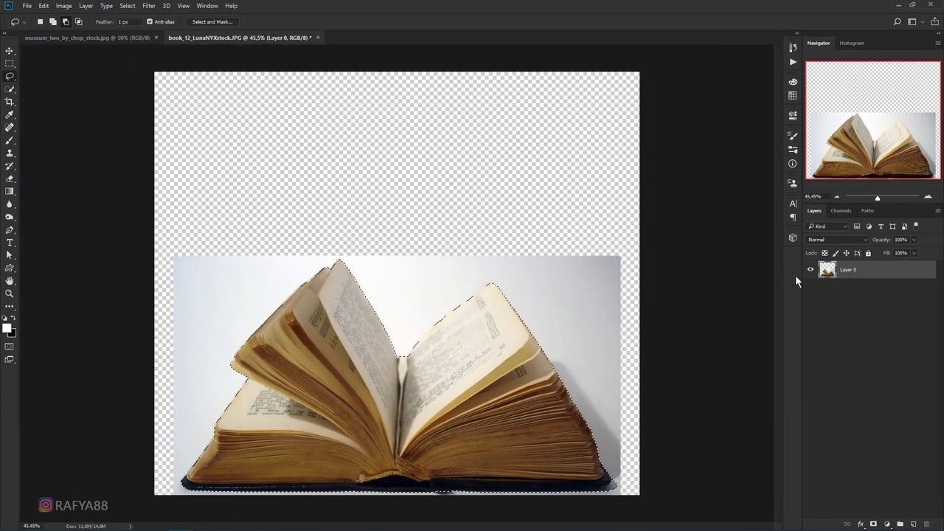
# Mask out the backdrop with a layer mask and rename the book layer 'old book'.
pyautogui.click(874, 524)
pyautogui.scroll(-1, 447, 323)
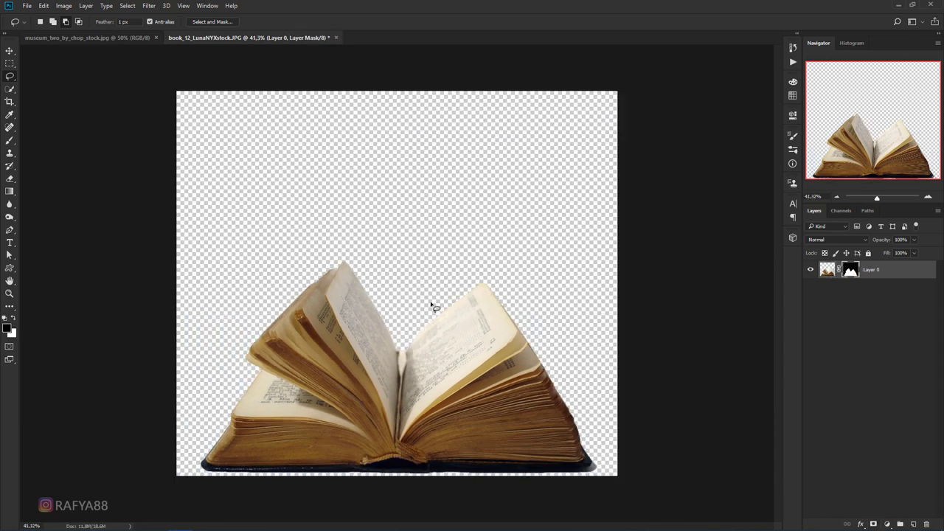
pyautogui.doubleClick(868, 270)
pyautogui.write('old book')
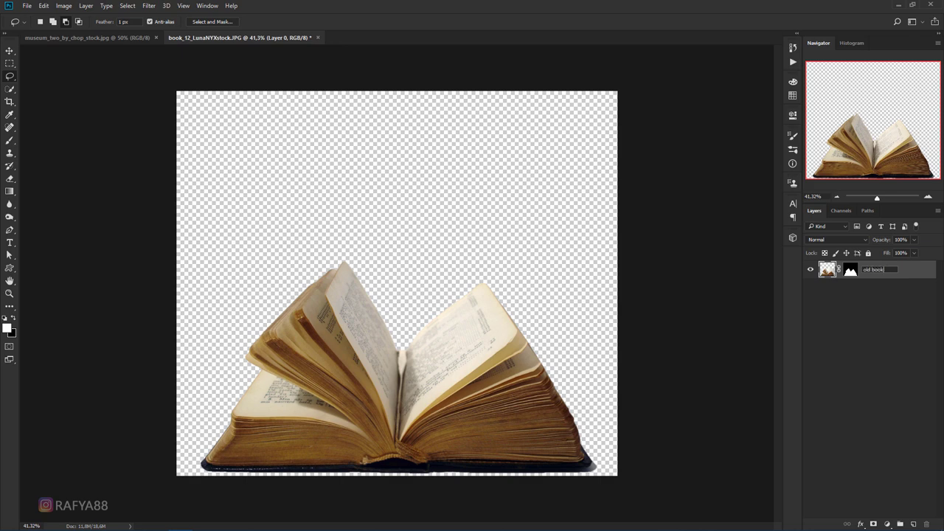
pyautogui.press('Return')
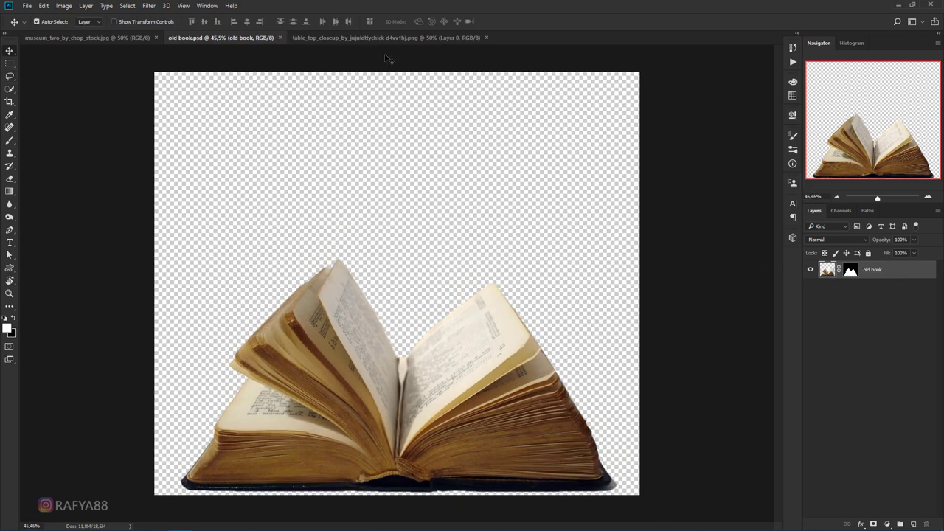
# Bring the wooden table-top photo into the book document as Layer 1, below old book.
pyautogui.click(382, 38)
pyautogui.moveTo(386, 296)
pyautogui.mouseDown()
pyautogui.moveTo(286, 128)
pyautogui.moveTo(367, 282)
pyautogui.mouseUp()
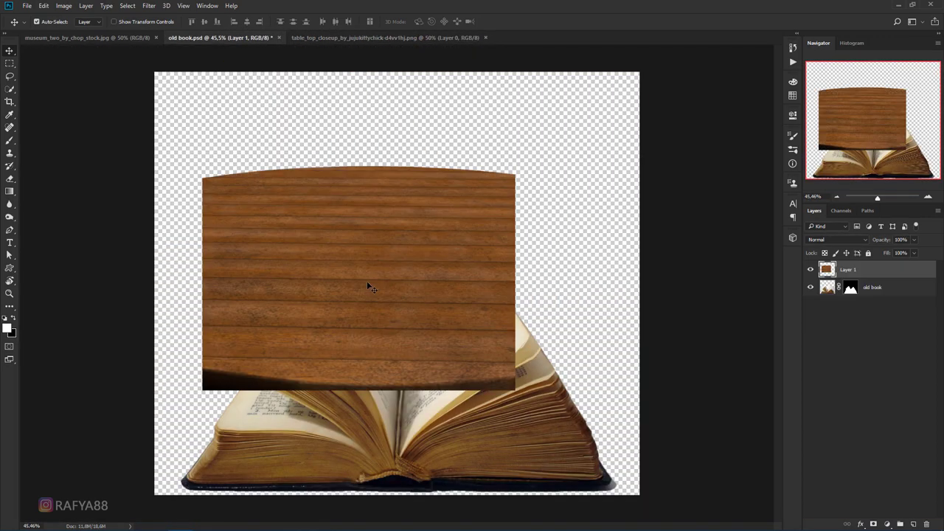
pyautogui.moveTo(906, 273); pyautogui.dragTo(906, 295)
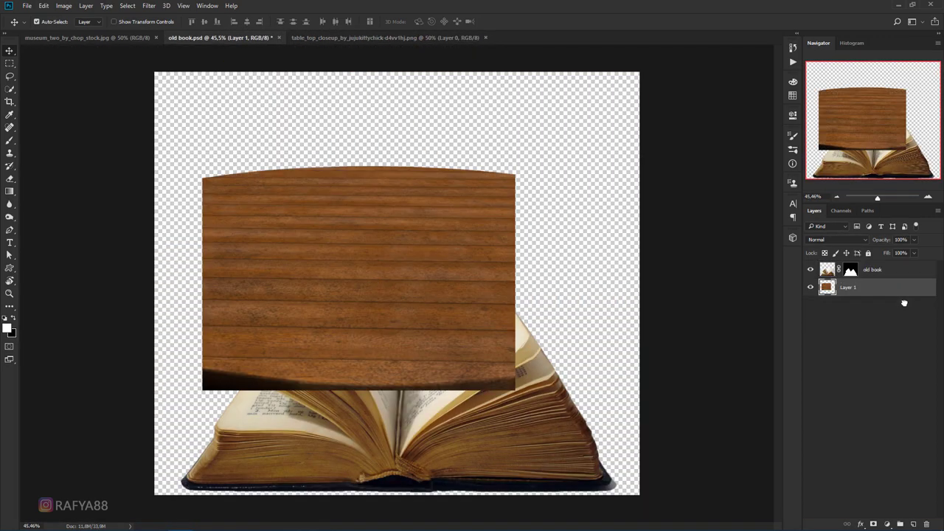
pyautogui.scroll(-1, 605, 253)
pyautogui.moveTo(436, 277)
pyautogui.mouseDown()
pyautogui.moveTo(468, 277)
pyautogui.moveTo(482, 324)
pyautogui.moveTo(458, 331)
pyautogui.mouseUp()
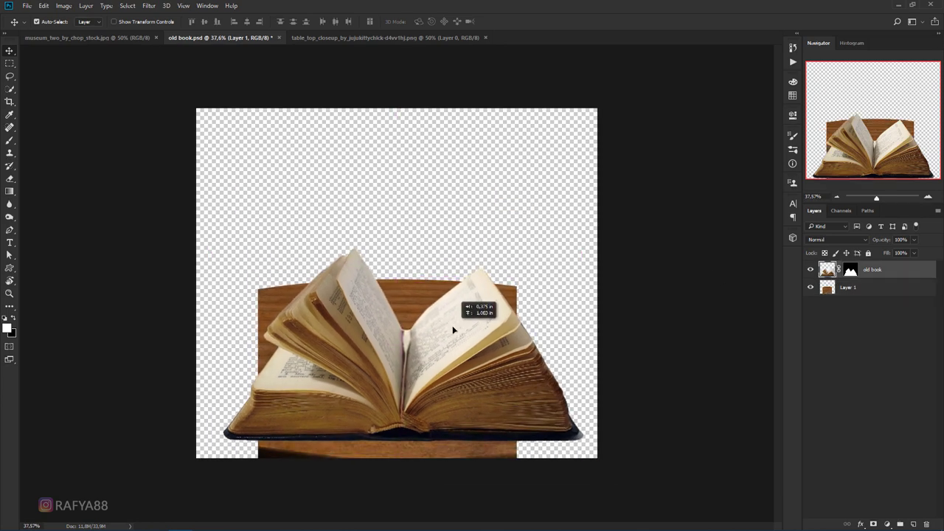
pyautogui.click(418, 302)
# Free-transform the wood into a wide, flat tabletop strip spanning past both canvas edges.
pyautogui.hotkey('ctrl', 't')
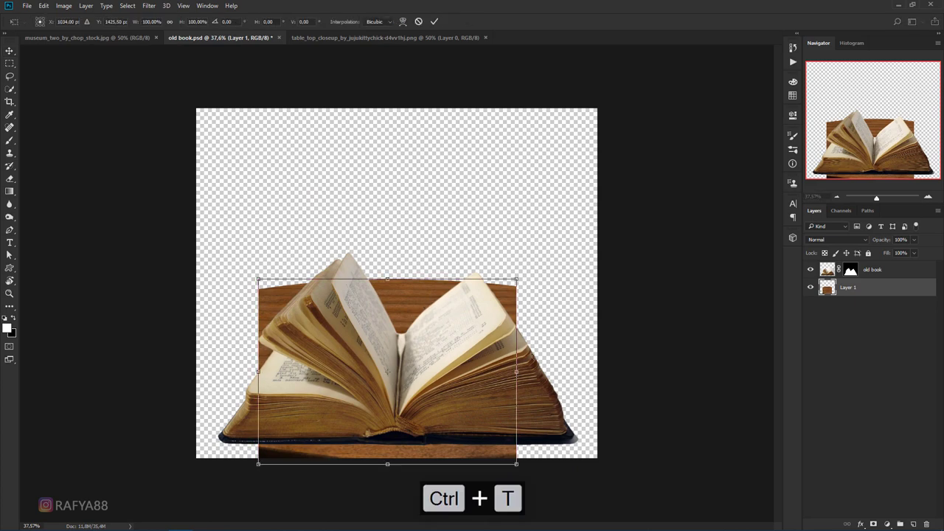
pyautogui.moveTo(516, 371); pyautogui.dragTo(596, 371)
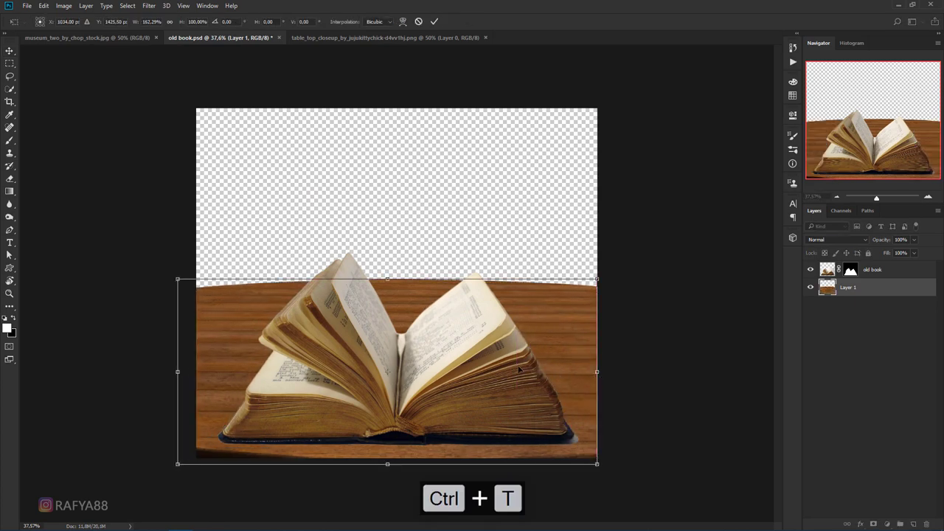
pyautogui.moveTo(525, 369); pyautogui.dragTo(533, 361)
pyautogui.moveTo(397, 272); pyautogui.dragTo(398, 359)
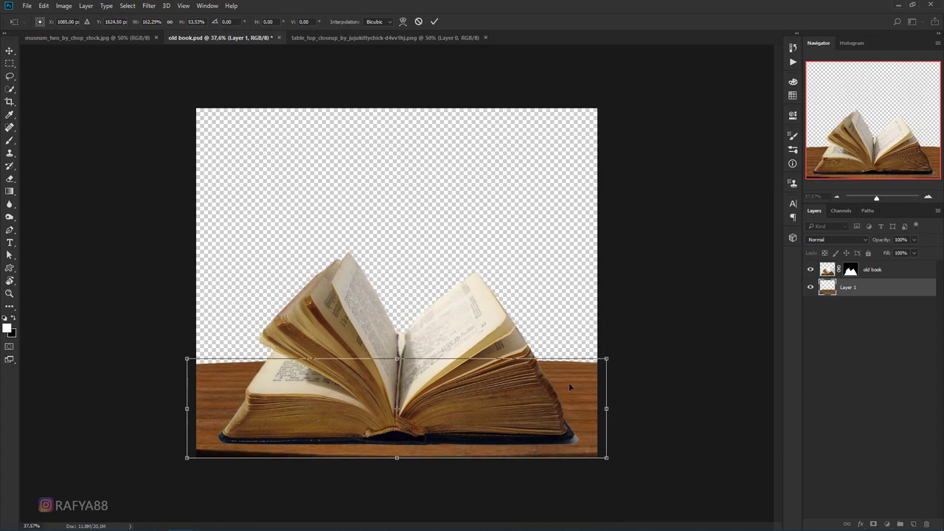
pyautogui.moveTo(606, 457); pyautogui.dragTo(629, 457)
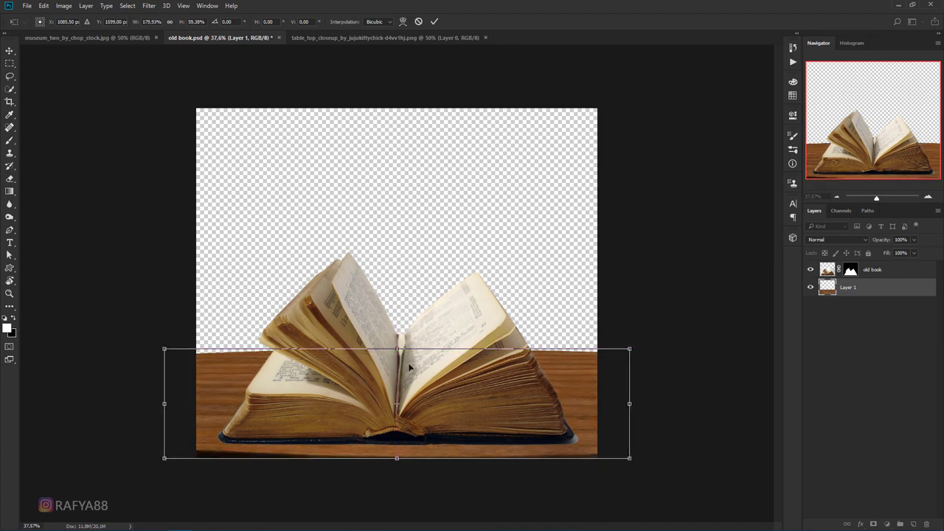
pyautogui.moveTo(397, 349); pyautogui.dragTo(399, 353)
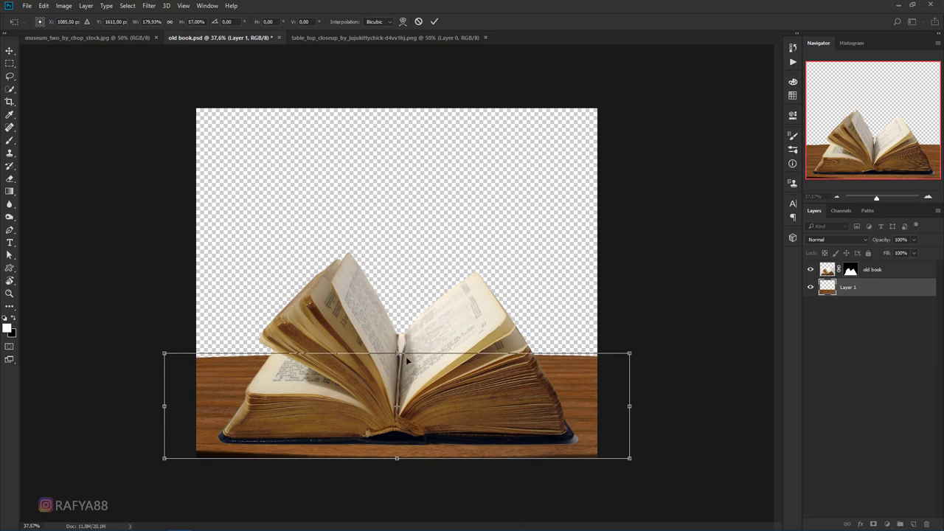
pyautogui.press('Return')
# Clip a Hue/Saturation adjustment to the table layer with Saturation -35 and Lightness -25.
pyautogui.scroll(-4, 443, 306)
pyautogui.scroll(2, 443, 306)
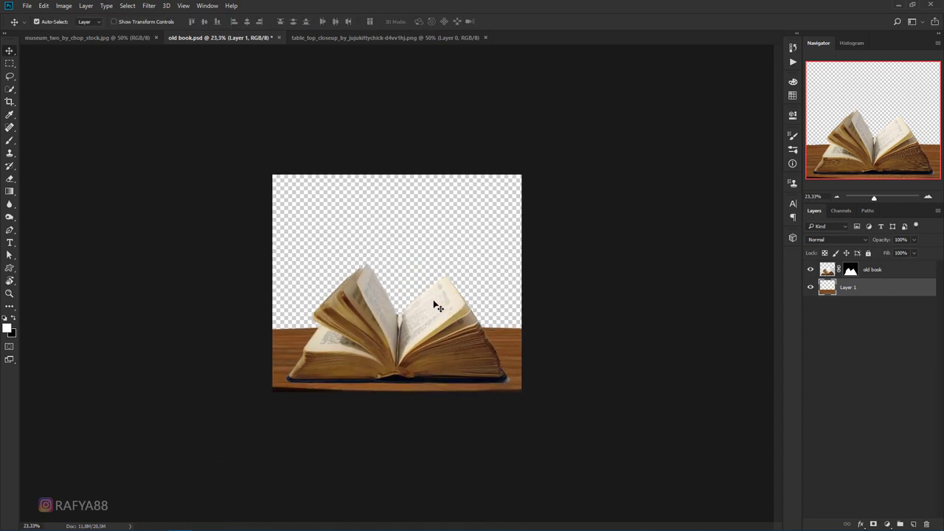
pyautogui.scroll(1, 435, 302)
pyautogui.scroll(1, 457, 306)
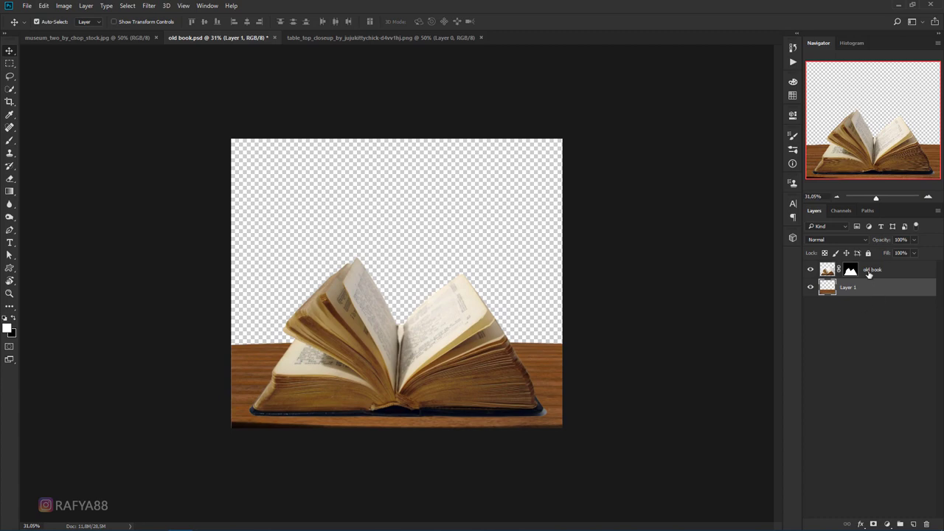
pyautogui.scroll(2, 428, 280)
pyautogui.scroll(-1, 427, 282)
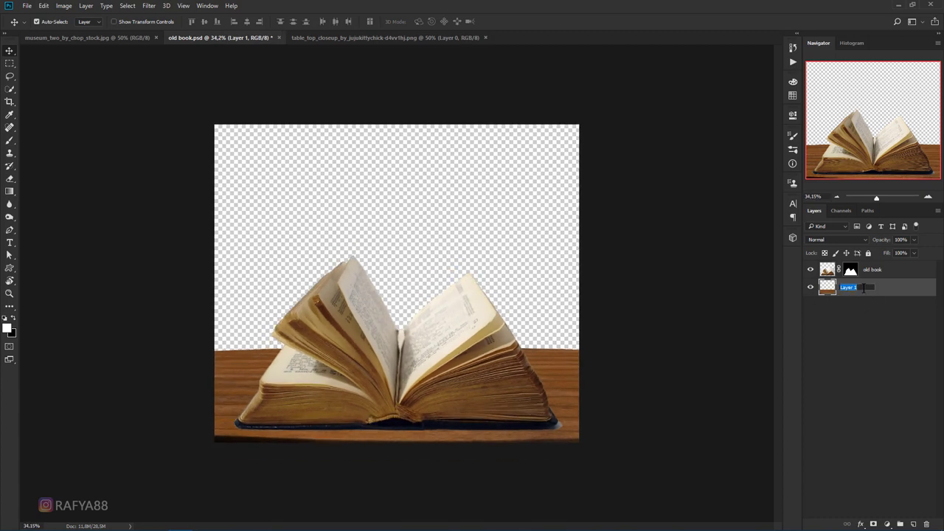
pyautogui.click(887, 525)
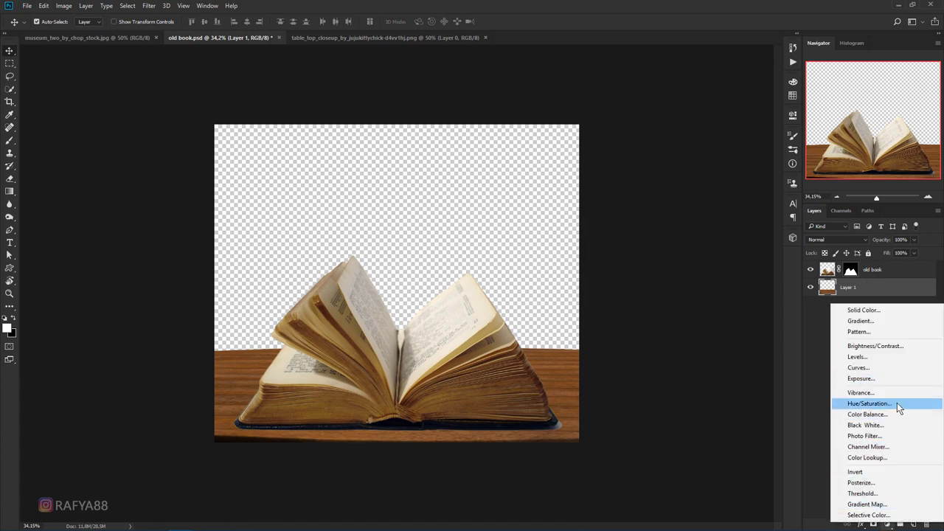
pyautogui.click(898, 402)
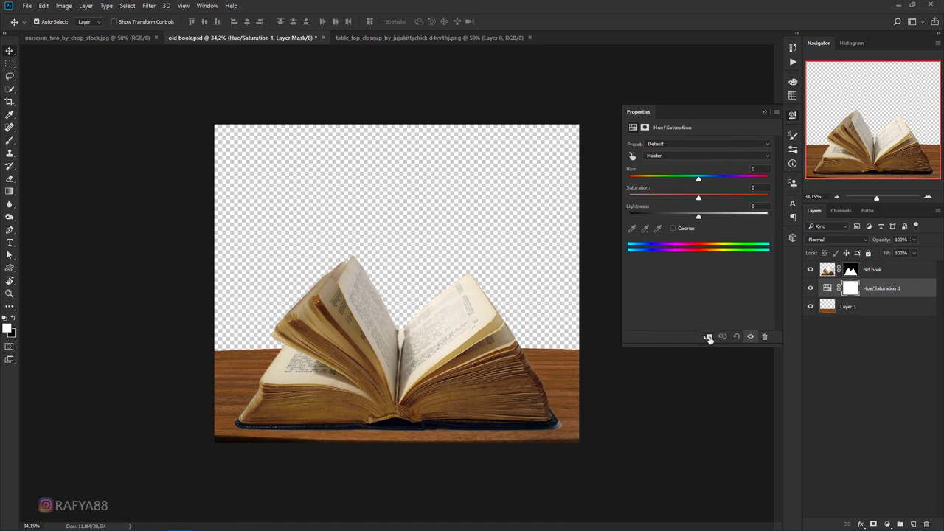
pyautogui.click(707, 337)
pyautogui.moveTo(695, 219); pyautogui.dragTo(681, 220)
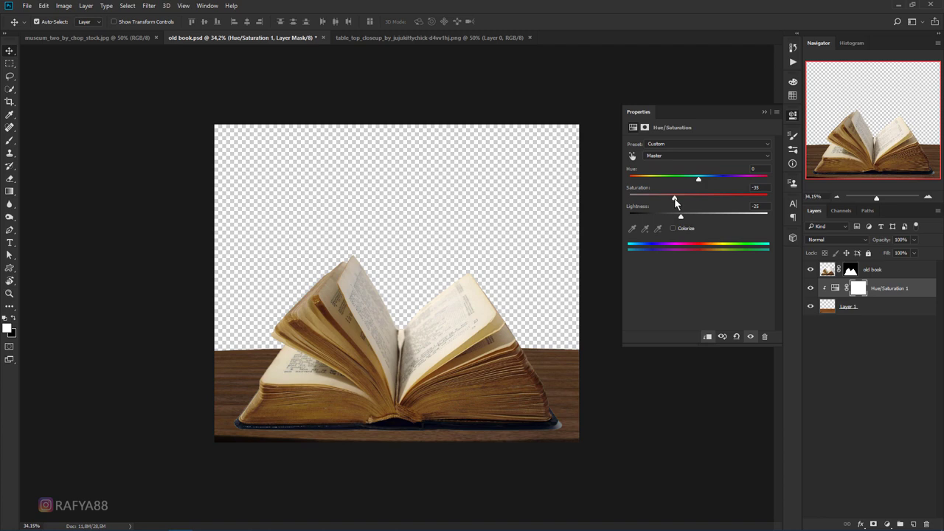
pyautogui.click(763, 112)
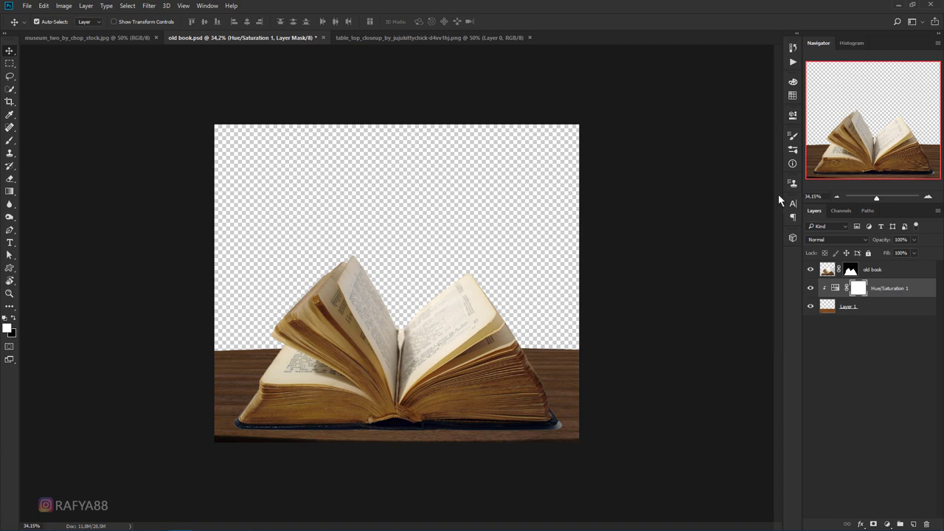
# Paint black on a clipped Layer 2 to darken both table ends, at 50% opacity.
pyautogui.click(912, 524)
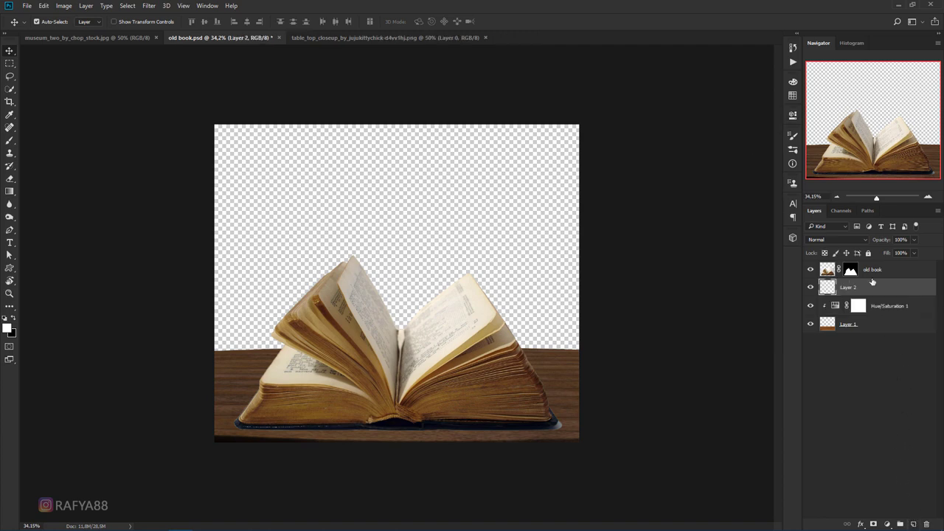
pyautogui.rightClick(875, 288)
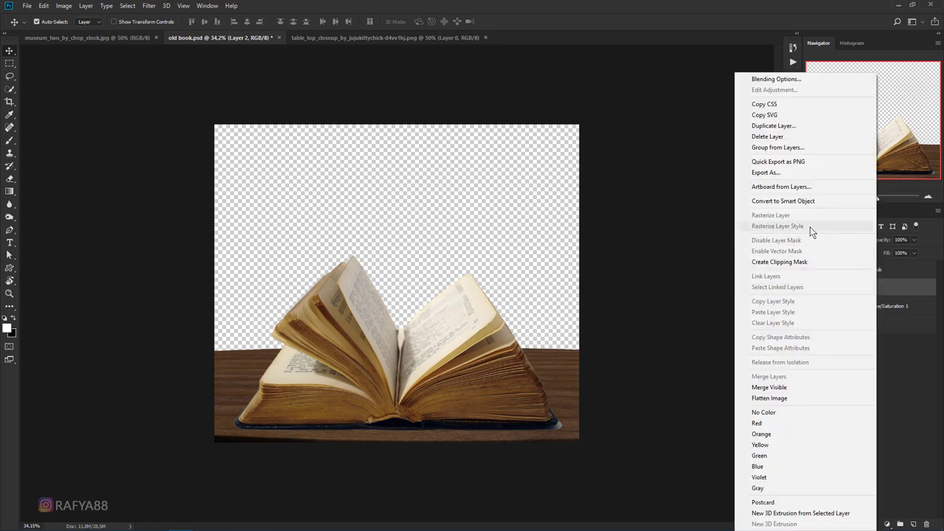
pyautogui.click(830, 260)
pyautogui.click(10, 140)
pyautogui.click(12, 317)
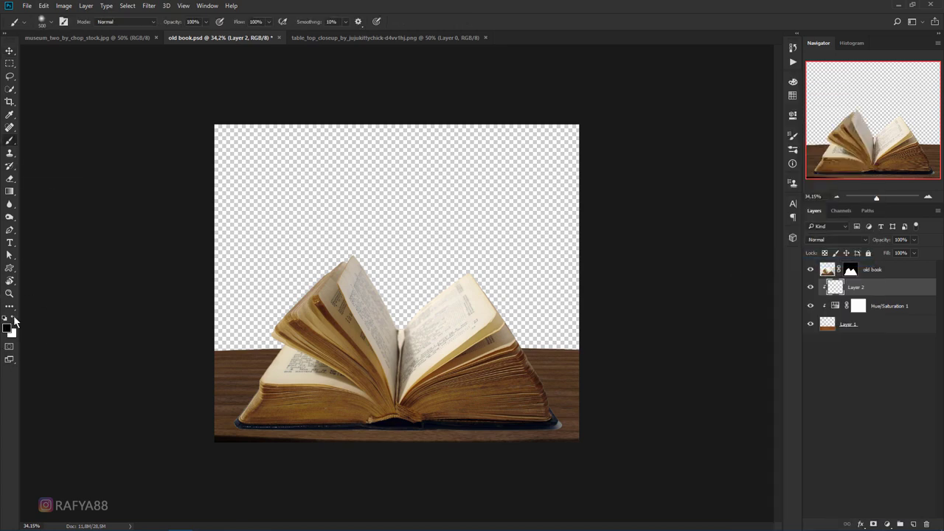
pyautogui.press(']')
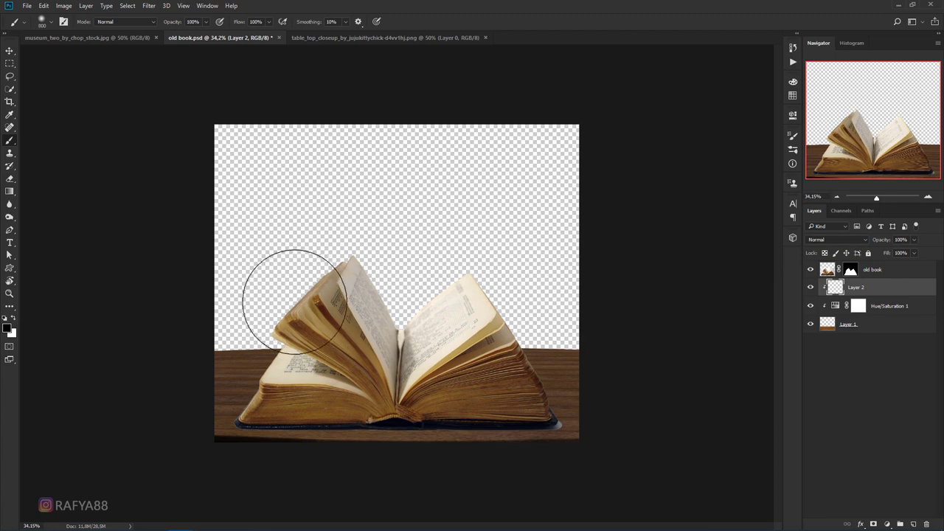
pyautogui.press(']')
pyautogui.press(']')
pyautogui.press(']')
pyautogui.press(']')
pyautogui.moveTo(244, 346); pyautogui.dragTo(222, 361)
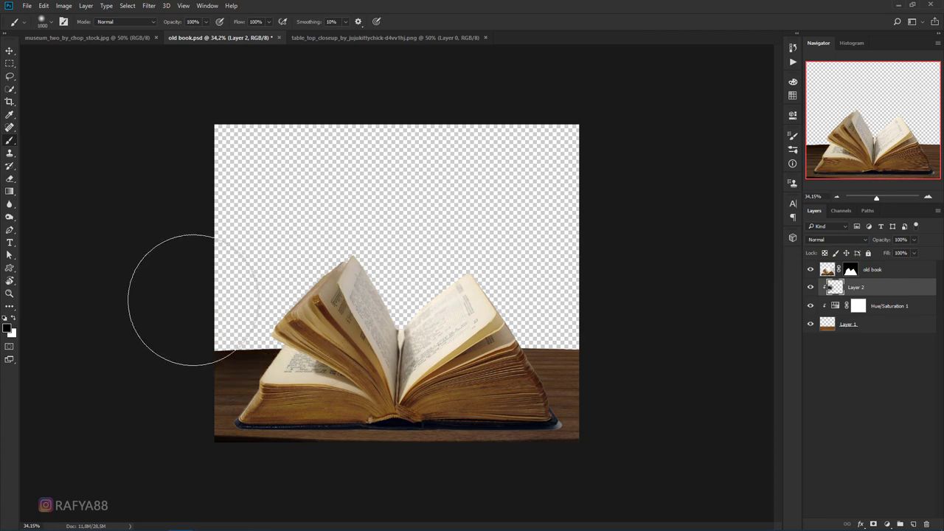
pyautogui.moveTo(554, 369); pyautogui.dragTo(560, 406)
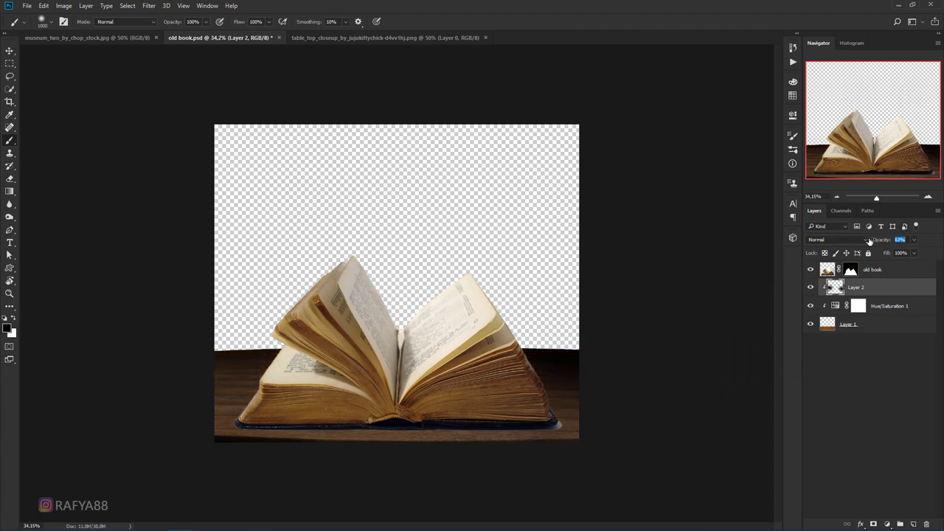
pyautogui.moveTo(870, 242); pyautogui.dragTo(868, 241)
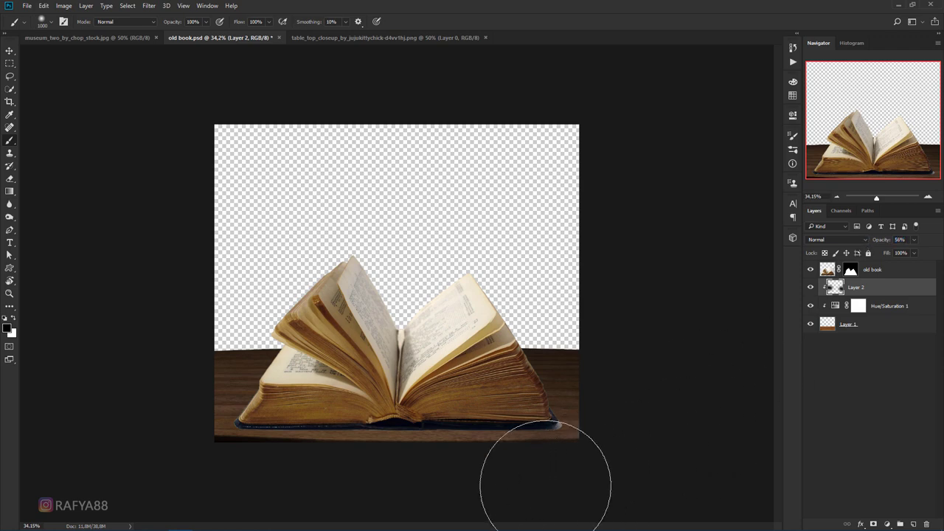
# With a smaller brush, darken the table's bottom edge and around the book's lower edge.
pyautogui.press('[')
pyautogui.press('[')
pyautogui.press('[')
pyautogui.press('[')
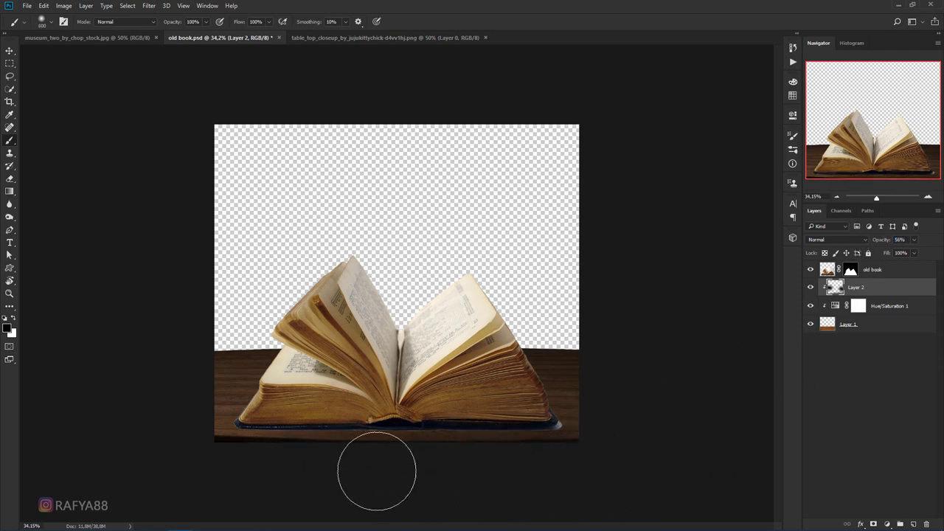
pyautogui.moveTo(370, 467); pyautogui.dragTo(184, 472)
pyautogui.press('[')
pyautogui.press('[')
pyautogui.moveTo(264, 421); pyautogui.dragTo(263, 401)
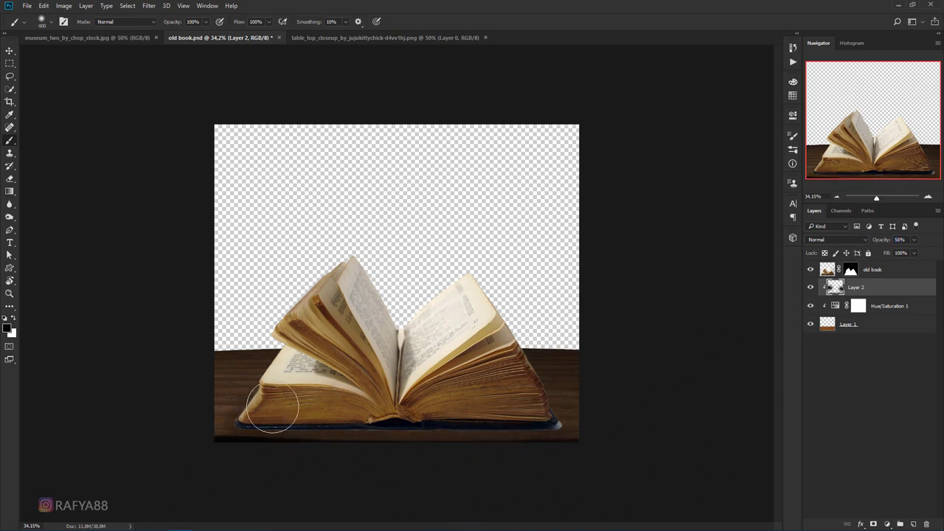
pyautogui.moveTo(525, 406); pyautogui.dragTo(428, 426)
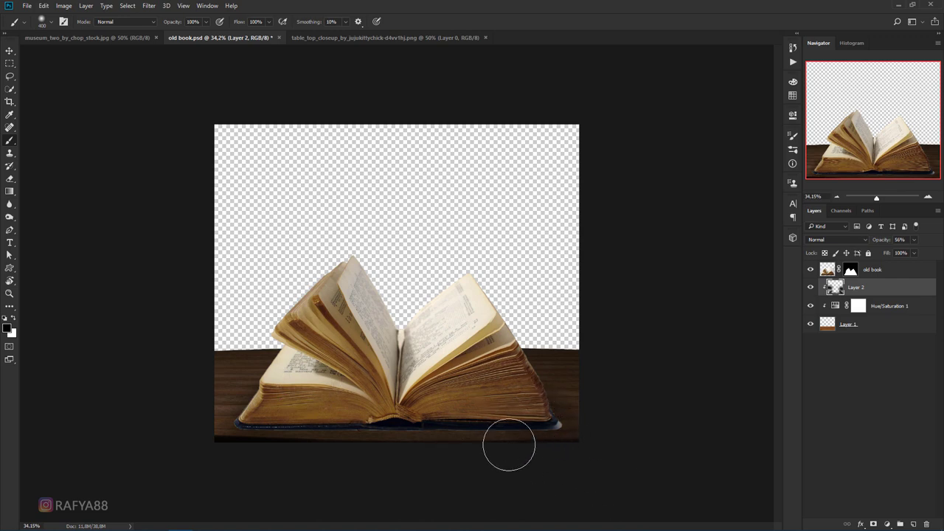
# Paint a soft dark shadow under the book's bottom edge on a clipped Layer 3.
pyautogui.click(915, 524)
pyautogui.keyDown('alt'); pyautogui.click(894, 293); pyautogui.keyUp('alt')
pyautogui.scroll(2, 301, 422)
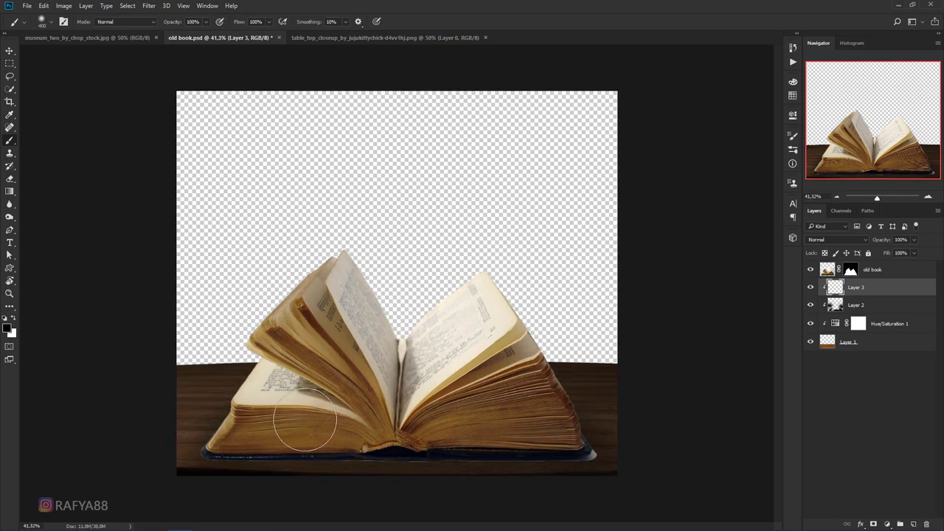
pyautogui.moveTo(211, 454)
pyautogui.mouseDown()
pyautogui.moveTo(301, 453)
pyautogui.moveTo(279, 456)
pyautogui.mouseUp()
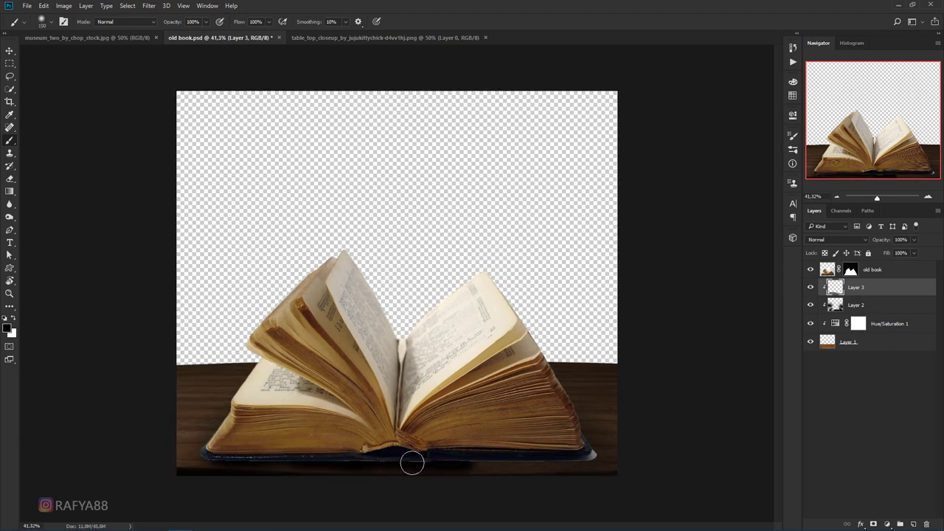
pyautogui.moveTo(495, 458); pyautogui.dragTo(587, 456)
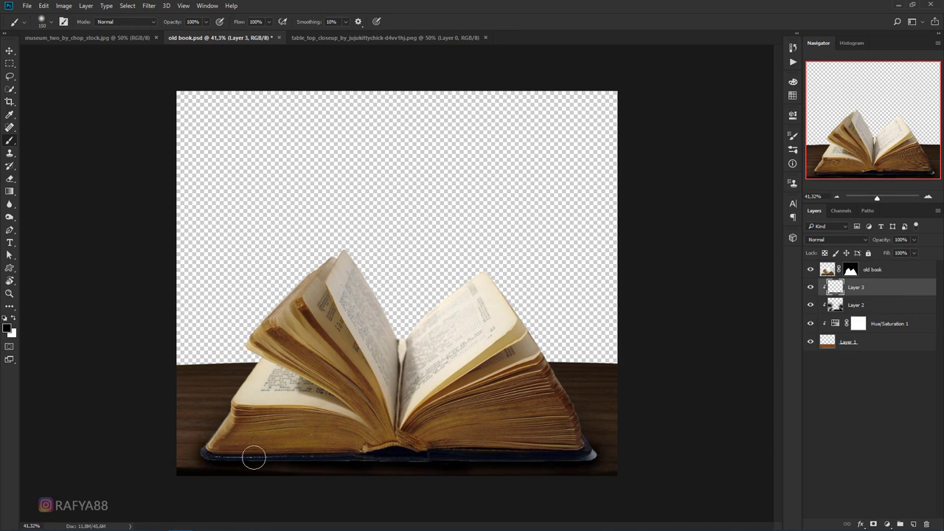
pyautogui.hotkey('ctrl', '-')
pyautogui.hotkey('ctrl', '+')
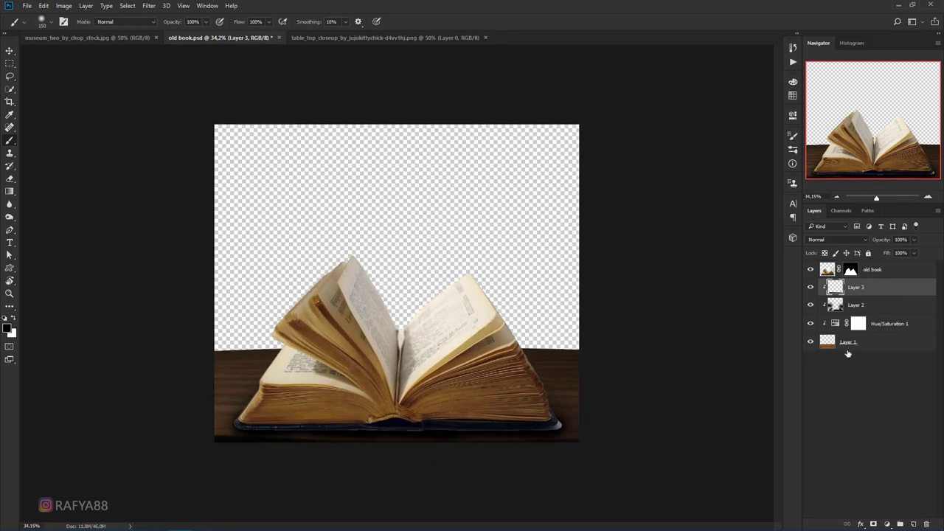
pyautogui.scroll(-1, 382, 435)
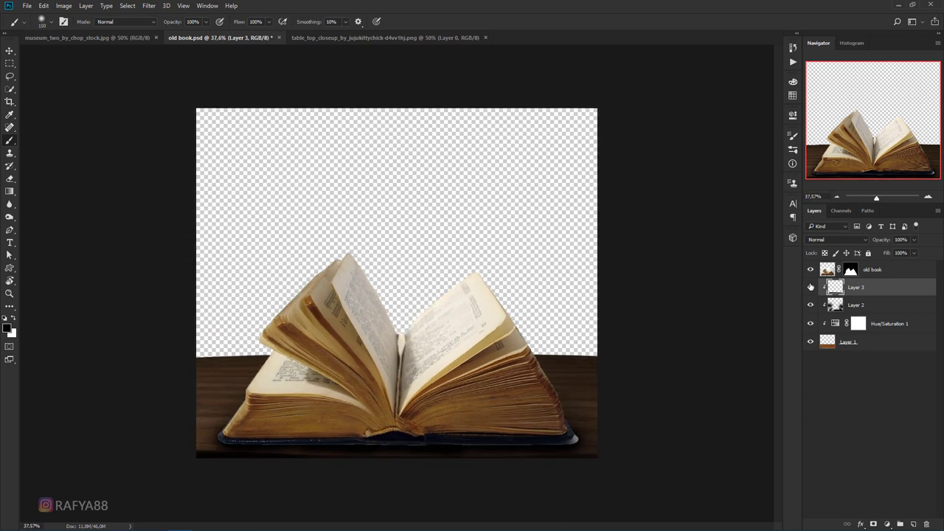
pyautogui.scroll(-2, 498, 293)
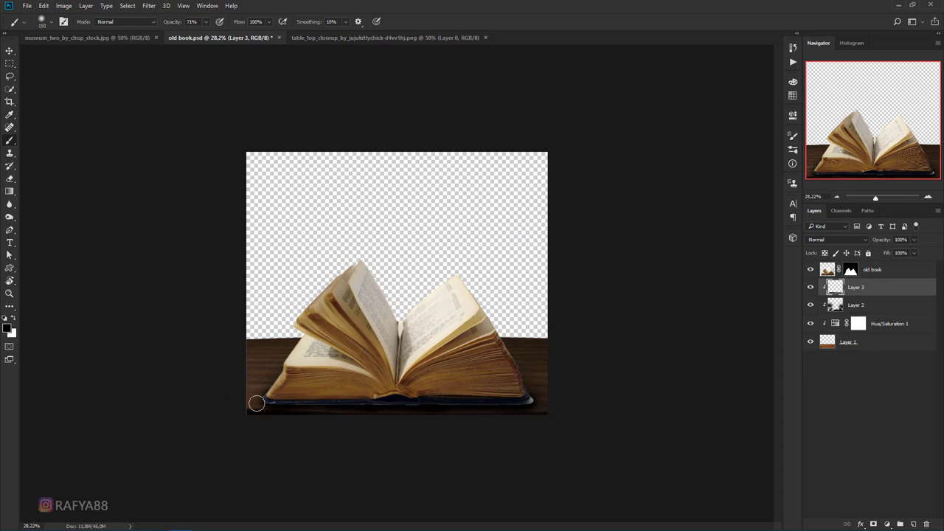
# Undo the last shadow stroke, enlarge the brush, and compare the image with Layer 3 toggled.
pyautogui.hotkey('ctrl', 'z')
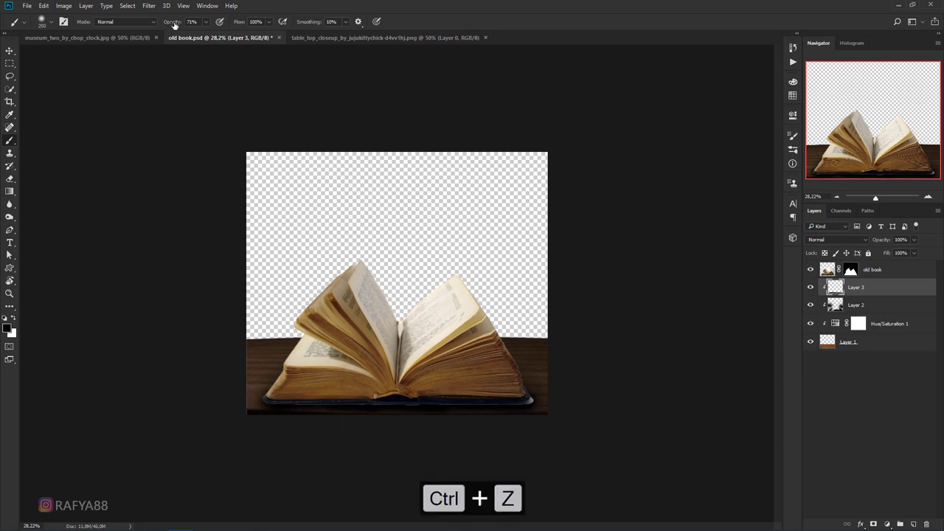
pyautogui.press(']')
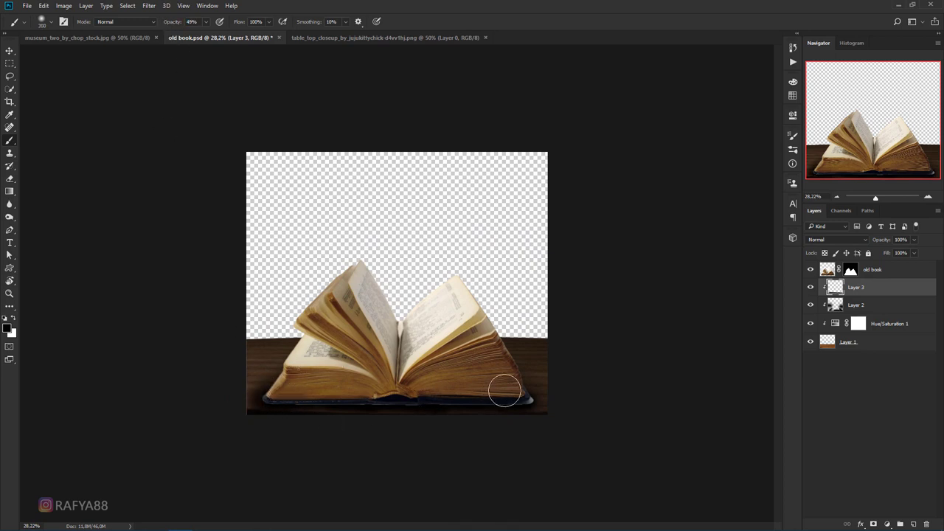
pyautogui.press(']')
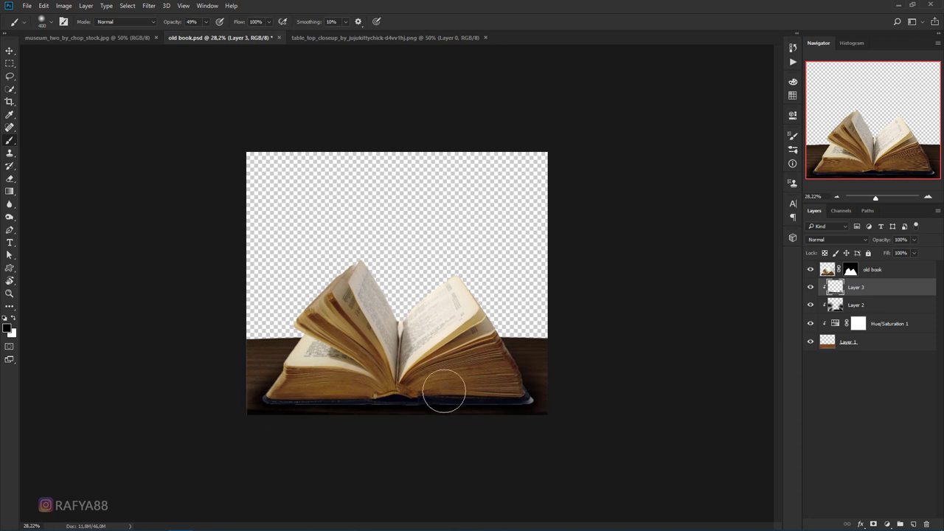
pyautogui.scroll(2, 428, 426)
pyautogui.scroll(-2, 381, 436)
pyautogui.scroll(1, 389, 426)
pyautogui.click(810, 287)
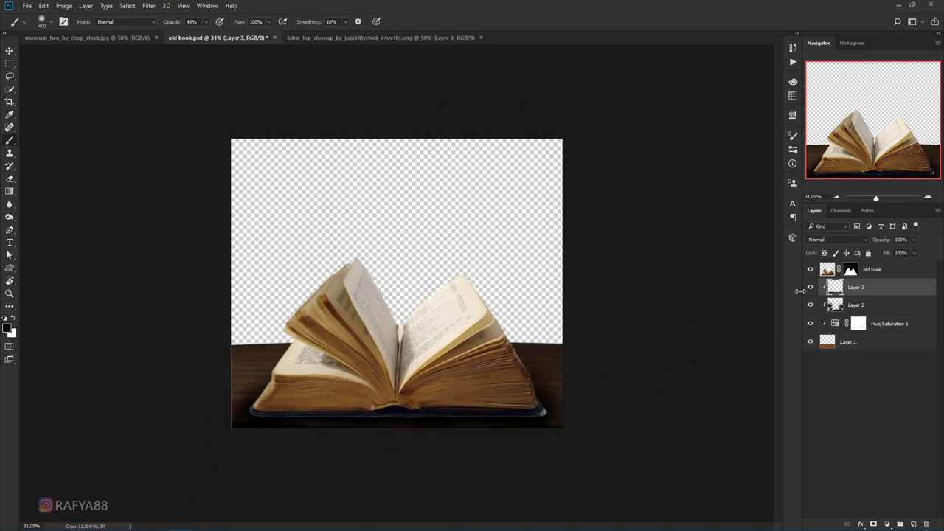
pyautogui.scroll(-1, 558, 276)
pyautogui.scroll(1, 521, 275)
pyautogui.click(915, 275)
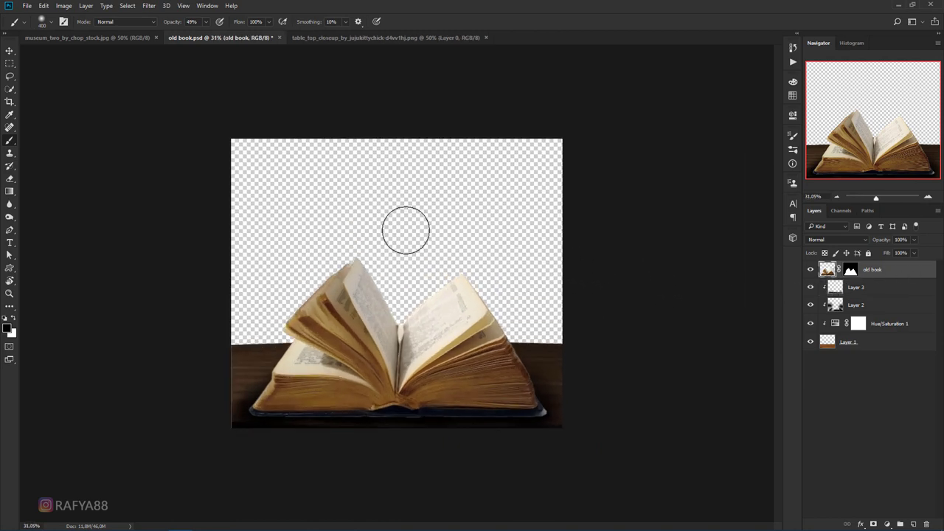
# Move the stained-glass windows image into the old book document behind the book and table.
pyautogui.click(10, 51)
pyautogui.click(69, 38)
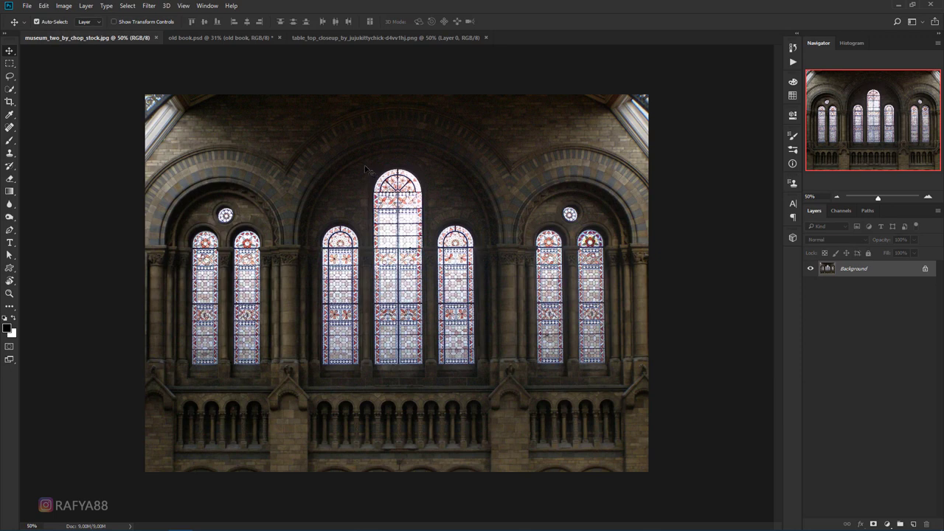
pyautogui.click(428, 38)
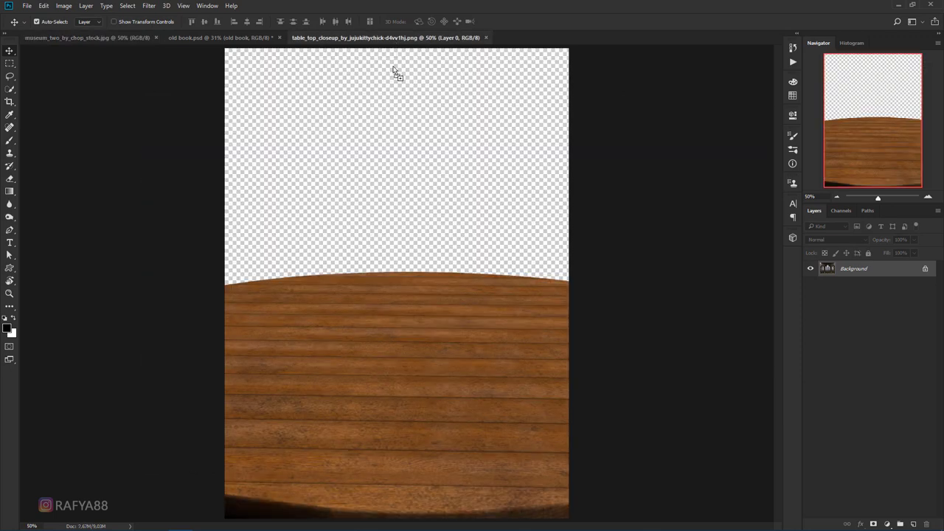
pyautogui.click(273, 41)
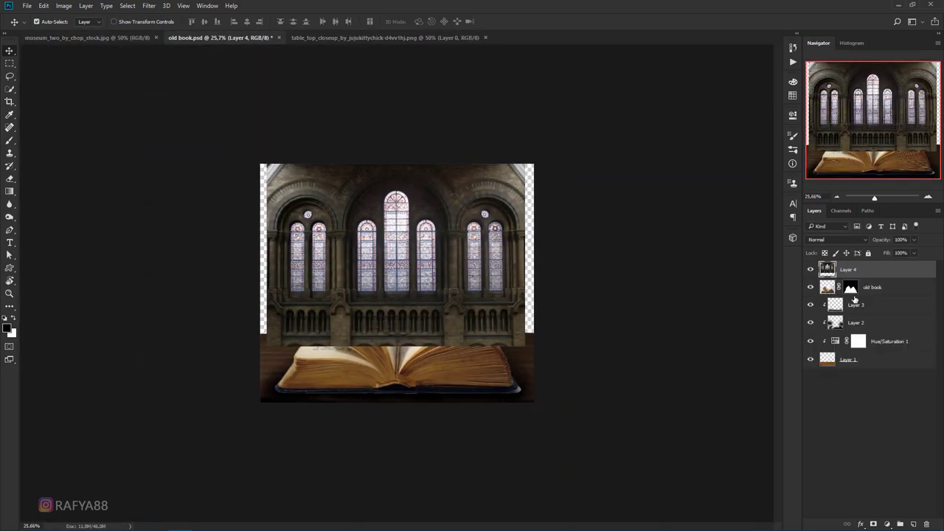
pyautogui.moveTo(853, 298); pyautogui.dragTo(852, 382)
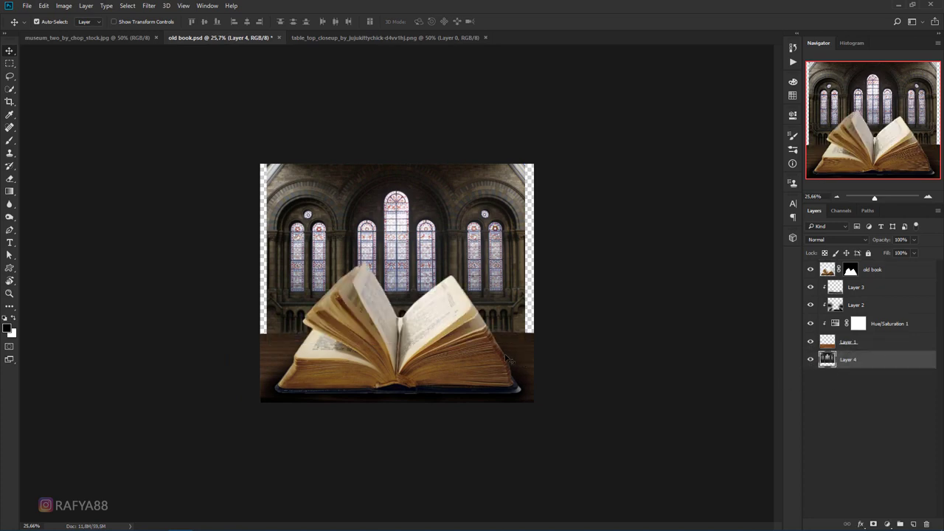
# Scale the windows Layer 4 to about 205%, nudge it lower, and commit.
pyautogui.scroll(1, 506, 360)
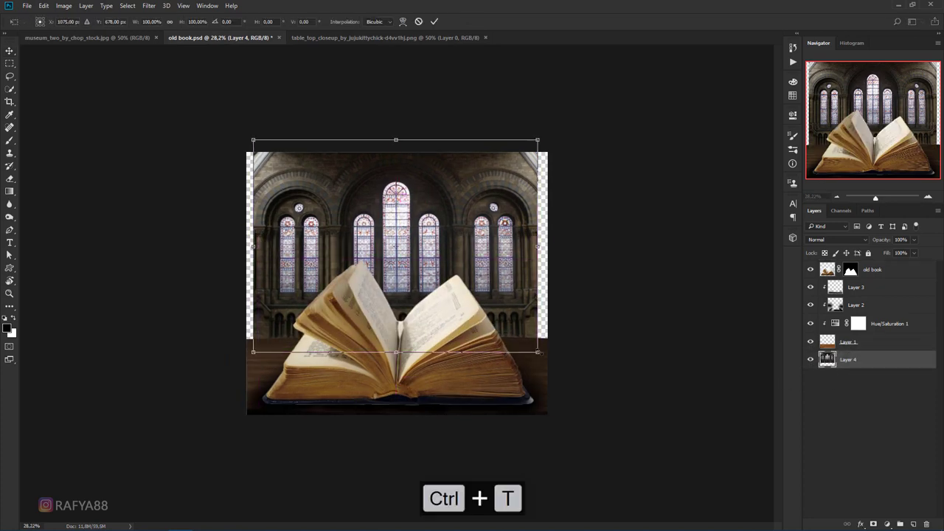
pyautogui.moveTo(538, 352); pyautogui.dragTo(566, 378)
pyautogui.scroll(-1, 594, 363)
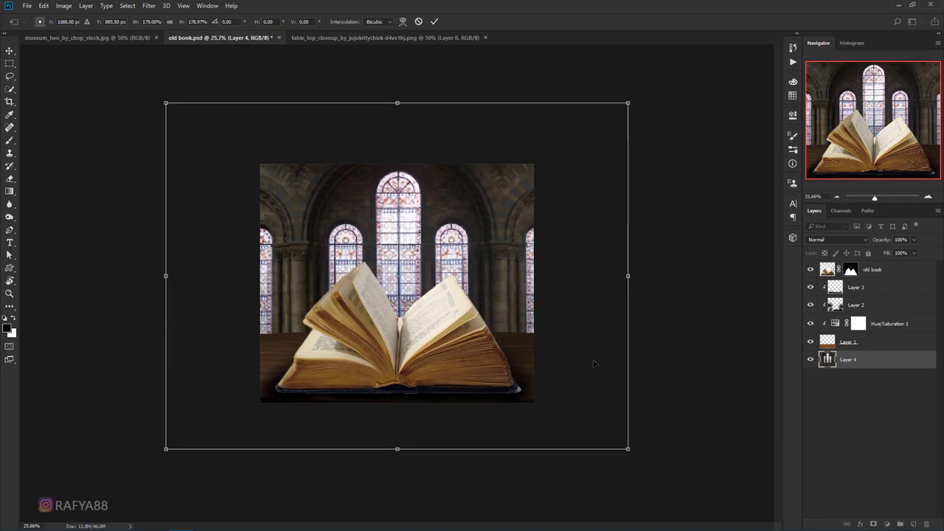
pyautogui.moveTo(628, 448); pyautogui.dragTo(662, 473)
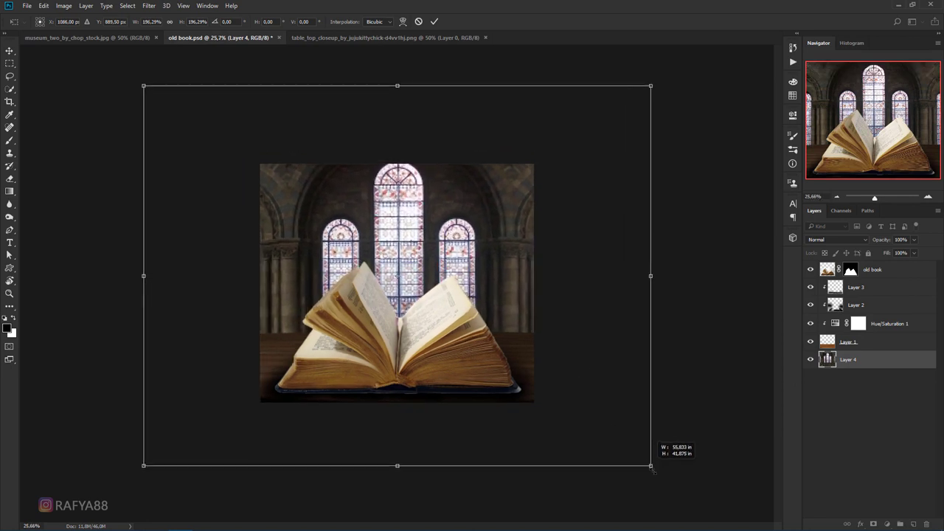
pyautogui.moveTo(630, 425)
pyautogui.mouseDown()
pyautogui.moveTo(629, 437)
pyautogui.moveTo(625, 397)
pyautogui.mouseUp()
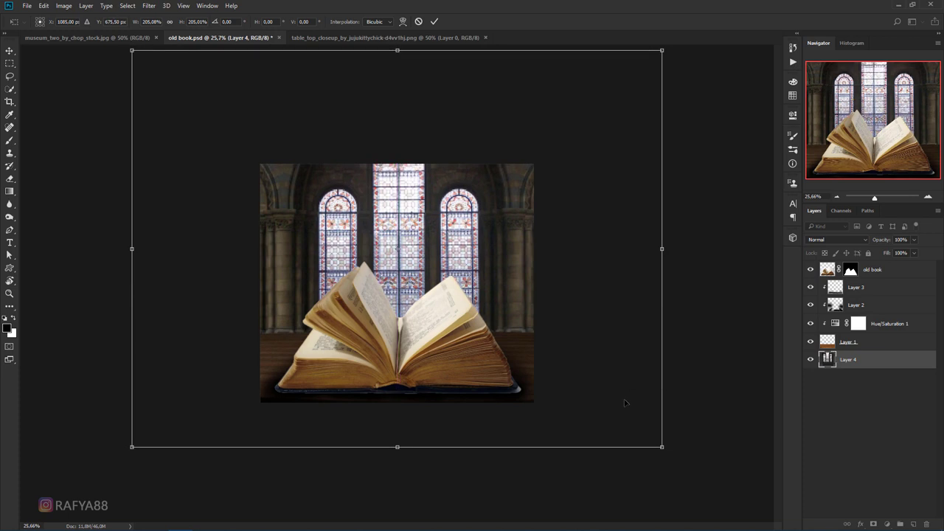
pyautogui.click(433, 21)
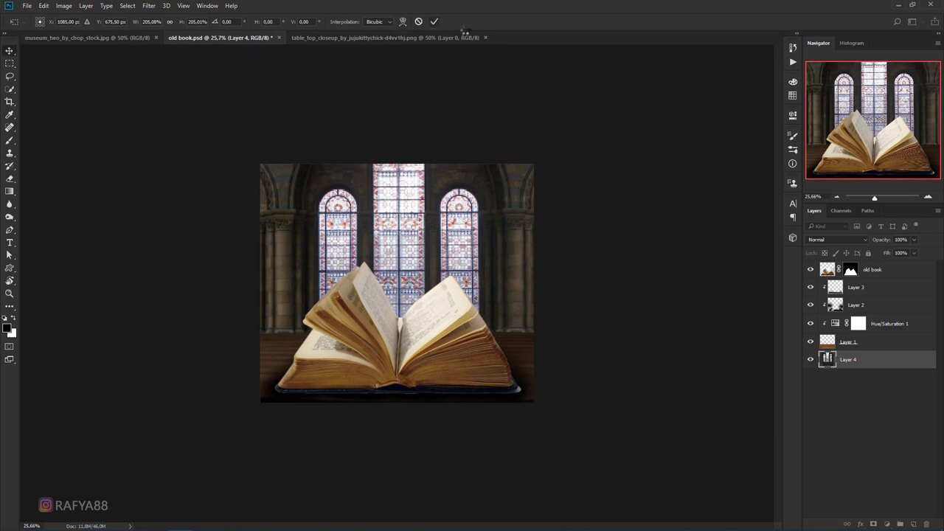
# Raise the canvas top with the Crop tool to reveal the arched wall above the windows.
pyautogui.click(13, 105)
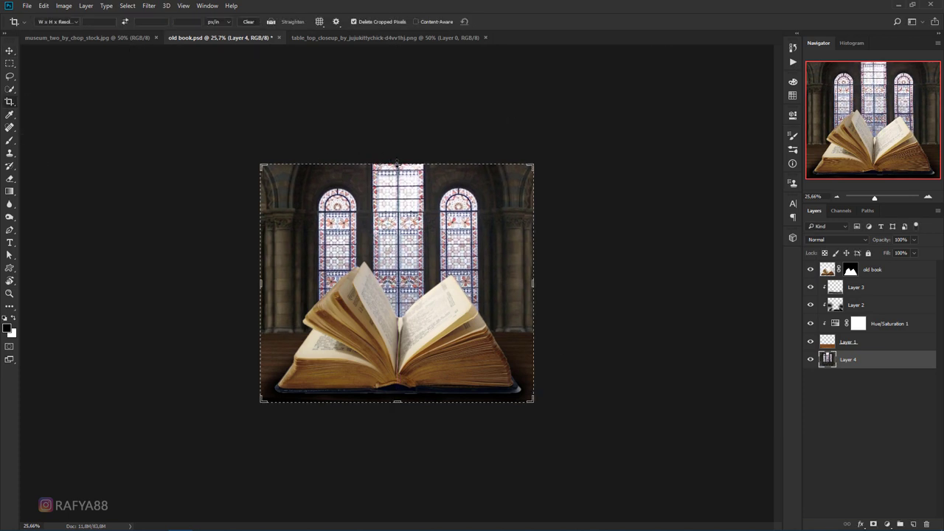
pyautogui.moveTo(397, 164); pyautogui.dragTo(399, 131)
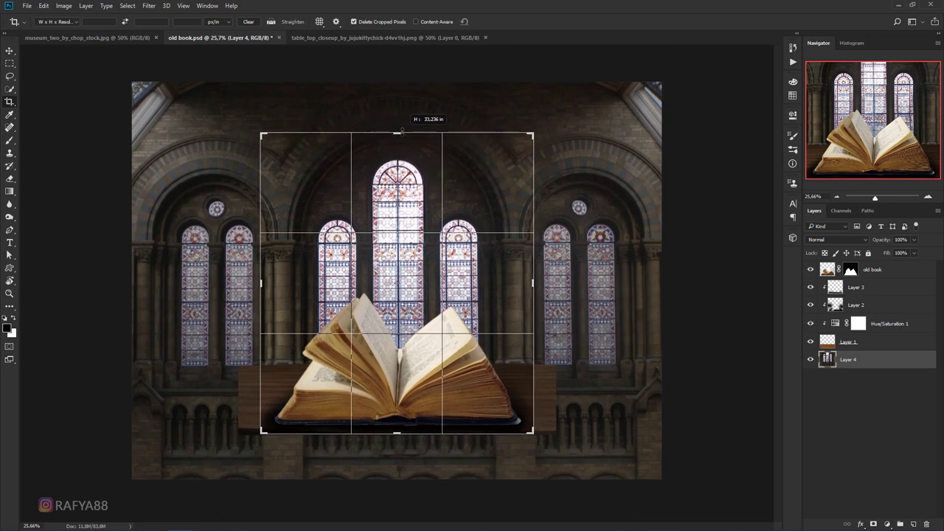
pyautogui.moveTo(401, 130); pyautogui.dragTo(399, 133)
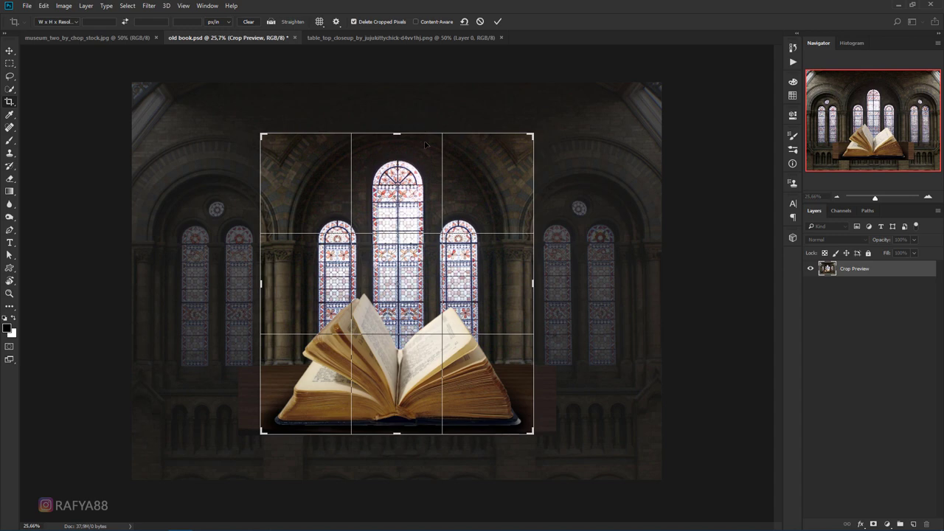
pyautogui.moveTo(397, 133); pyautogui.dragTo(397, 130)
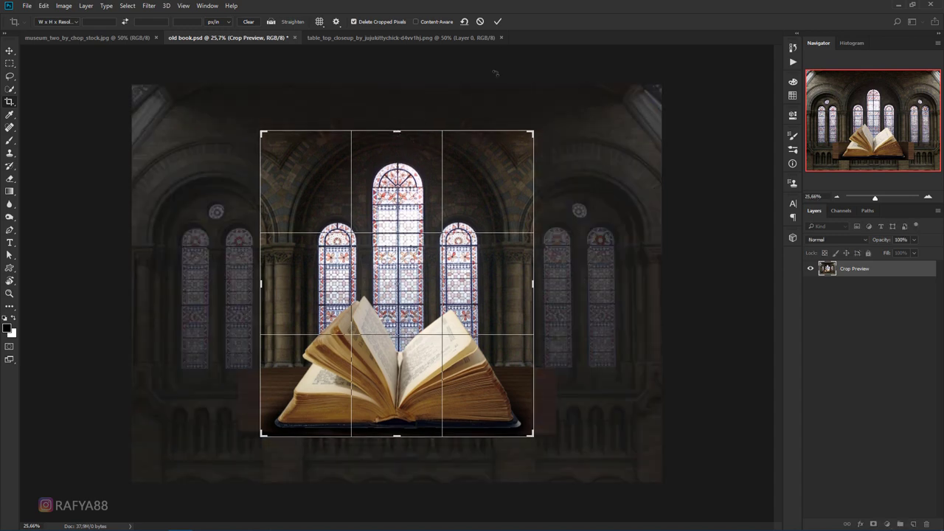
pyautogui.click(499, 22)
pyautogui.hotkey('ctrl', '0')
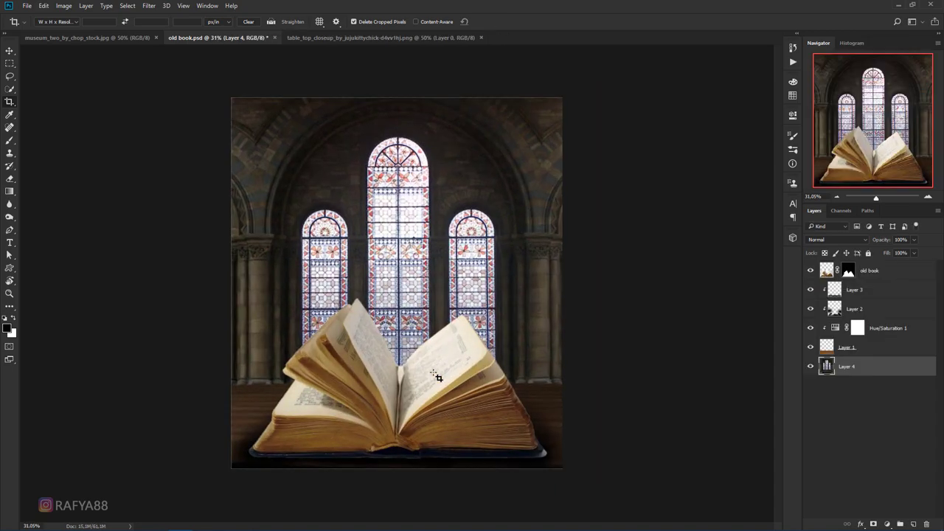
pyautogui.hotkey('ctrl', '+')
pyautogui.hotkey('ctrl', '-')
pyautogui.hotkey('ctrl', '-')
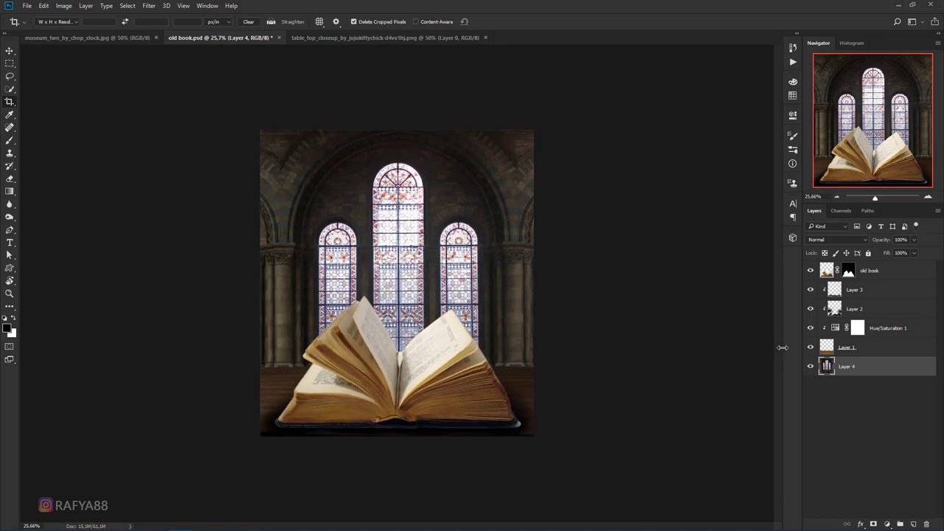
pyautogui.click(810, 290)
pyautogui.click(810, 309)
pyautogui.click(856, 309)
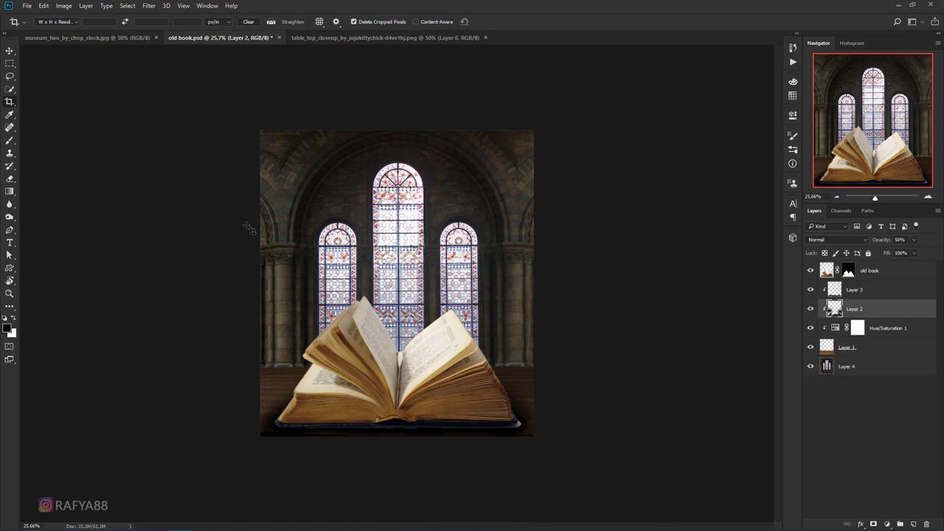
pyautogui.click(10, 140)
pyautogui.click(48, 140)
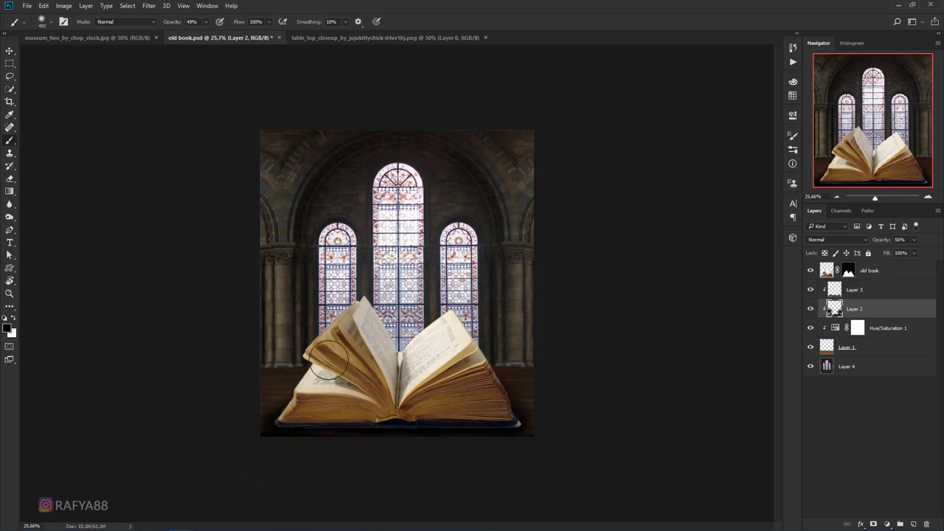
pyautogui.click(853, 367)
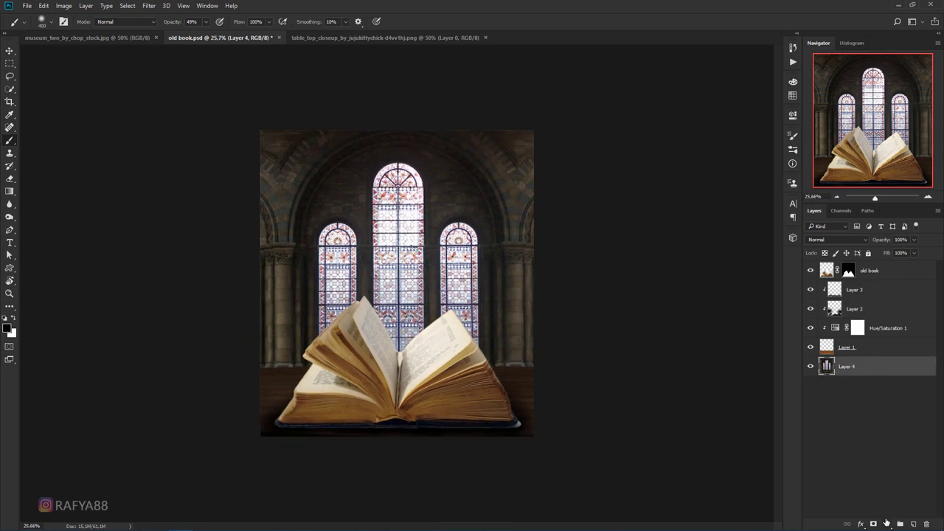
pyautogui.click(887, 523)
# Clip a Curves adjustment to Layer 4, lowering the top point to output 140 and the midtones.
pyautogui.click(865, 362)
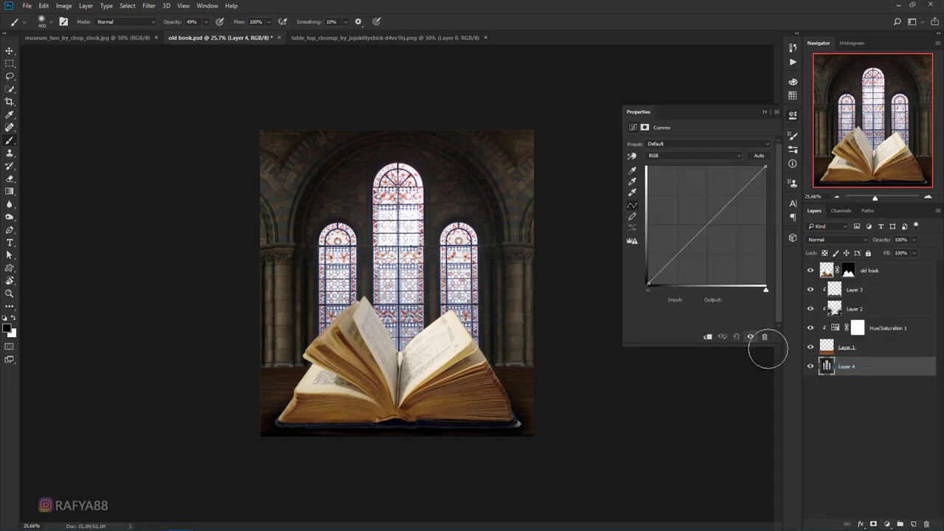
pyautogui.click(709, 338)
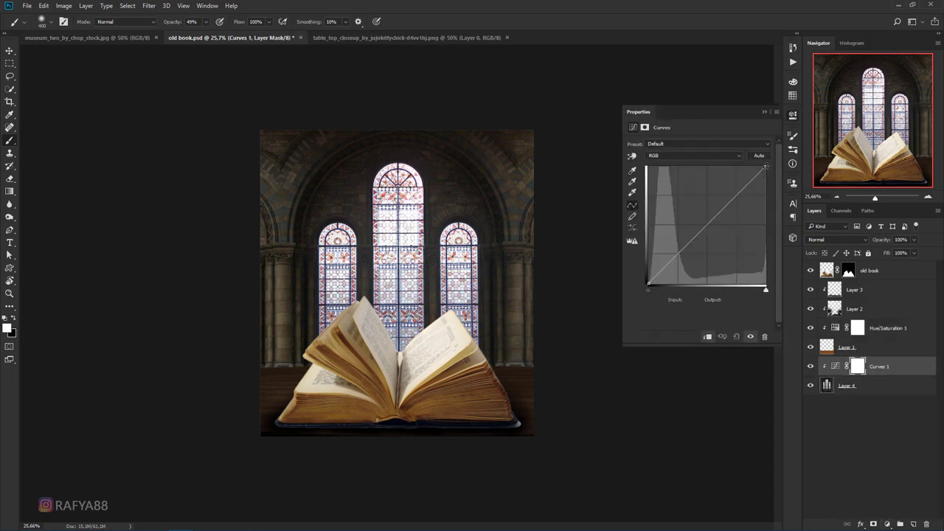
pyautogui.moveTo(766, 167); pyautogui.dragTo(766, 220)
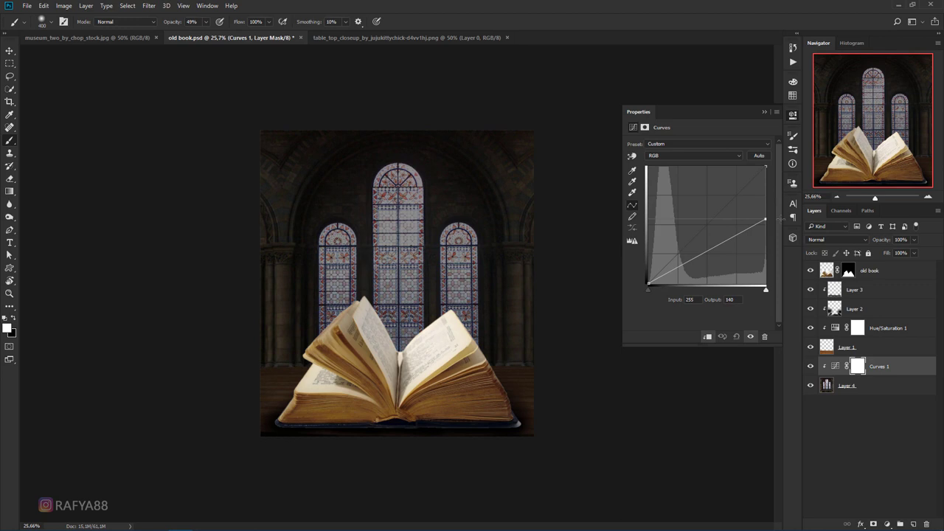
pyautogui.moveTo(695, 259); pyautogui.dragTo(696, 263)
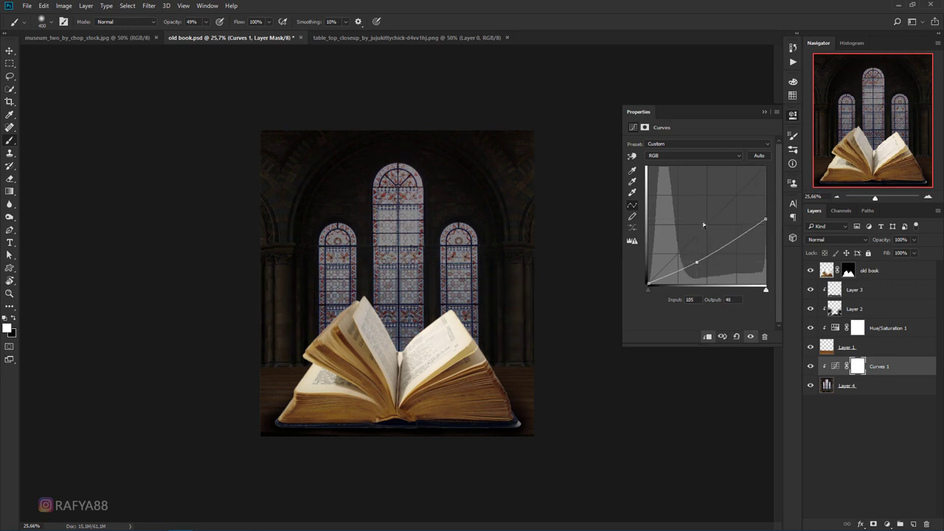
pyautogui.click(763, 112)
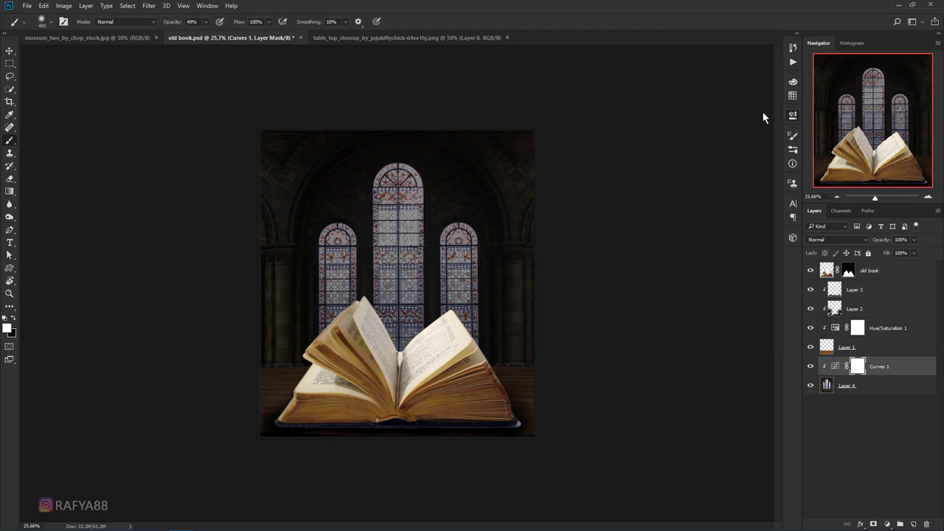
pyautogui.click(875, 388)
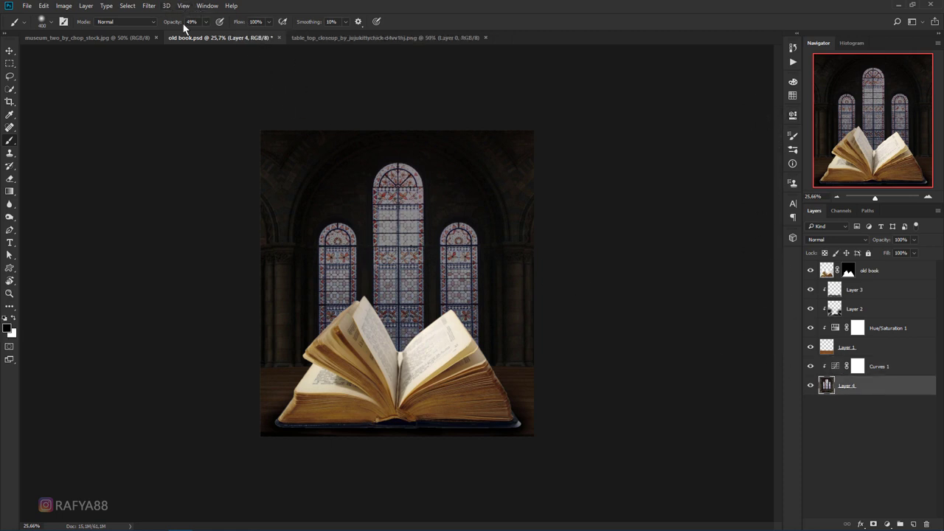
# Convert Layer 4 to a smart object and apply a Gaussian Blur at radius 18 pixels.
pyautogui.rightClick(877, 390)
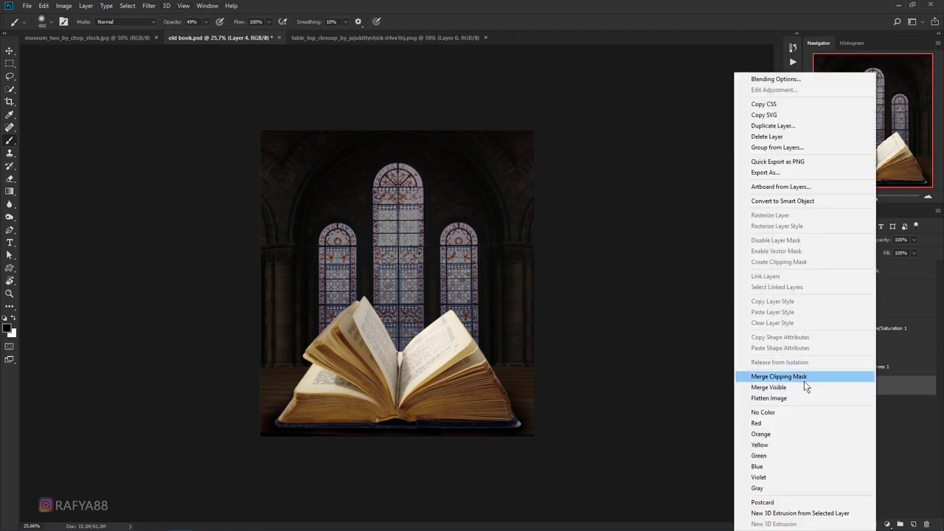
pyautogui.click(830, 201)
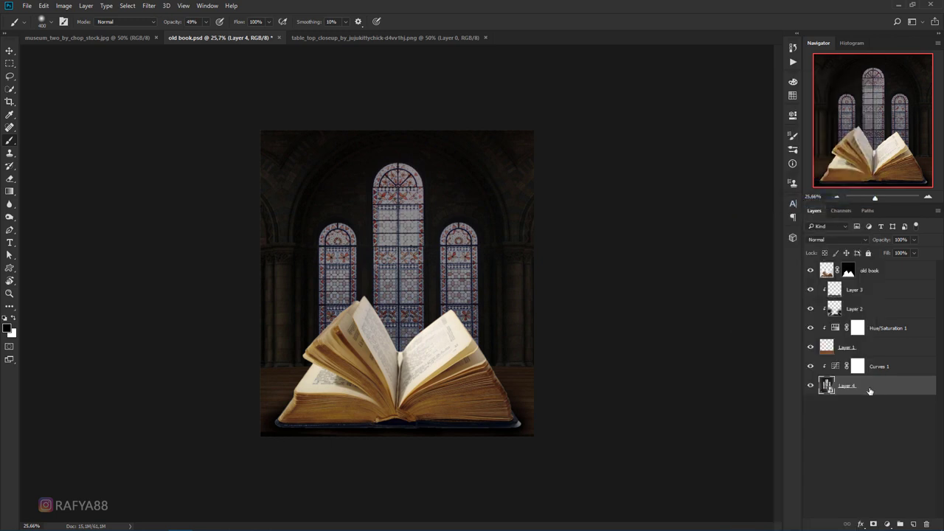
pyautogui.scroll(1, 209, 93)
pyautogui.click(147, 6)
pyautogui.moveTo(155, 114)
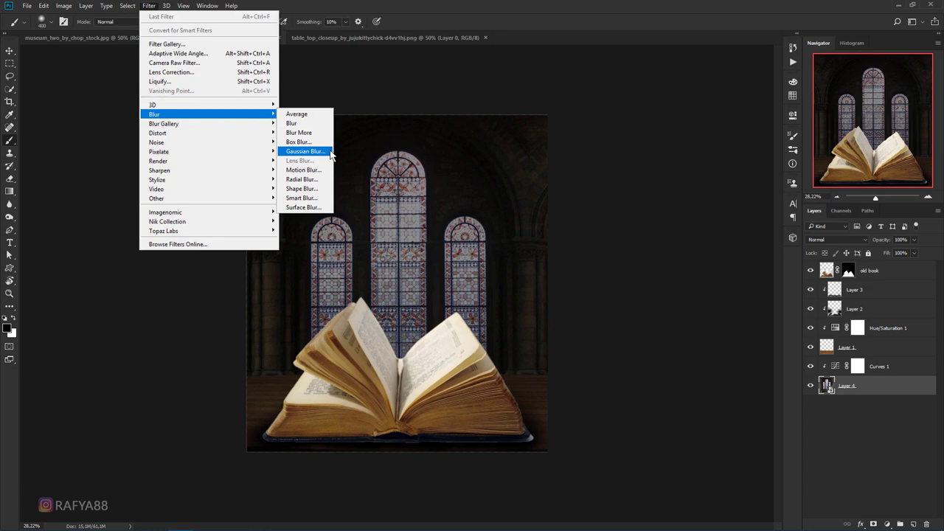
pyautogui.click(330, 152)
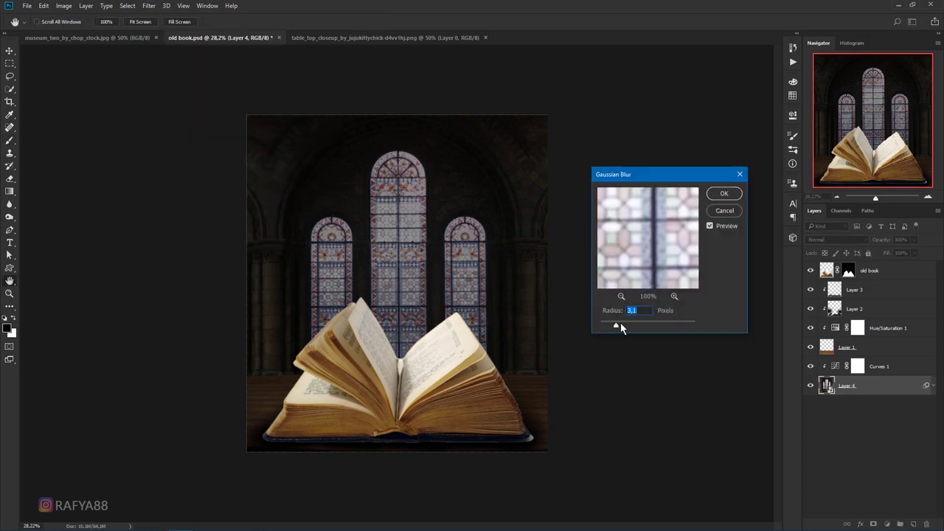
pyautogui.moveTo(618, 323); pyautogui.dragTo(641, 328)
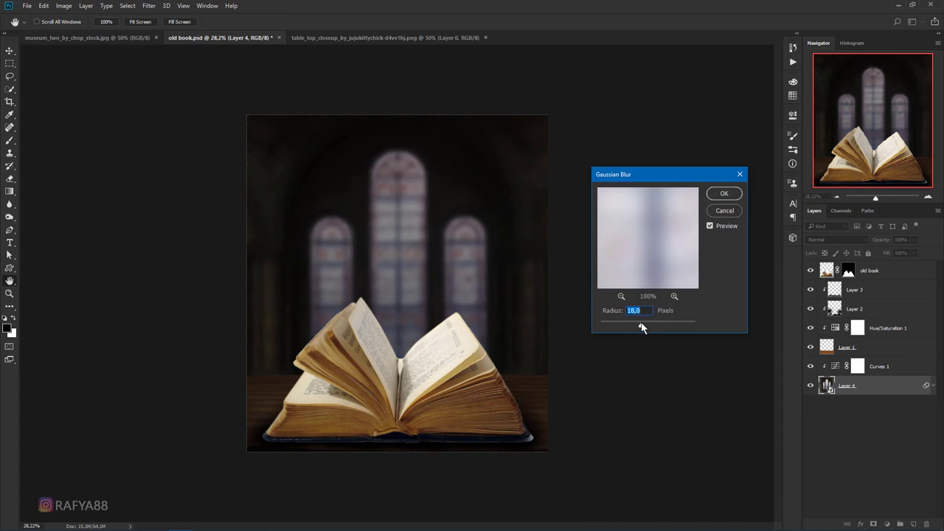
pyautogui.click(723, 194)
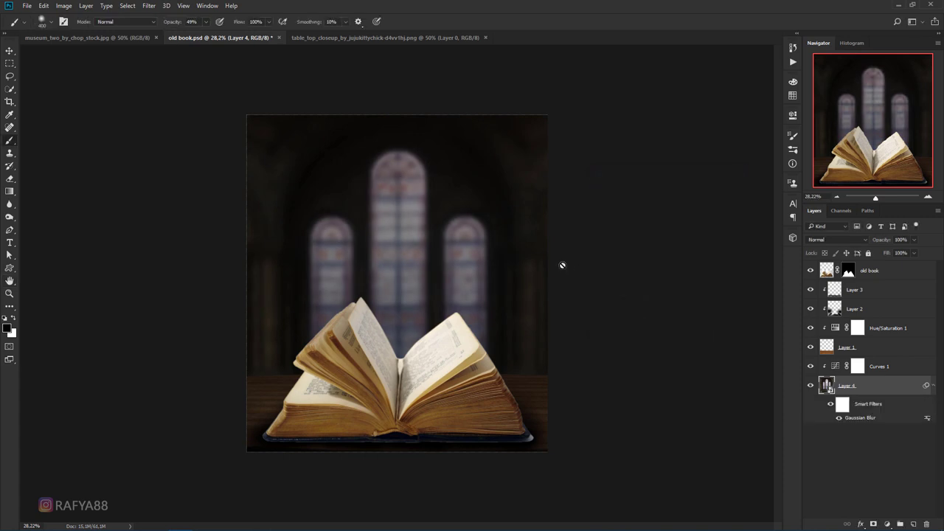
# Toggle the Gaussian Blur smart filter off and on to compare the softened windows.
pyautogui.scroll(1, 560, 265)
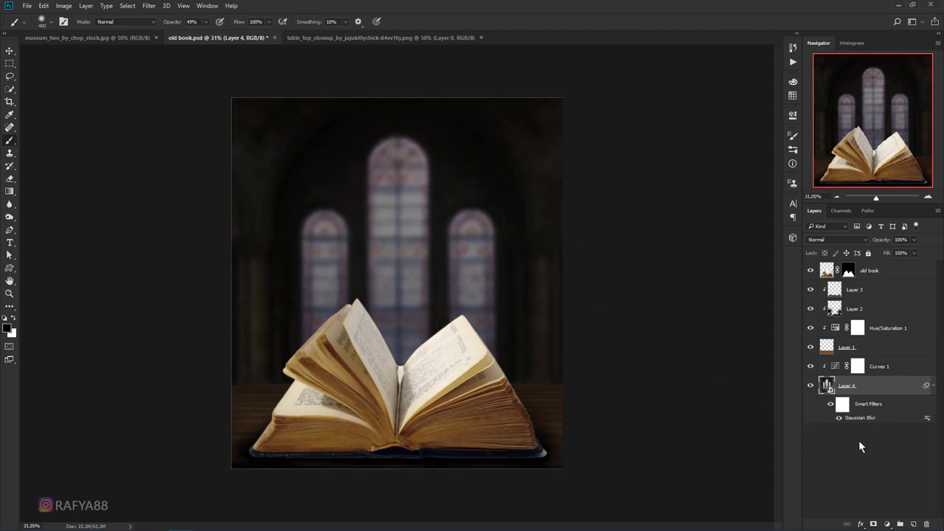
pyautogui.click(830, 405)
pyautogui.scroll(-1, 462, 284)
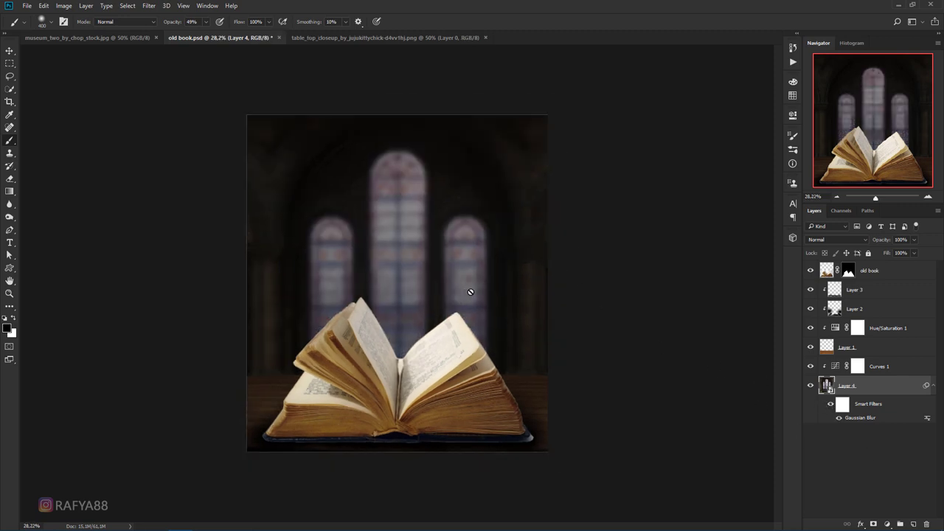
pyautogui.scroll(-1, 463, 284)
pyautogui.scroll(2, 397, 294)
pyautogui.scroll(-1, 401, 289)
# Add a blue Color Fill 1 layer above Curves 1.
pyautogui.click(884, 368)
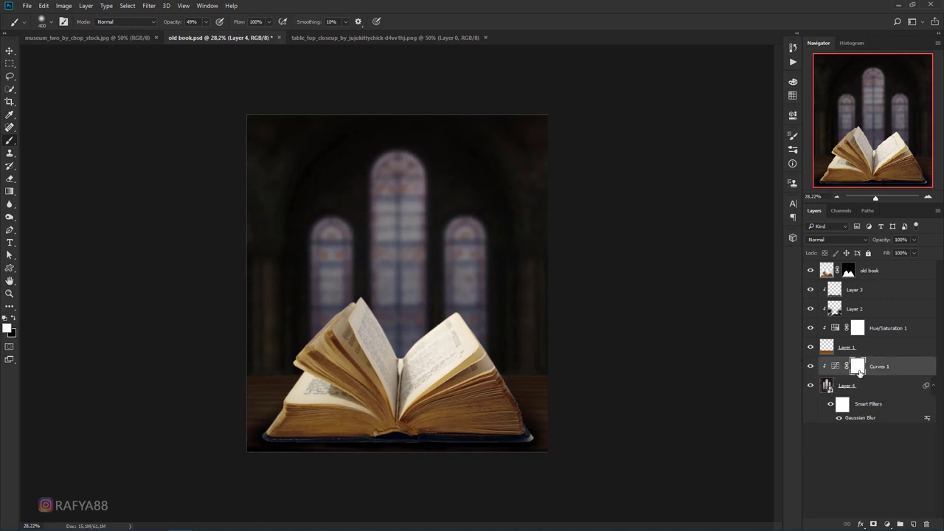
pyautogui.click(888, 523)
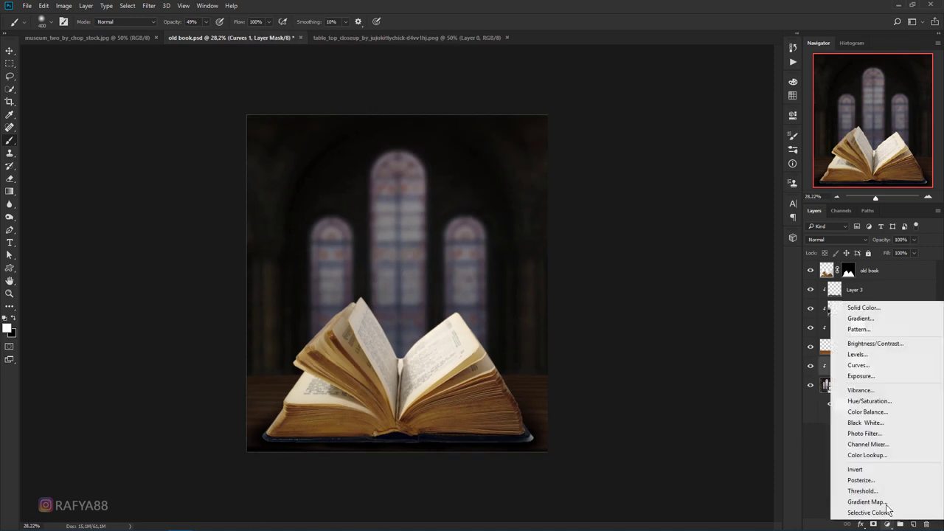
pyautogui.click(885, 309)
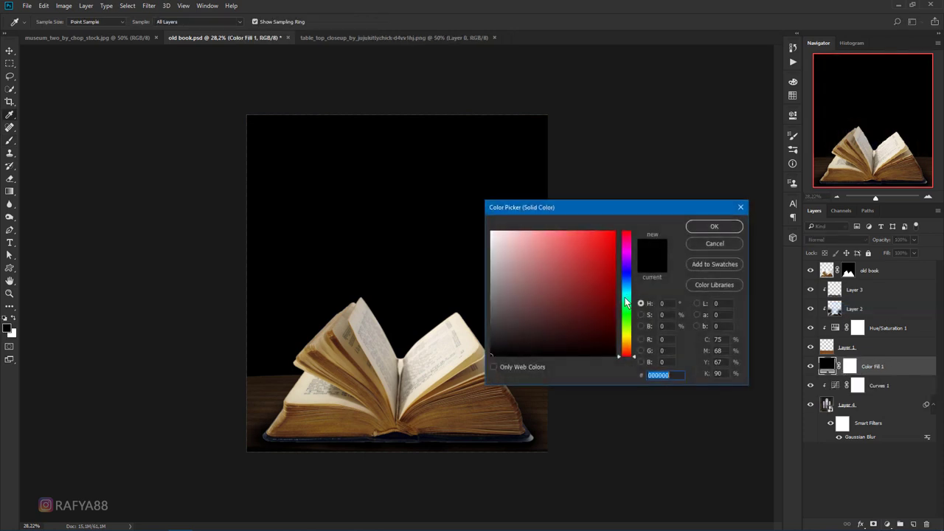
pyautogui.moveTo(625, 303)
pyautogui.mouseDown()
pyautogui.moveTo(627, 293)
pyautogui.moveTo(580, 299)
pyautogui.moveTo(626, 286)
pyautogui.mouseUp()
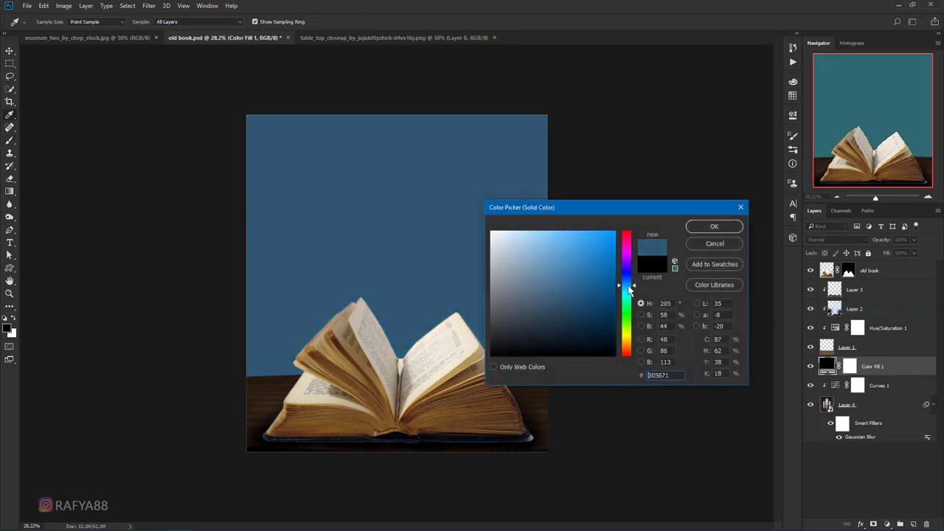
pyautogui.click(569, 277)
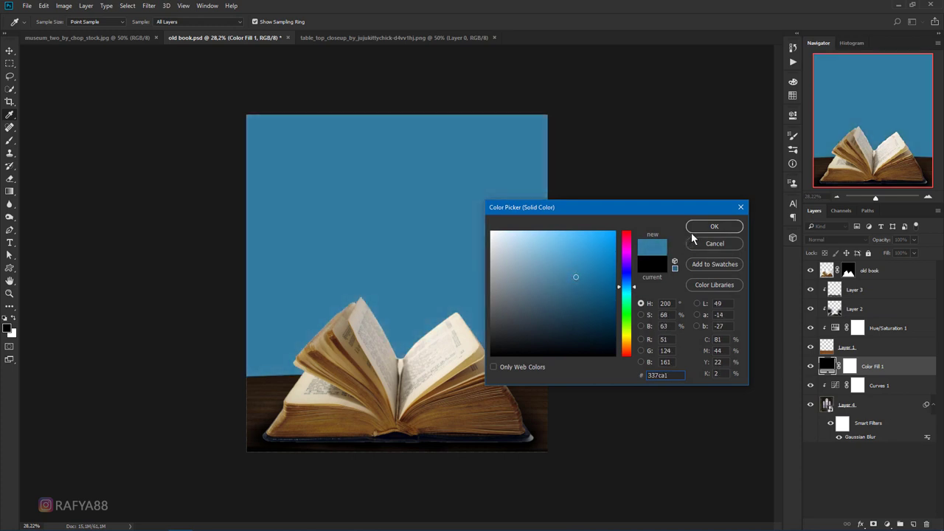
pyautogui.click(714, 227)
pyautogui.press('b')
# Set Color Fill 1 to Overlay blend mode and change it to a deeper blue.
pyautogui.click(829, 243)
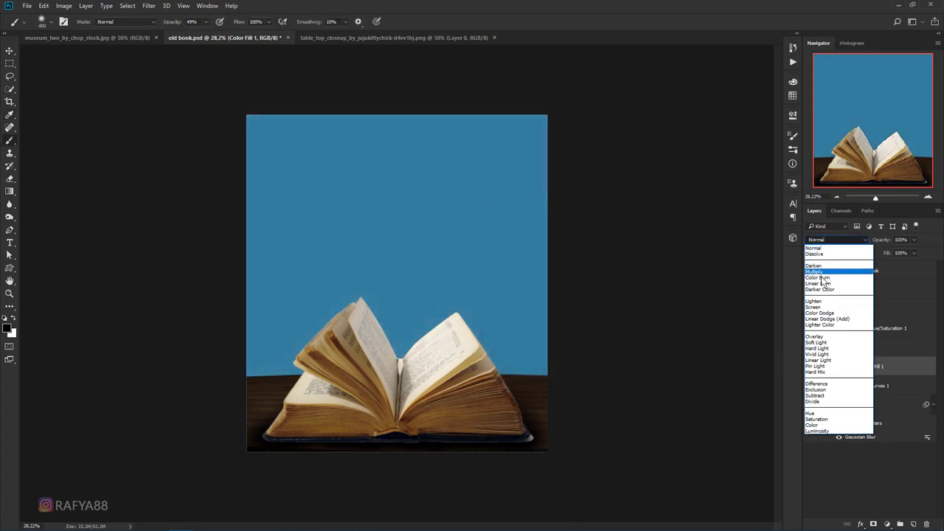
pyautogui.click(840, 337)
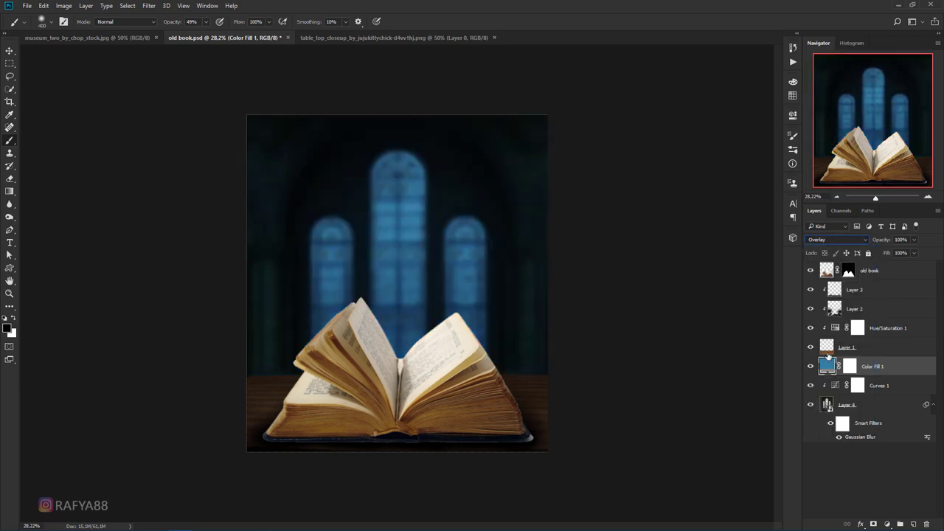
pyautogui.doubleClick(829, 366)
pyautogui.moveTo(626, 295)
pyautogui.mouseDown()
pyautogui.moveTo(630, 282)
pyautogui.moveTo(596, 248)
pyautogui.mouseUp()
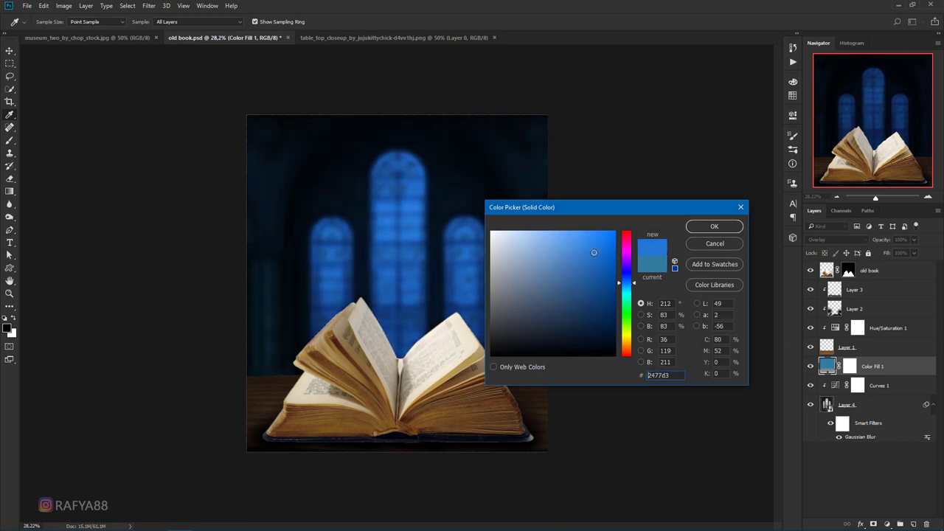
pyautogui.click(702, 227)
# Hide the blue fill layer to compare the windows without it.
pyautogui.click(810, 366)
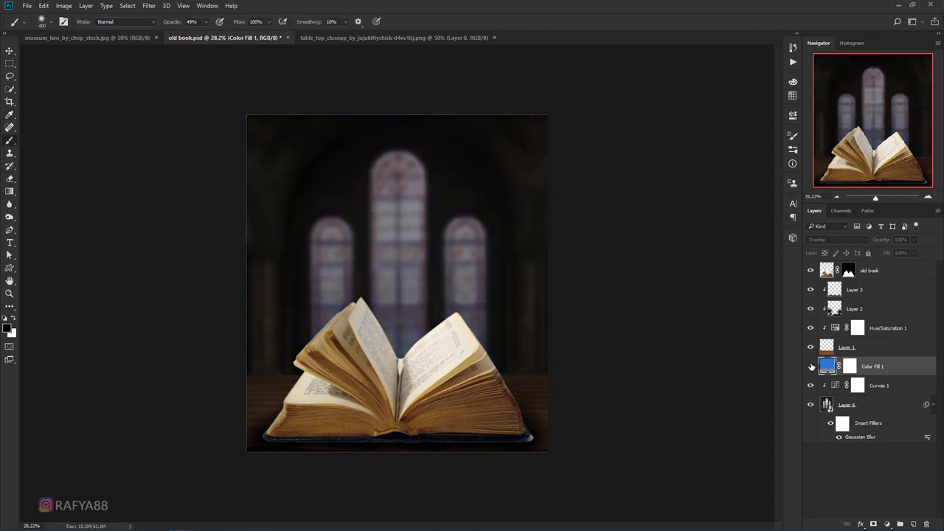
pyautogui.scroll(-2, 565, 243)
pyautogui.scroll(-1, 541, 248)
pyautogui.scroll(1, 494, 254)
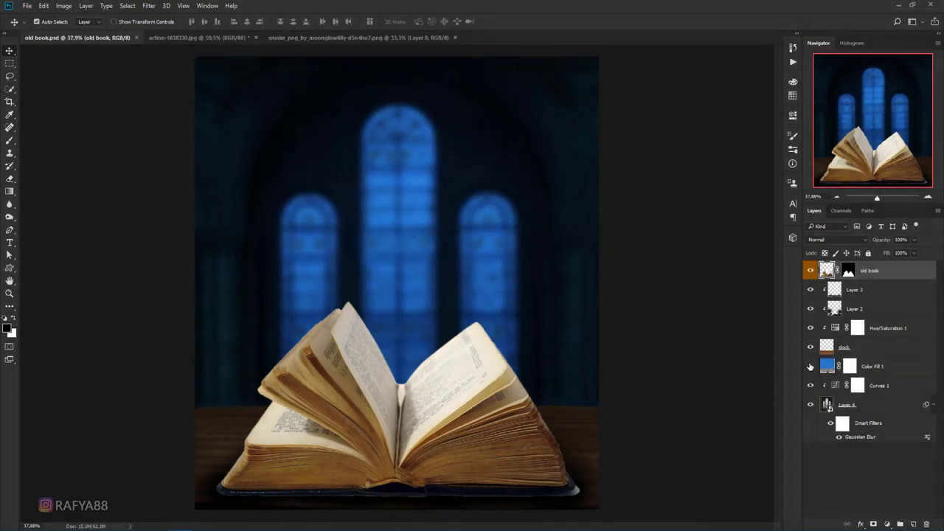
# Toggle the blue fill off and on, then zoom in on the book's edges.
pyautogui.click(810, 366)
pyautogui.click(810, 366)
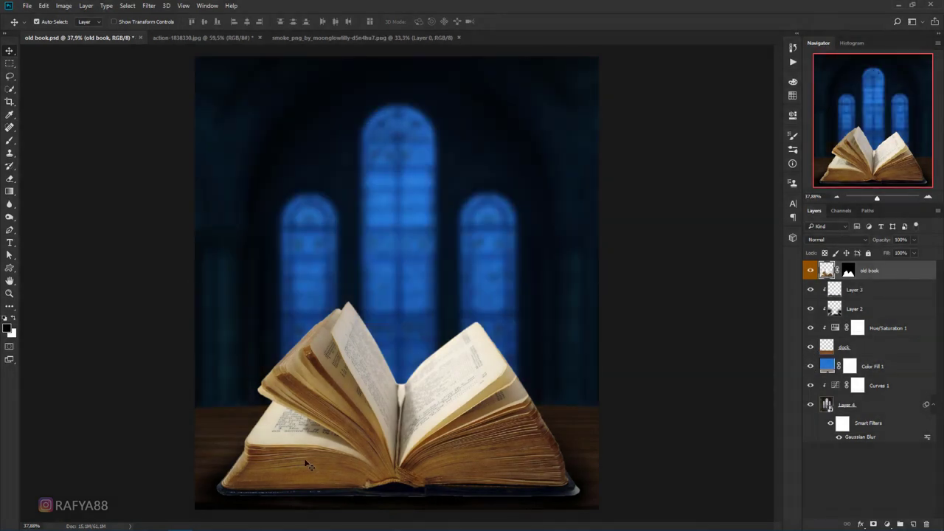
pyautogui.moveTo(308, 463); pyautogui.dragTo(470, 419)
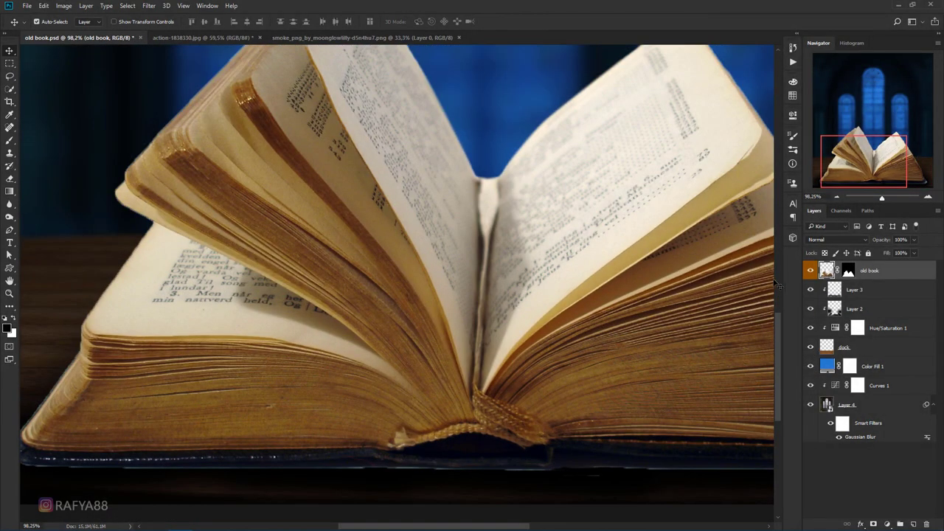
# Refine the old book mask in Select and Mask: Radius 1 px, Smooth 1, Shift Edge -47%.
pyautogui.click(849, 270)
pyautogui.rightClick(848, 271)
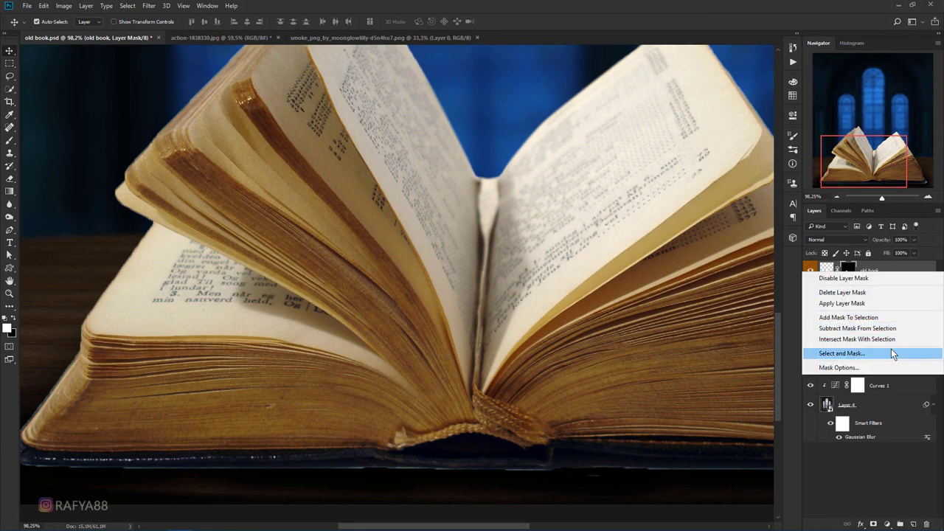
pyautogui.click(891, 349)
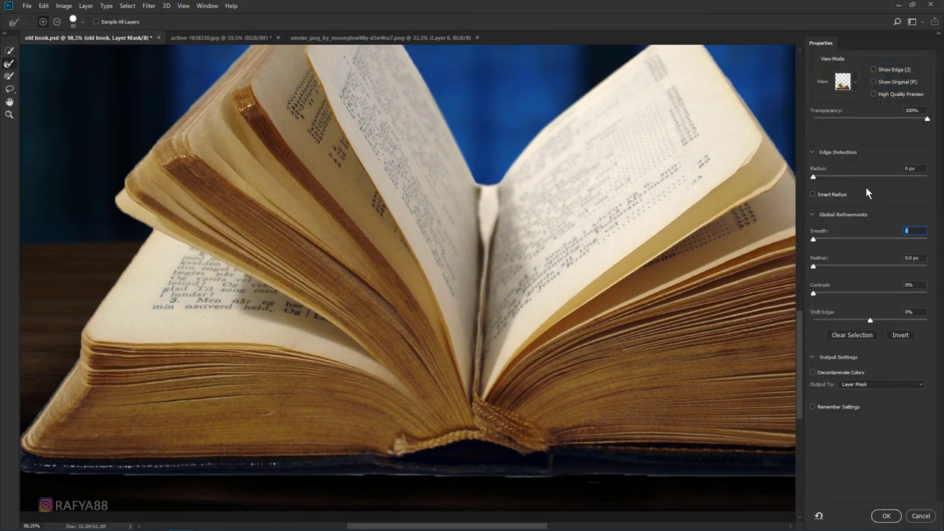
pyautogui.moveTo(858, 319); pyautogui.dragTo(849, 320)
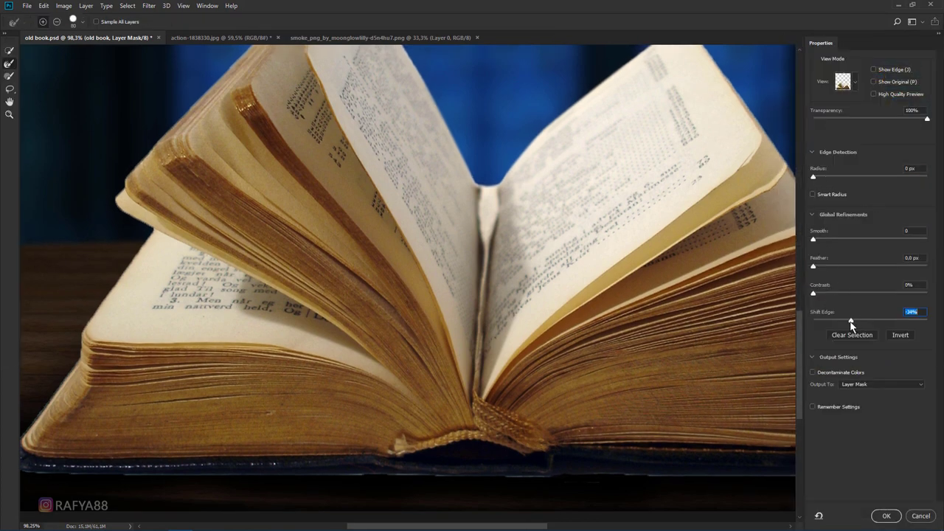
pyautogui.moveTo(818, 177); pyautogui.dragTo(819, 179)
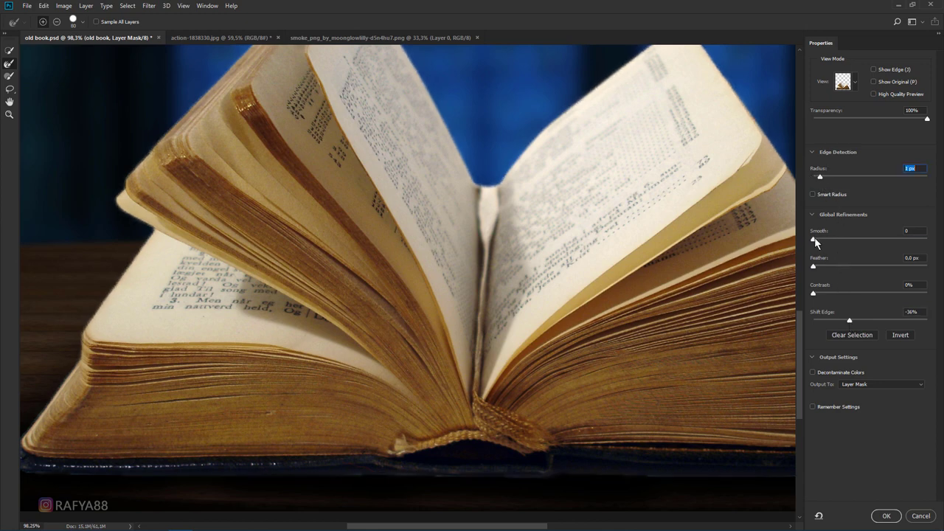
pyautogui.moveTo(816, 240); pyautogui.dragTo(818, 244)
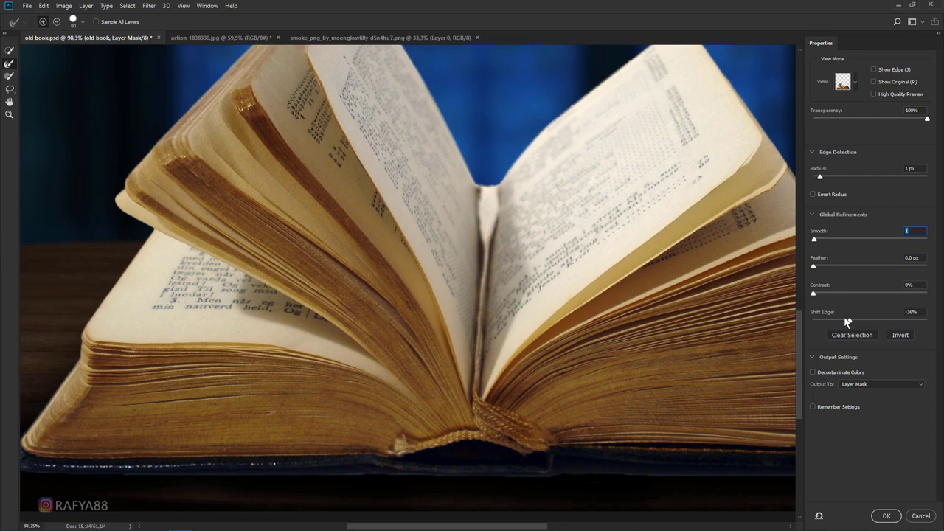
pyautogui.moveTo(848, 321); pyautogui.dragTo(844, 323)
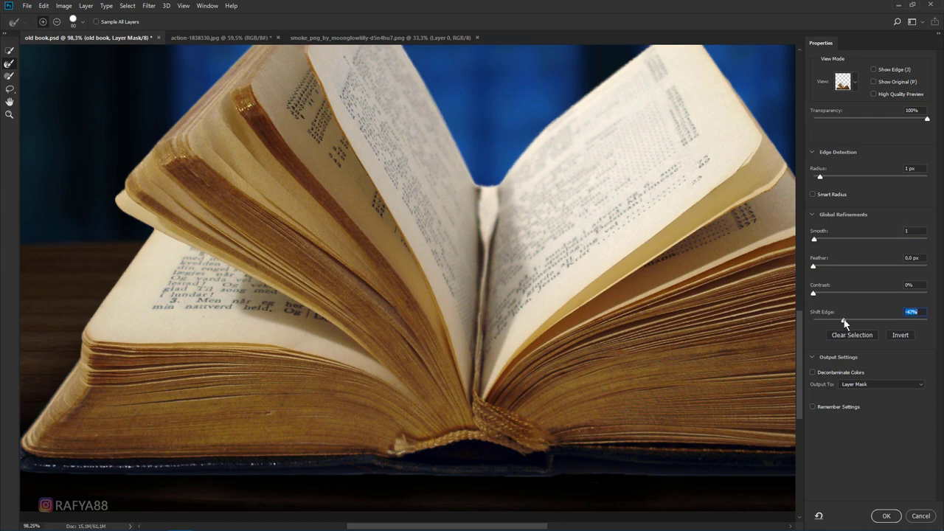
pyautogui.click(885, 516)
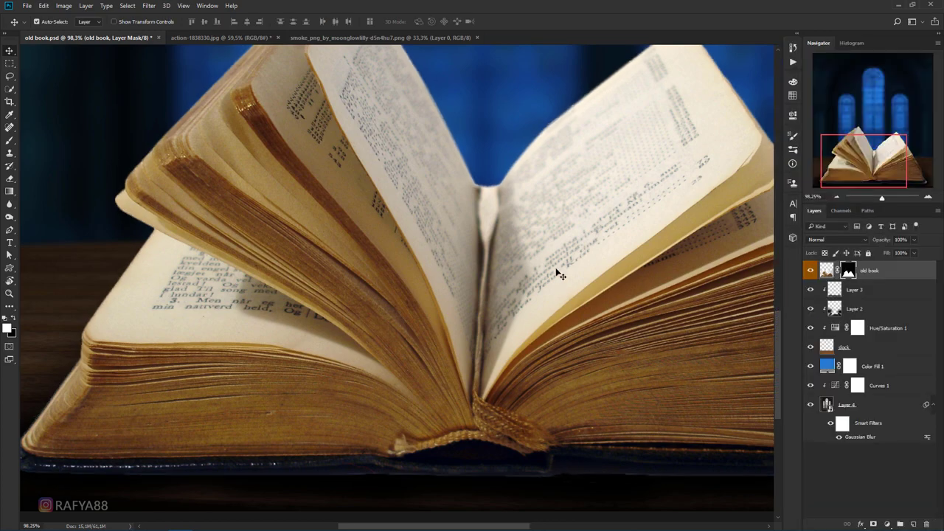
# Pan around the book to inspect the tightened cutout, then target the layer's pixels.
pyautogui.scroll(-3, 478, 263)
pyautogui.scroll(-2, 478, 264)
pyautogui.scroll(2, 477, 264)
pyautogui.scroll(1, 457, 379)
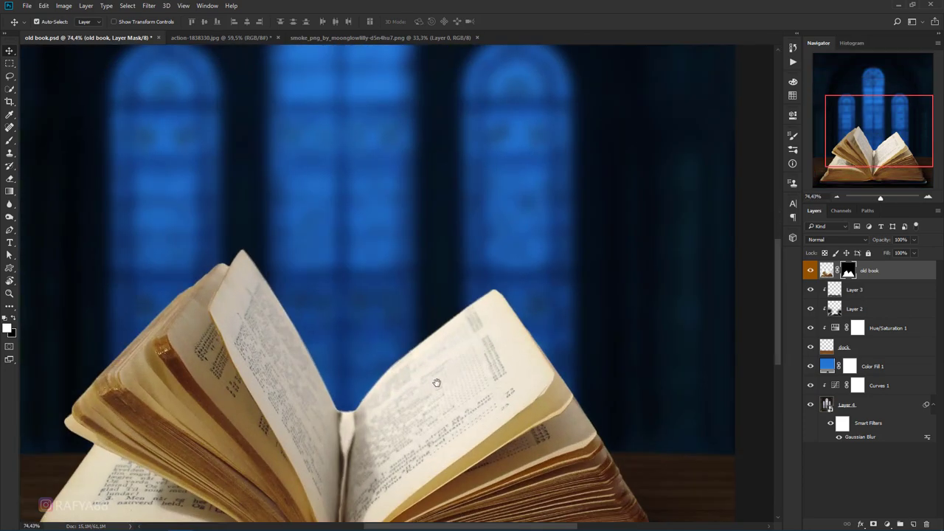
pyautogui.scroll(1, 478, 263)
pyautogui.scroll(1, 434, 317)
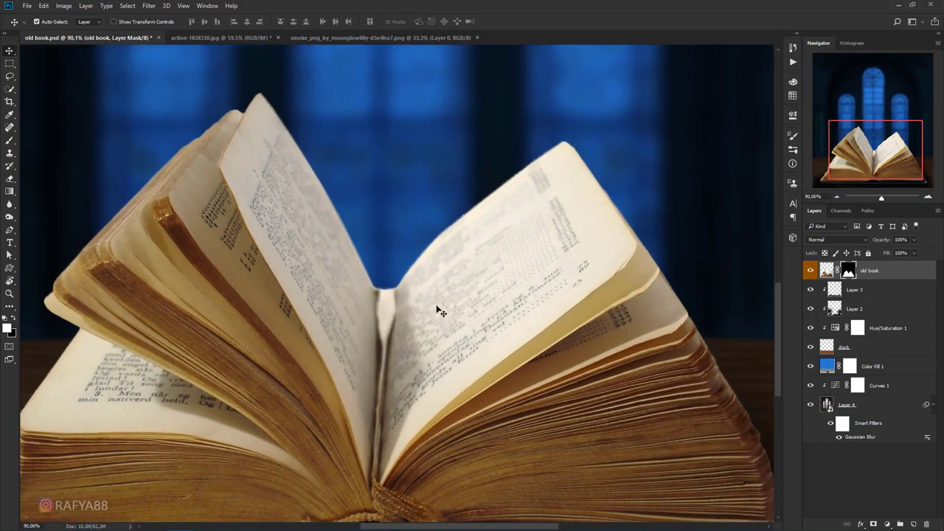
pyautogui.moveTo(439, 303); pyautogui.dragTo(466, 245)
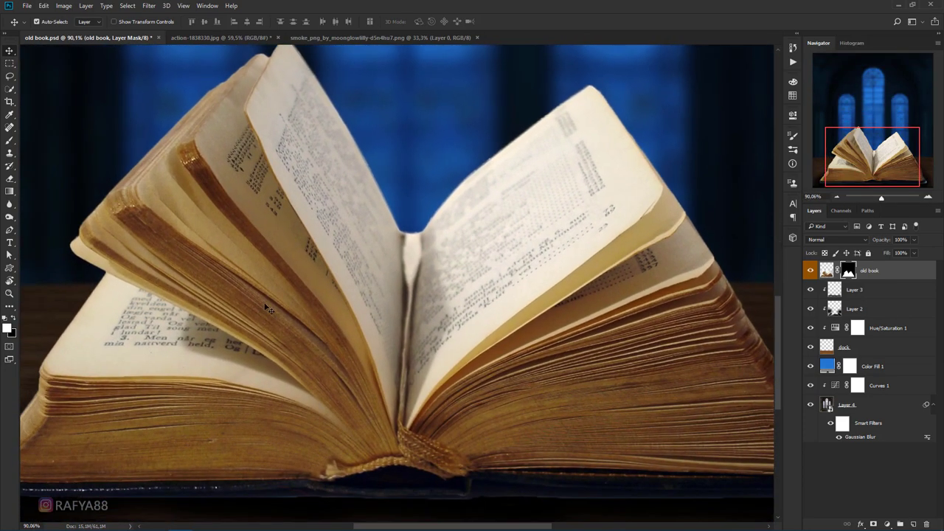
pyautogui.scroll(-1, 353, 279)
pyautogui.moveTo(325, 283); pyautogui.dragTo(344, 272)
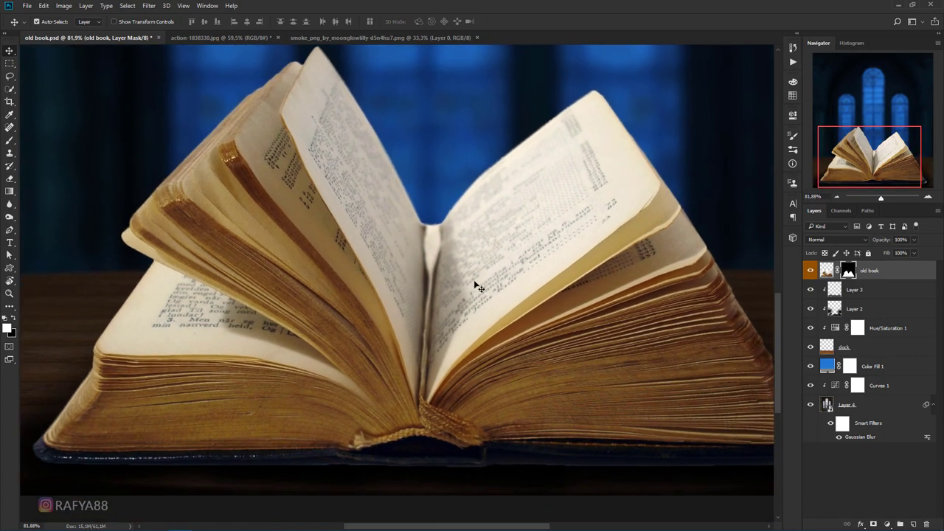
pyautogui.hotkey('ctrl', '2')
# Add a Curves 2 adjustment clipped to old book, pulling the curve down to darken it.
pyautogui.click(889, 524)
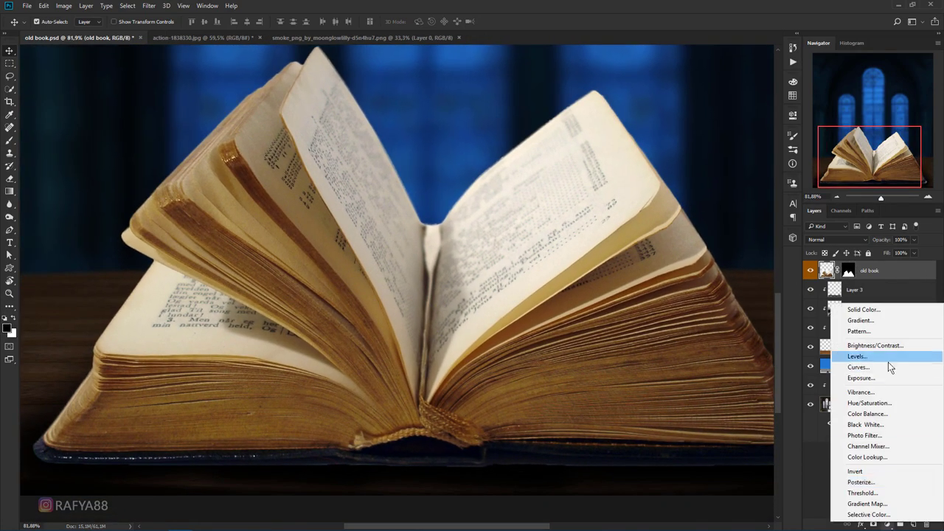
pyautogui.click(898, 365)
pyautogui.click(707, 337)
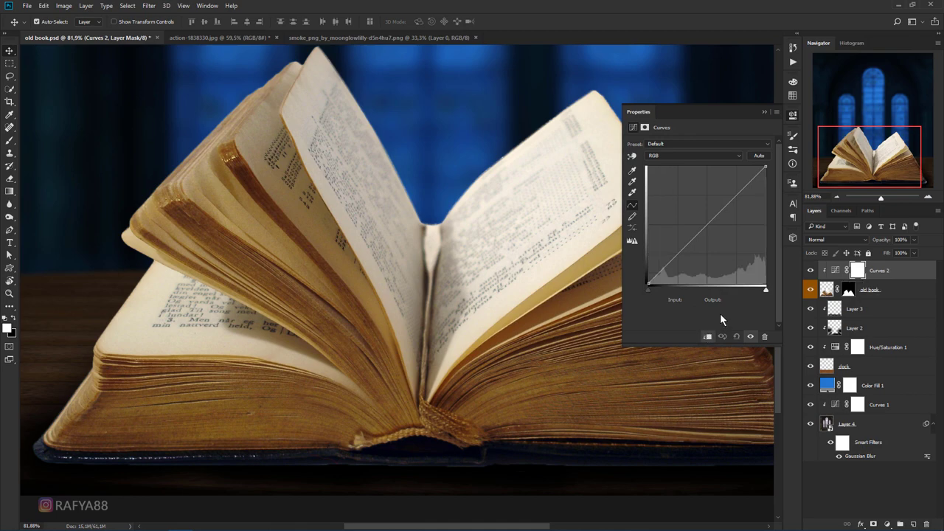
pyautogui.moveTo(767, 167); pyautogui.dragTo(765, 232)
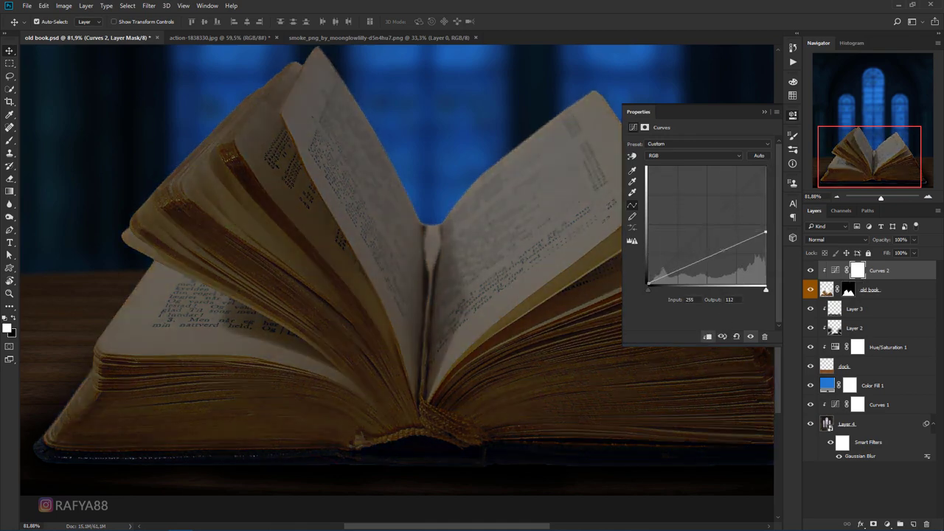
pyautogui.moveTo(705, 258); pyautogui.dragTo(706, 263)
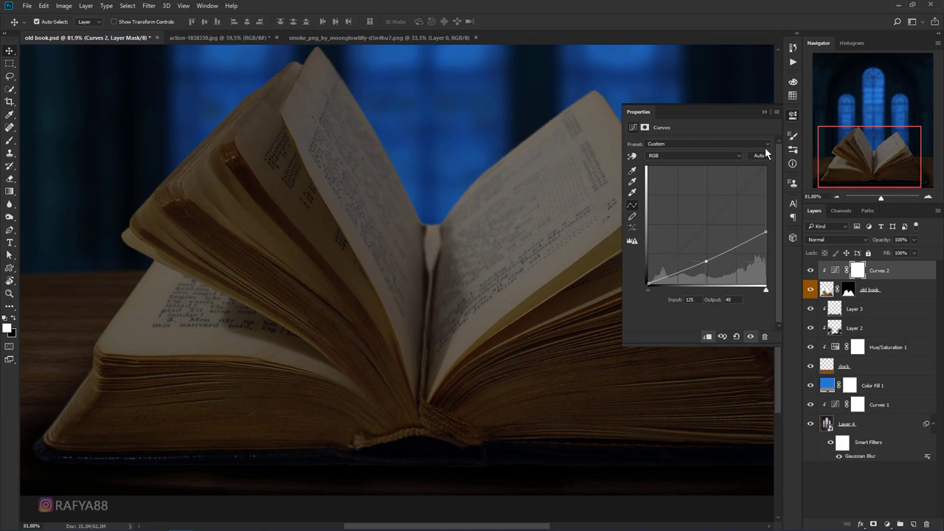
pyautogui.click(765, 111)
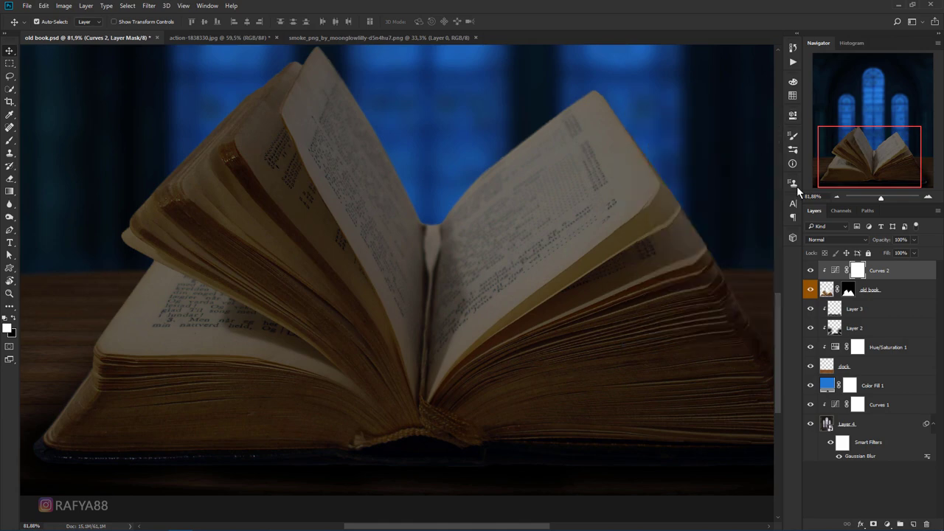
# Paint the Curves 2 mask black over the pages and top windows to keep them brighter.
pyautogui.click(10, 140)
pyautogui.click(14, 318)
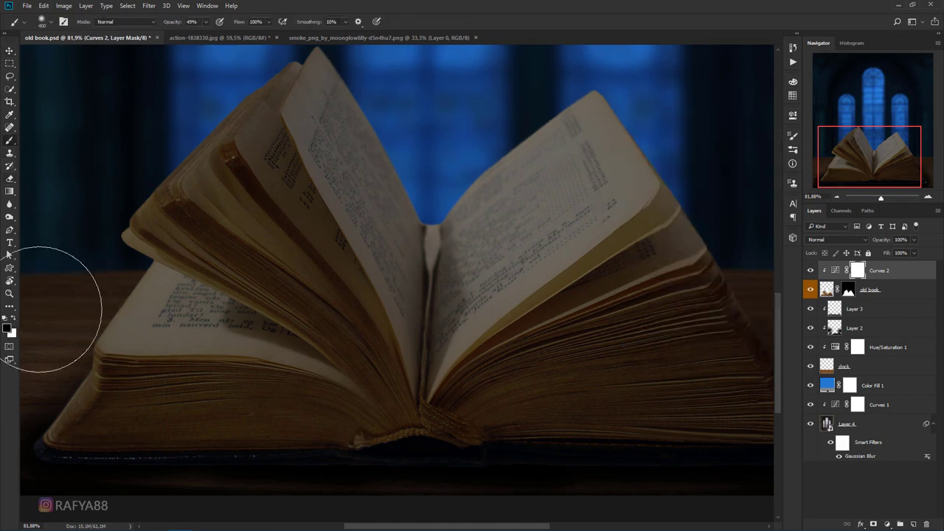
pyautogui.scroll(-3, 179, 270)
pyautogui.scroll(-2, 221, 253)
pyautogui.scroll(1, 274, 226)
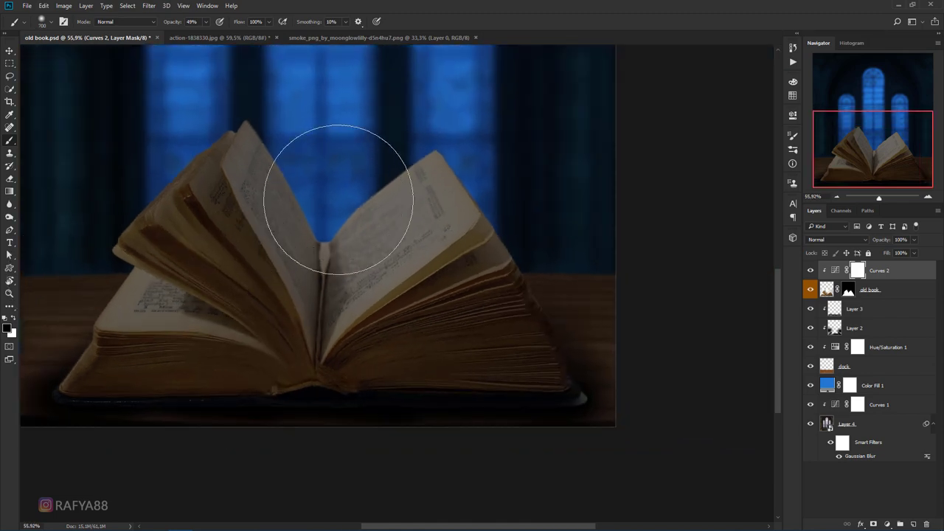
pyautogui.moveTo(338, 199); pyautogui.dragTo(460, 122)
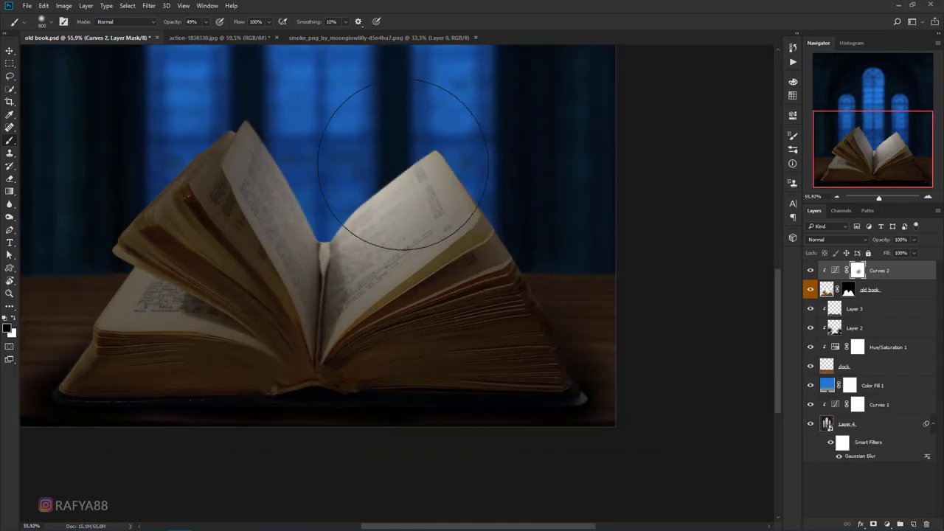
pyautogui.moveTo(403, 164); pyautogui.dragTo(400, 190)
pyautogui.press(']')
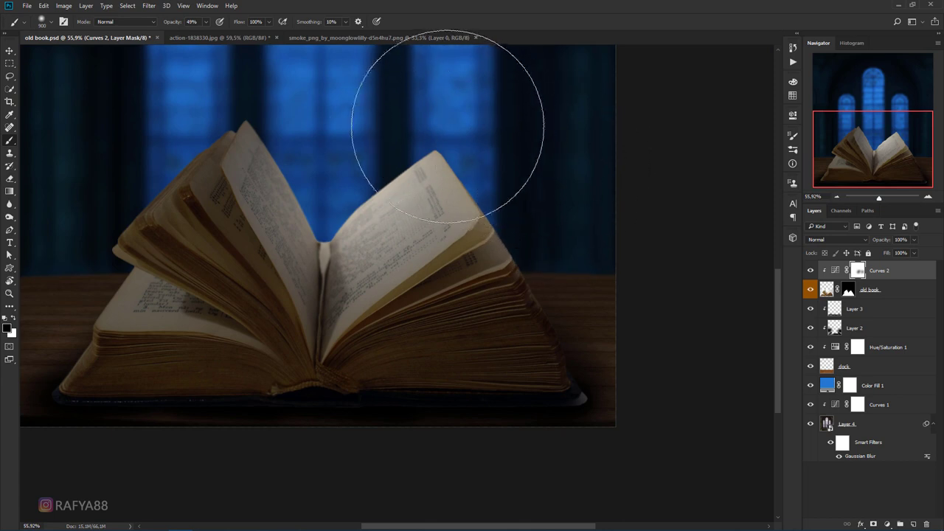
pyautogui.moveTo(448, 125)
pyautogui.mouseDown()
pyautogui.moveTo(185, 123)
pyautogui.moveTo(158, 100)
pyautogui.mouseUp()
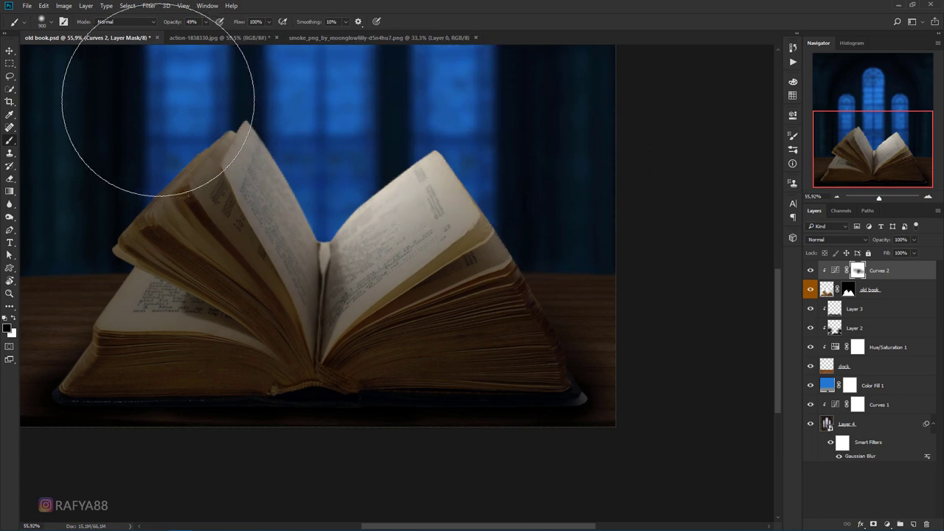
pyautogui.keyDown('alt'); pyautogui.scroll(-2, 331, 136); pyautogui.keyUp('alt')
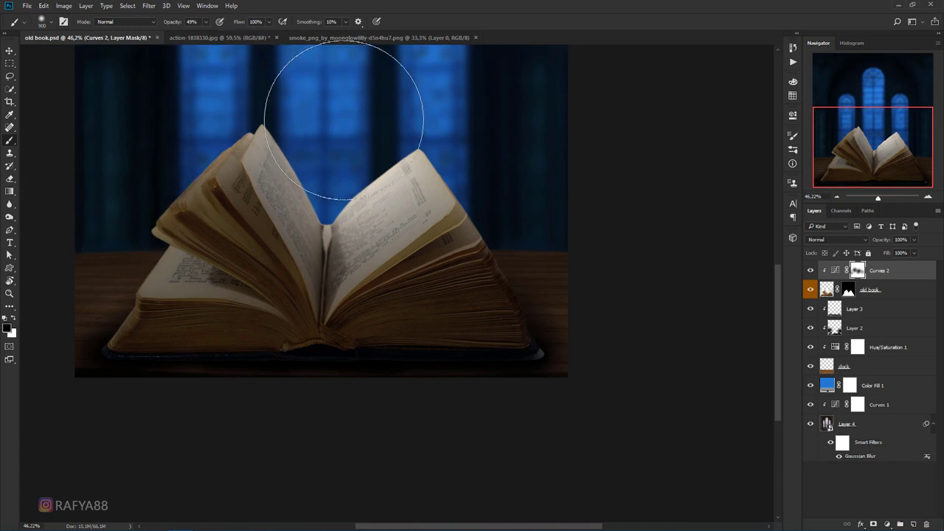
pyautogui.click(348, 172)
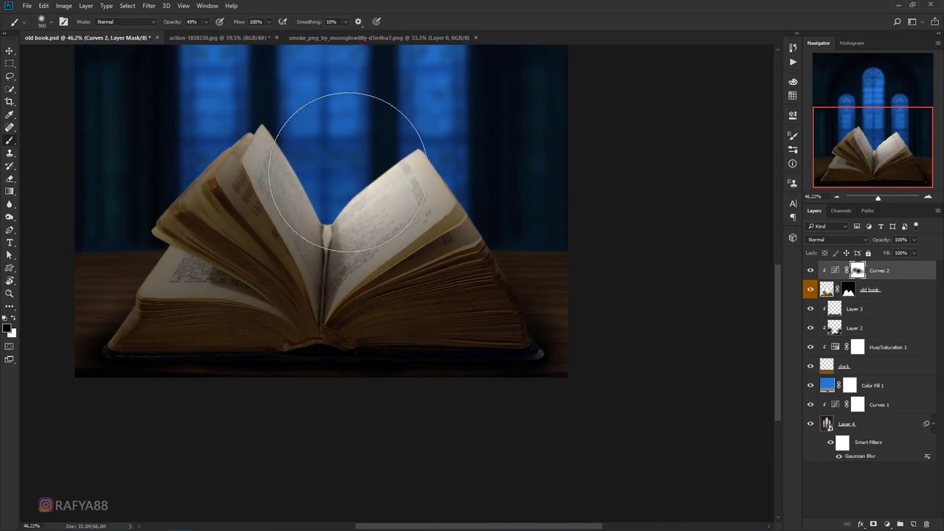
# Fit the image on screen and hide Curves 2 to compare before and after.
pyautogui.hotkey('ctrl', '0')
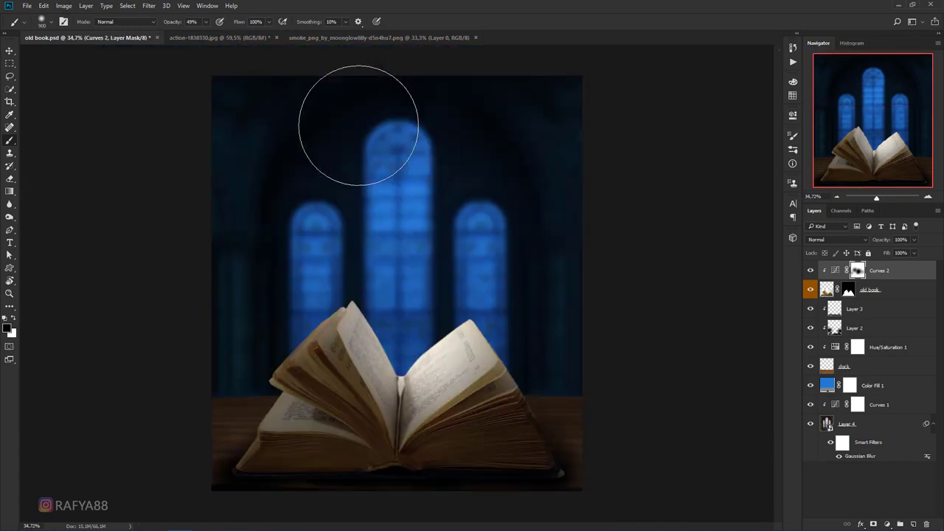
pyautogui.scroll(1, 359, 125)
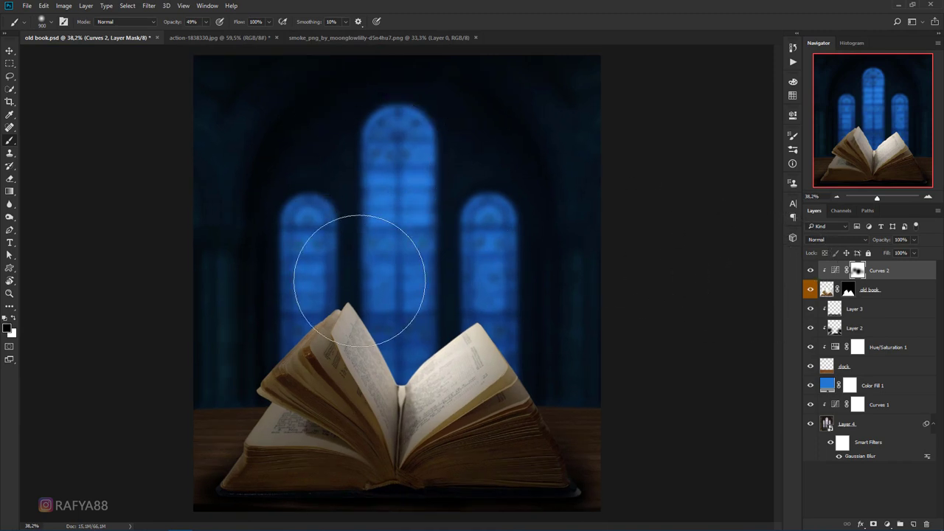
pyautogui.click(810, 270)
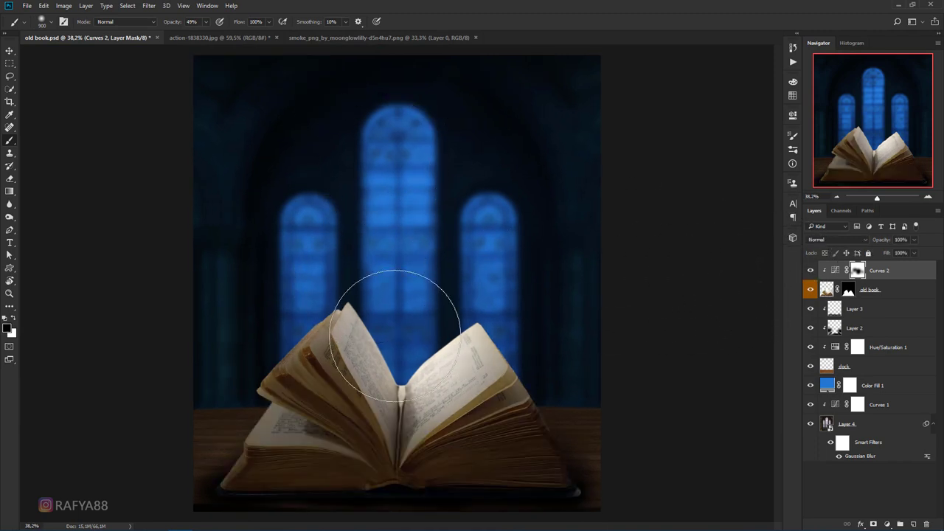
pyautogui.scroll(4, 285, 401)
pyautogui.scroll(3, 301, 406)
pyautogui.scroll(3, 369, 354)
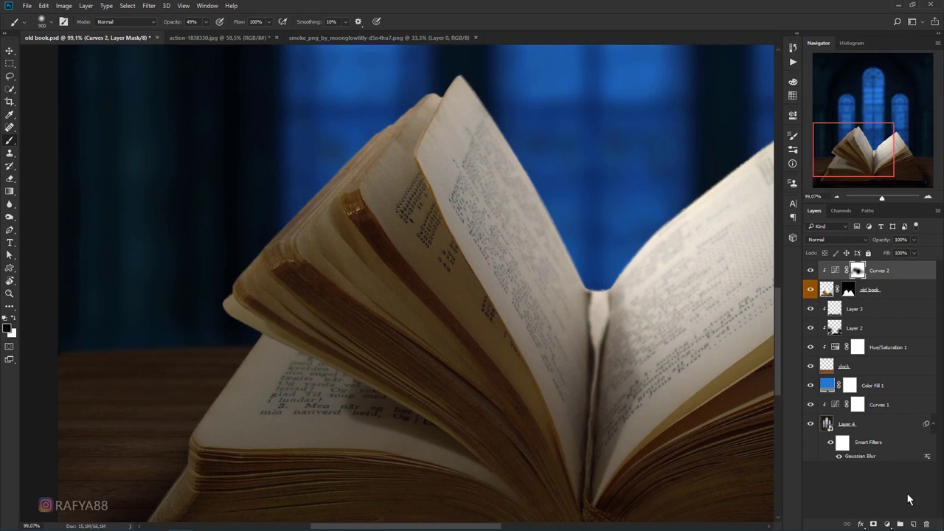
# Add a new Layer 5 clipped to the layer below.
pyautogui.click(913, 525)
pyautogui.rightClick(886, 271)
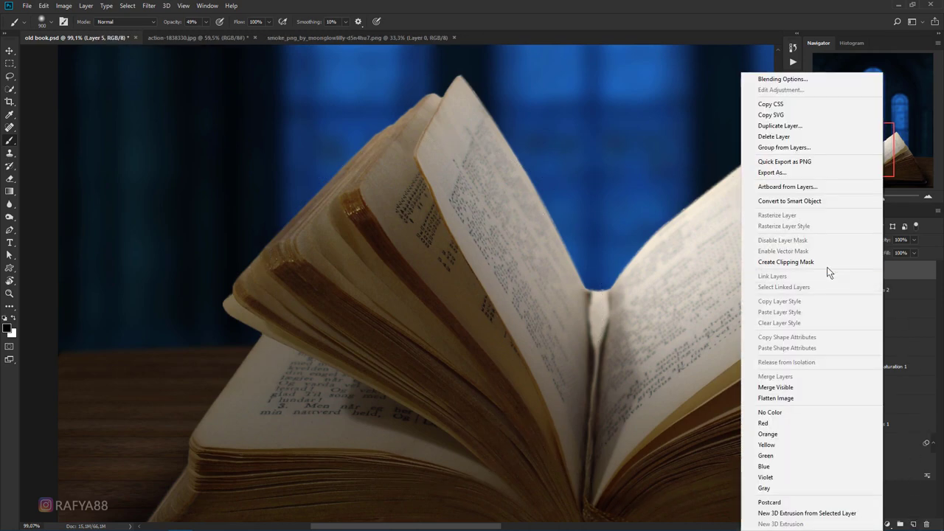
pyautogui.click(802, 262)
pyautogui.scroll(-2, 390, 263)
pyautogui.scroll(-2, 401, 274)
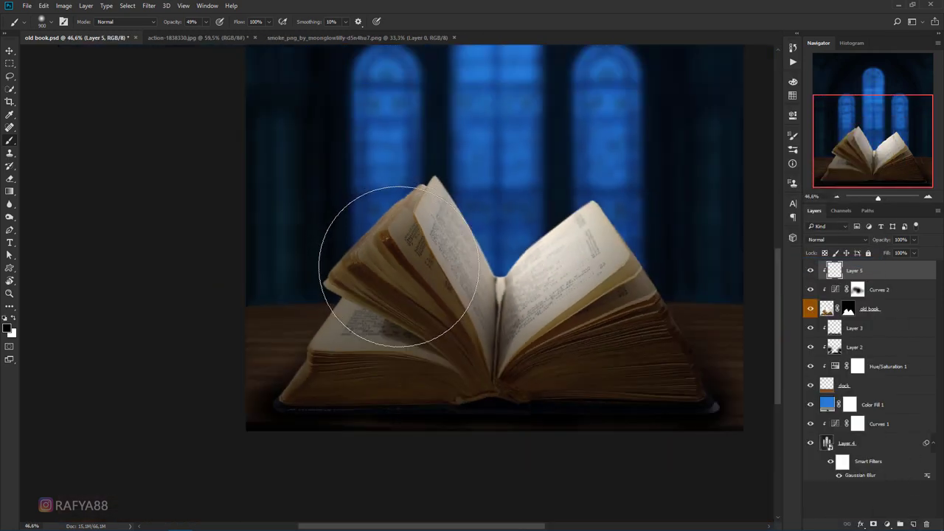
pyautogui.scroll(3, 400, 323)
pyautogui.scroll(2, 400, 323)
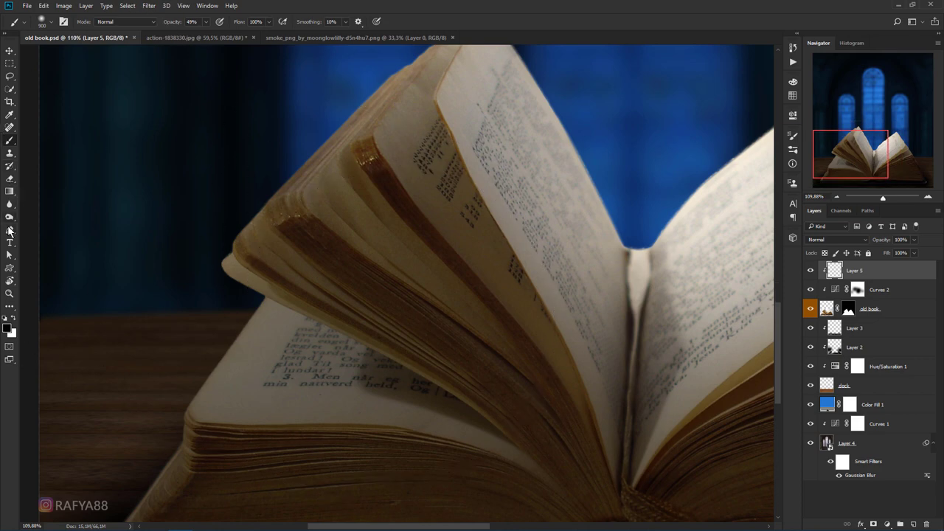
# Draw a closed pen path around the hollow beneath the fanned left pages.
pyautogui.click(10, 231)
pyautogui.scroll(1, 458, 428)
pyautogui.scroll(1, 546, 483)
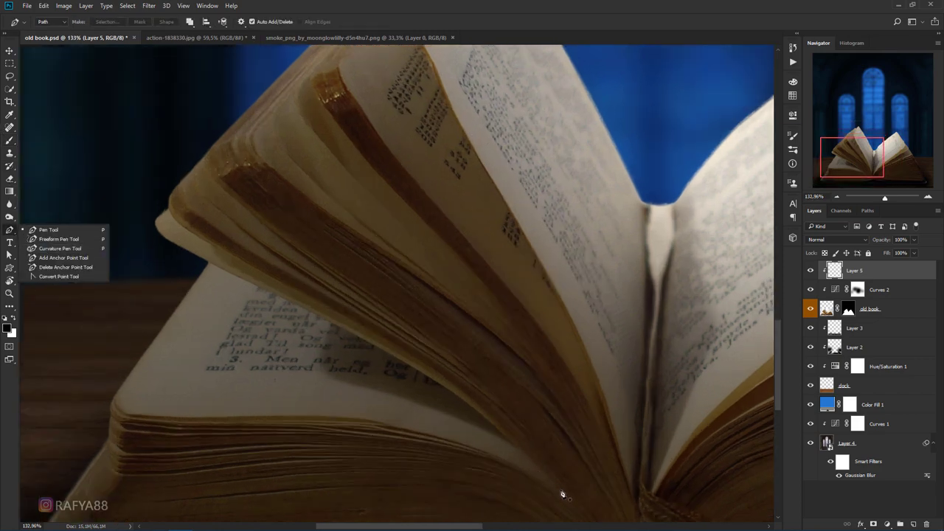
pyautogui.click(564, 492)
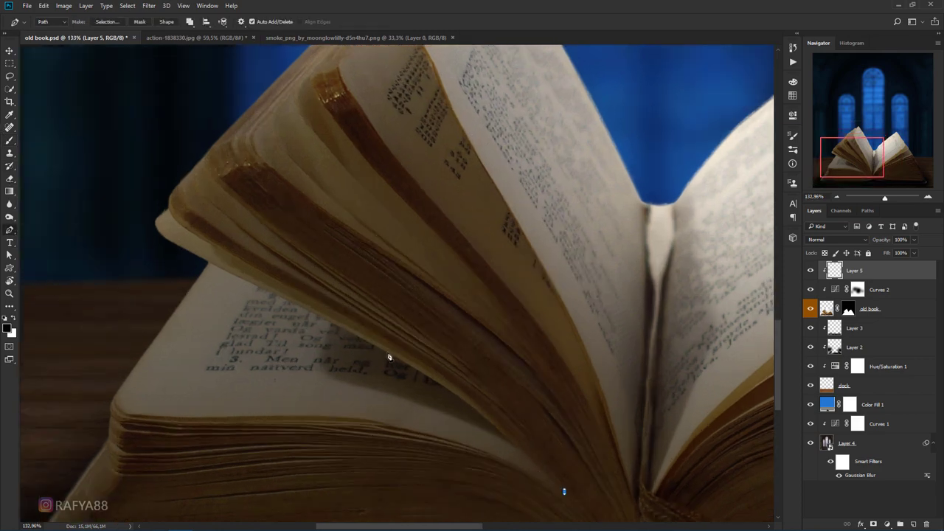
pyautogui.moveTo(389, 357); pyautogui.dragTo(275, 291)
pyautogui.click(206, 264)
pyautogui.click(95, 458)
pyautogui.moveTo(310, 491); pyautogui.dragTo(335, 497)
pyautogui.moveTo(478, 508); pyautogui.dragTo(509, 511)
pyautogui.click(565, 492)
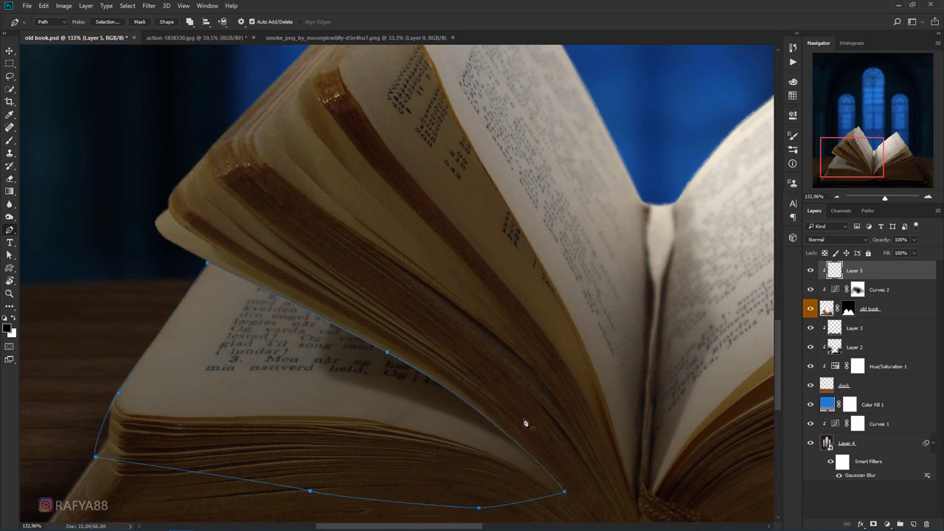
# Convert the path to a 1 px feathered selection and paint it black with a soft brush.
pyautogui.rightClick(417, 407)
pyautogui.click(479, 228)
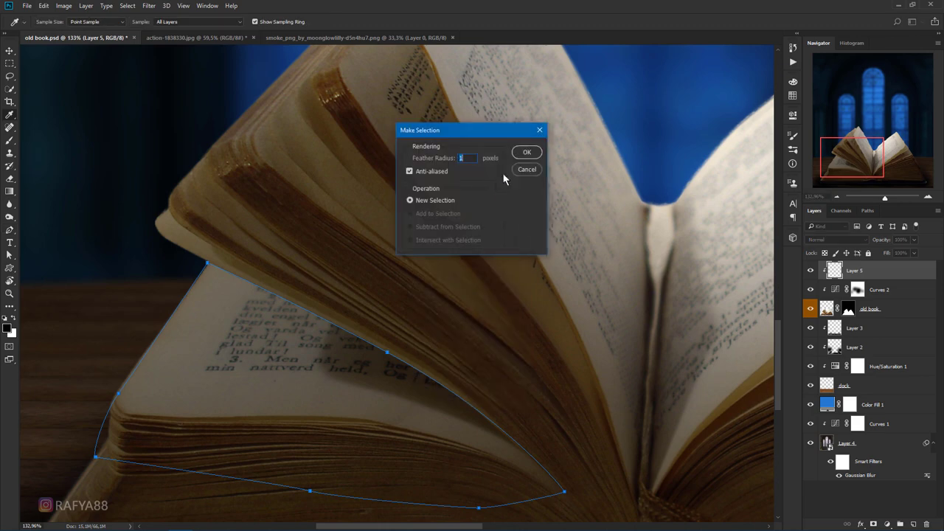
pyautogui.click(526, 152)
pyautogui.click(9, 140)
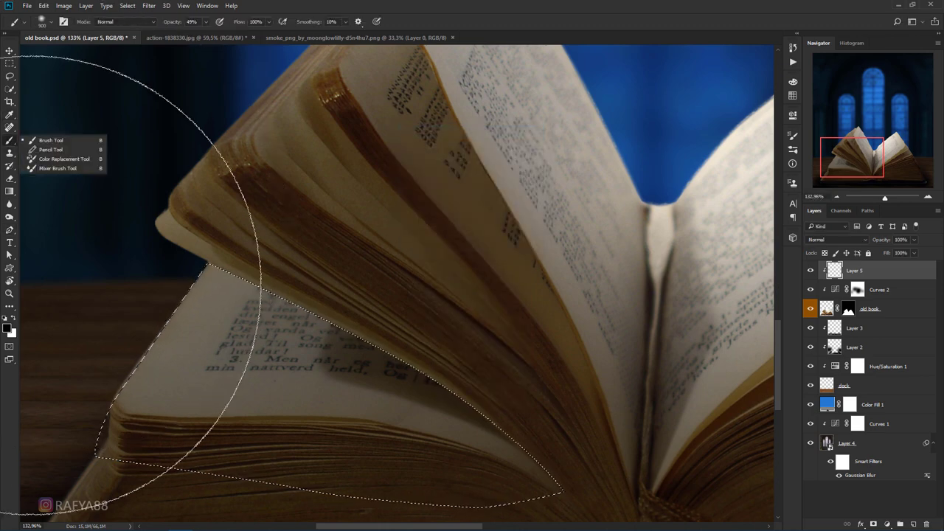
pyautogui.click(14, 327)
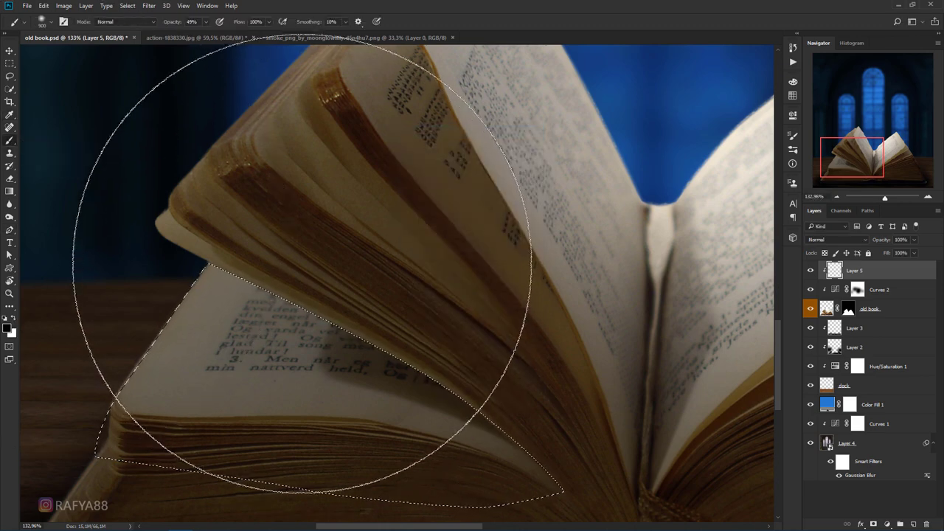
pyautogui.moveTo(257, 256); pyautogui.dragTo(446, 355)
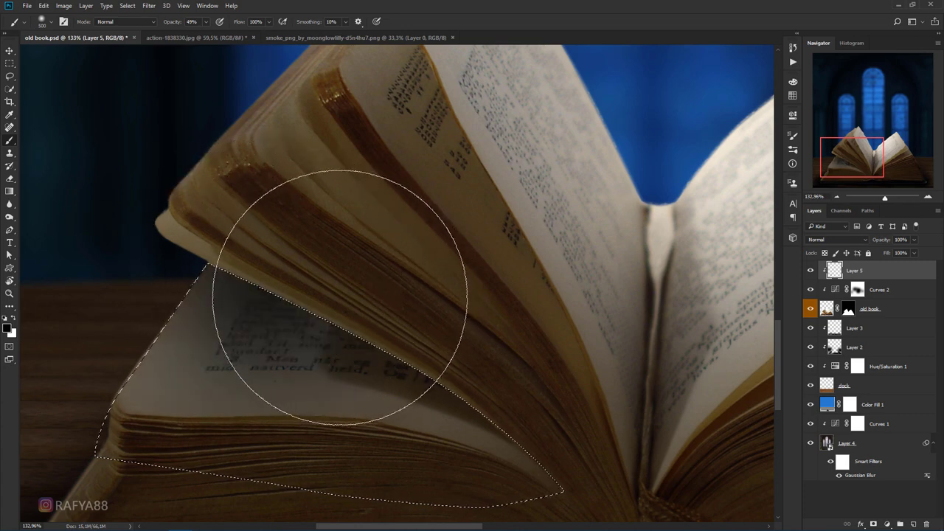
pyautogui.press('[')
pyautogui.press('[')
pyautogui.press('[')
pyautogui.press('[')
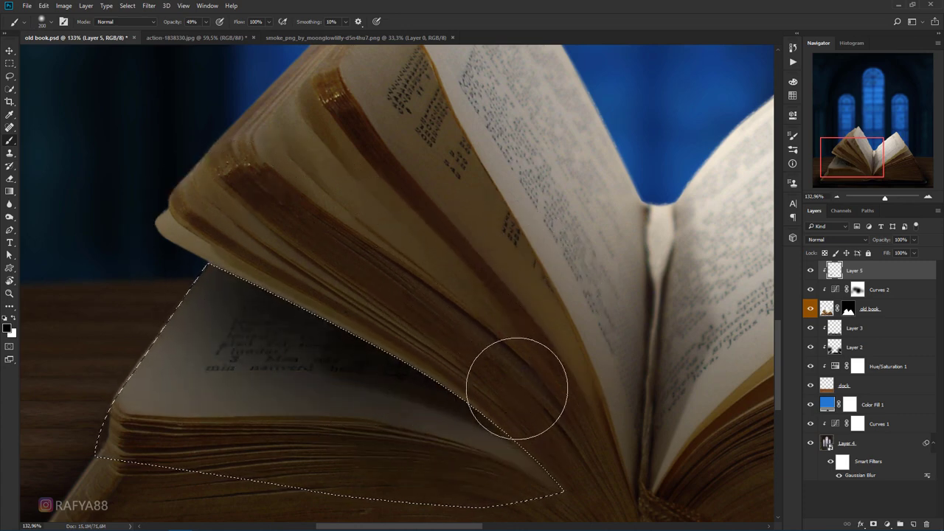
pyautogui.press('[')
pyautogui.moveTo(531, 415)
pyautogui.mouseDown()
pyautogui.moveTo(546, 436)
pyautogui.moveTo(413, 347)
pyautogui.moveTo(169, 278)
pyautogui.moveTo(133, 317)
pyautogui.moveTo(174, 317)
pyautogui.moveTo(190, 306)
pyautogui.moveTo(270, 327)
pyautogui.moveTo(497, 354)
pyautogui.moveTo(396, 333)
pyautogui.moveTo(552, 401)
pyautogui.mouseUp()
pyautogui.press(']')
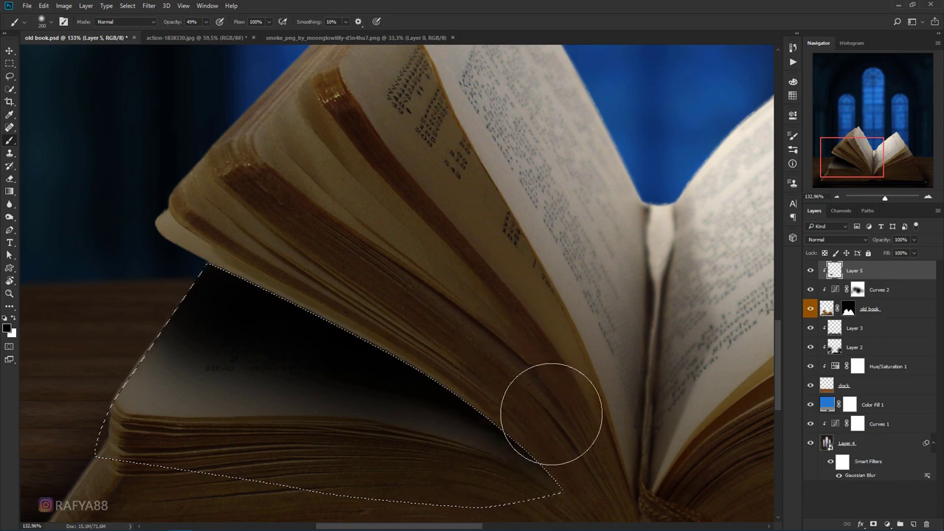
pyautogui.scroll(-5, 165, 291)
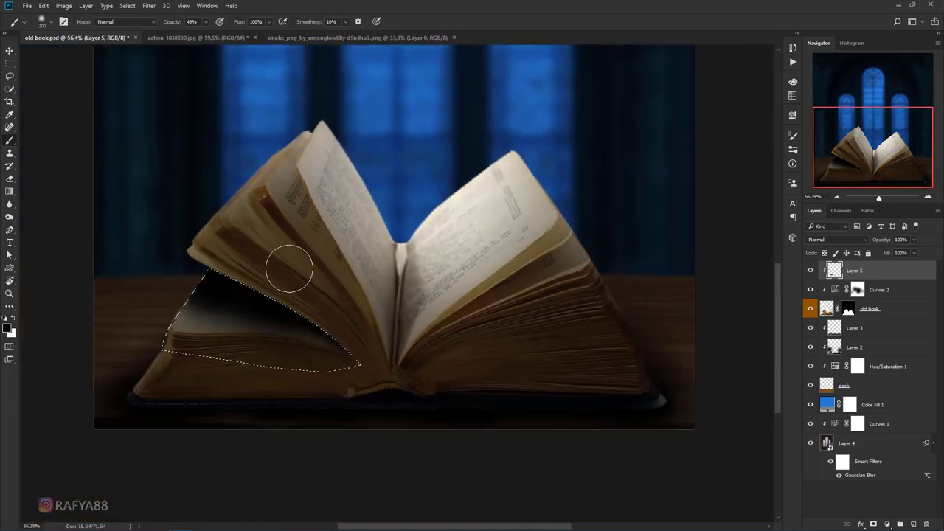
# Set the shadow layer's opacity to 87% and deselect.
pyautogui.press('Return')
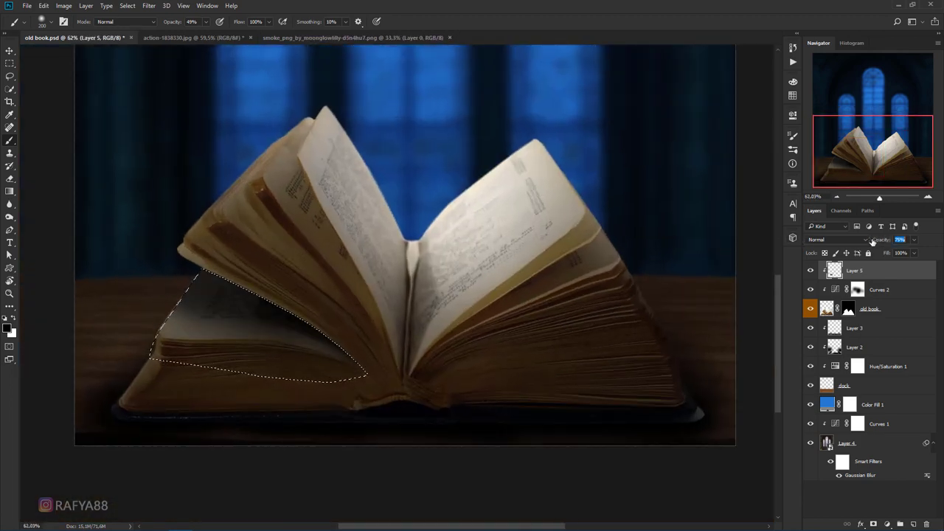
pyautogui.moveTo(879, 241); pyautogui.dragTo(878, 241)
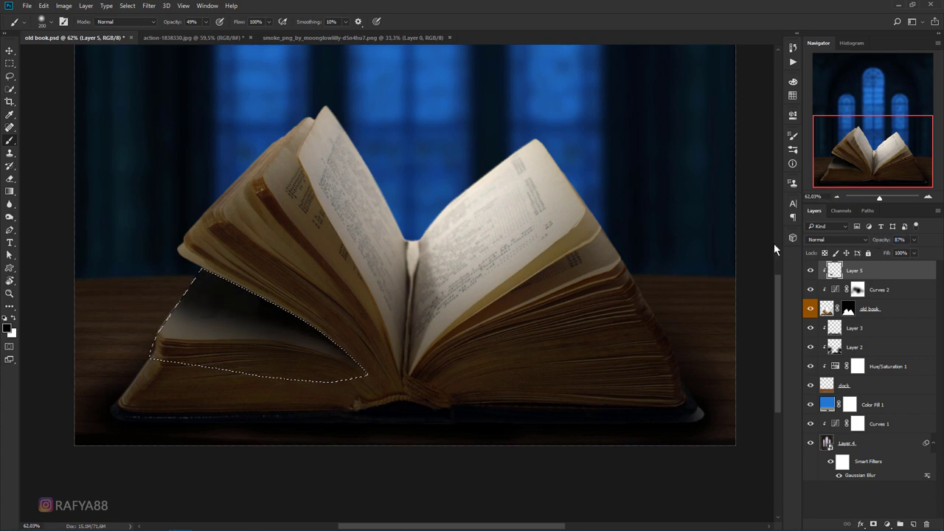
pyautogui.hotkey('ctrl', 'd')
pyautogui.scroll(-3, 295, 227)
pyautogui.scroll(3, 520, 443)
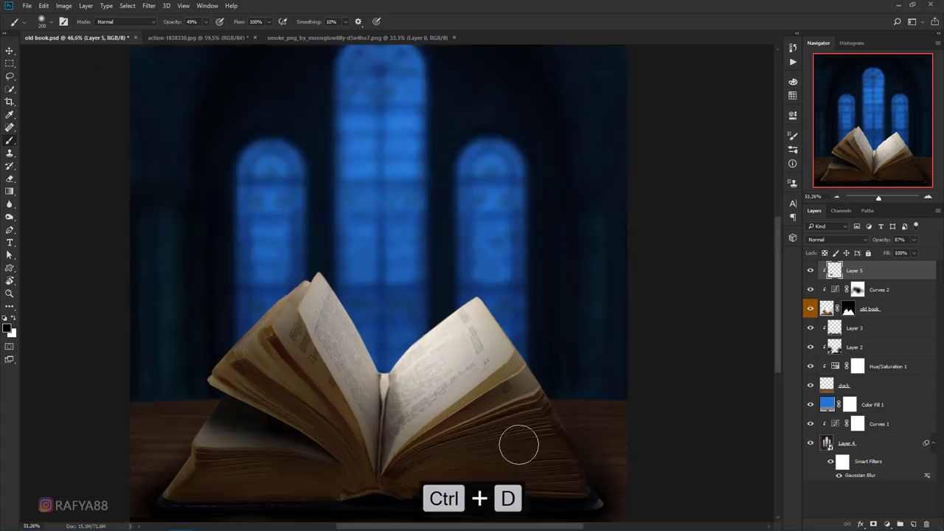
pyautogui.scroll(3, 482, 423)
pyautogui.scroll(2, 447, 308)
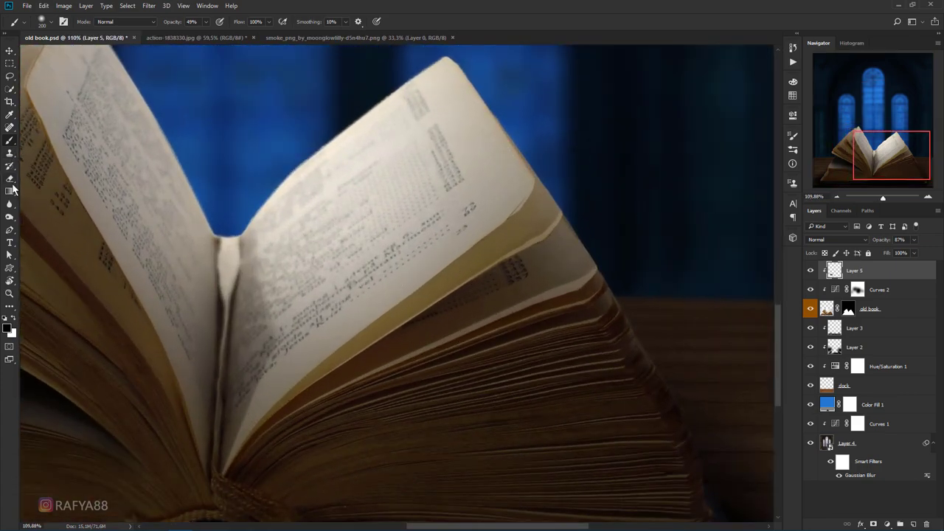
# Pen-path the stacked pages under the raised right page and make it a selection.
pyautogui.click(10, 230)
pyautogui.scroll(2, 236, 461)
pyautogui.click(241, 445)
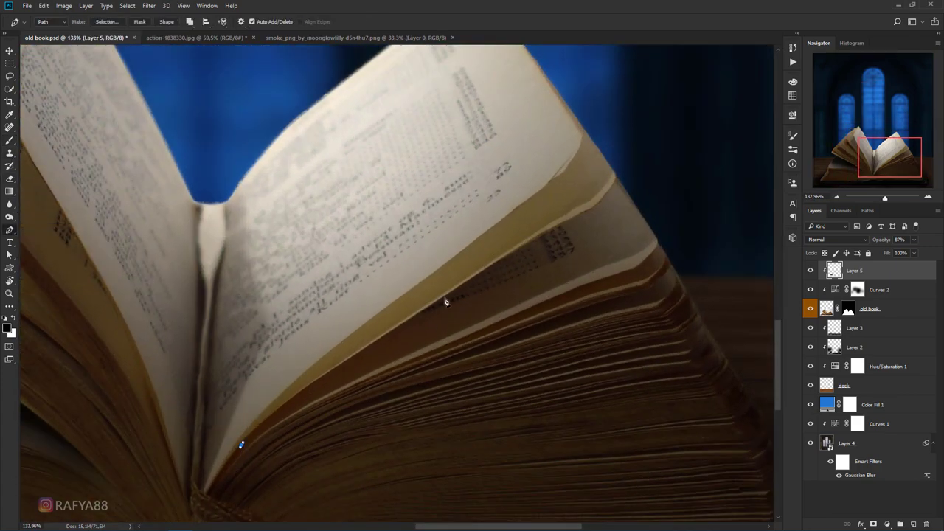
pyautogui.click(563, 223)
pyautogui.click(448, 356)
pyautogui.click(242, 446)
pyautogui.rightClick(378, 375)
pyautogui.click(418, 189)
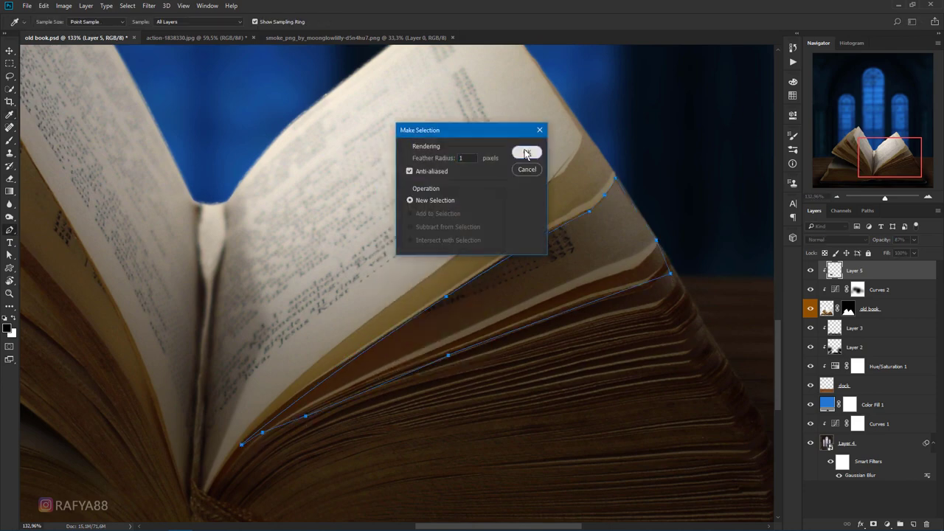
pyautogui.click(523, 151)
# Brush a dark tone inside the selection over the stacked pages, then deselect.
pyautogui.rightClick(10, 140)
pyautogui.click(50, 140)
pyautogui.moveTo(558, 200)
pyautogui.mouseDown()
pyautogui.moveTo(559, 211)
pyautogui.moveTo(407, 313)
pyautogui.moveTo(285, 369)
pyautogui.moveTo(337, 338)
pyautogui.moveTo(302, 347)
pyautogui.moveTo(290, 387)
pyautogui.mouseUp()
pyautogui.hotkey('ctrl', 'd')
# Toggle the shadow layer off and on to compare before and after.
pyautogui.scroll(-2, 432, 321)
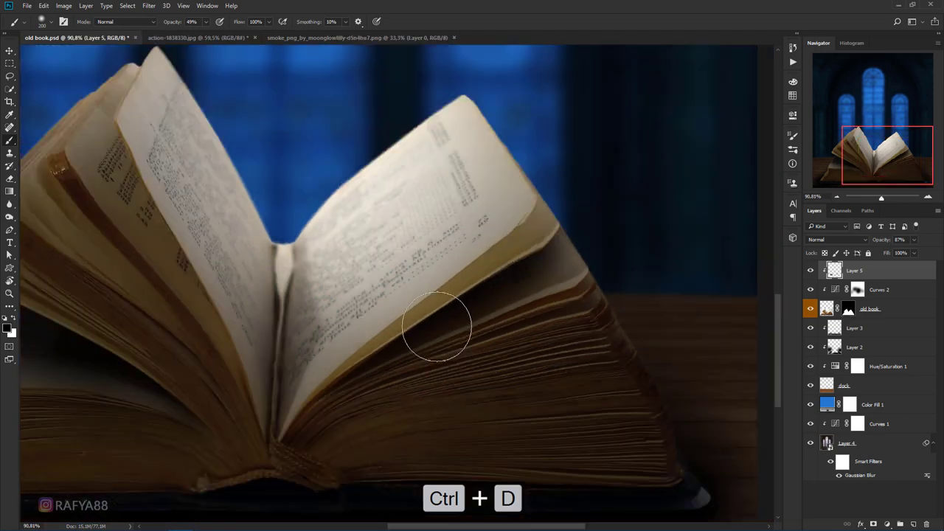
pyautogui.scroll(-2, 439, 320)
pyautogui.scroll(-1, 457, 321)
pyautogui.scroll(1, 487, 340)
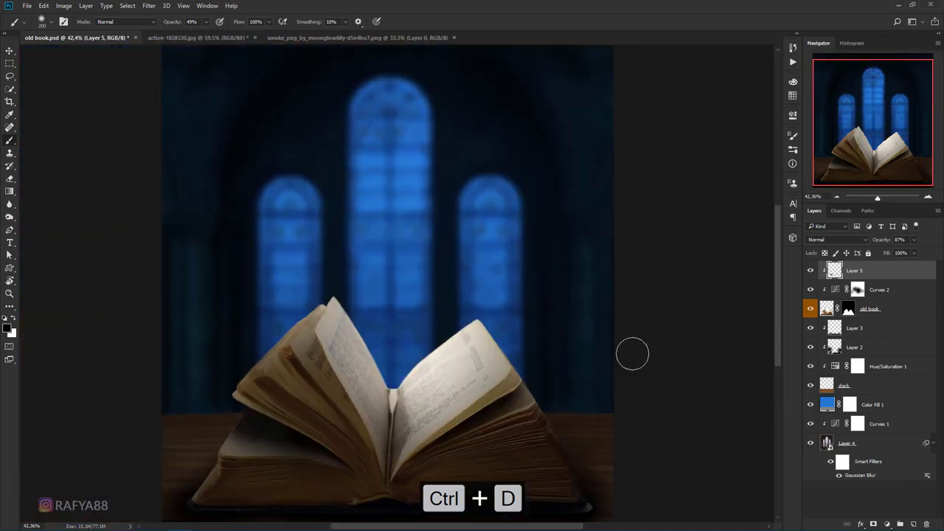
pyautogui.click(811, 271)
pyautogui.scroll(-2, 529, 285)
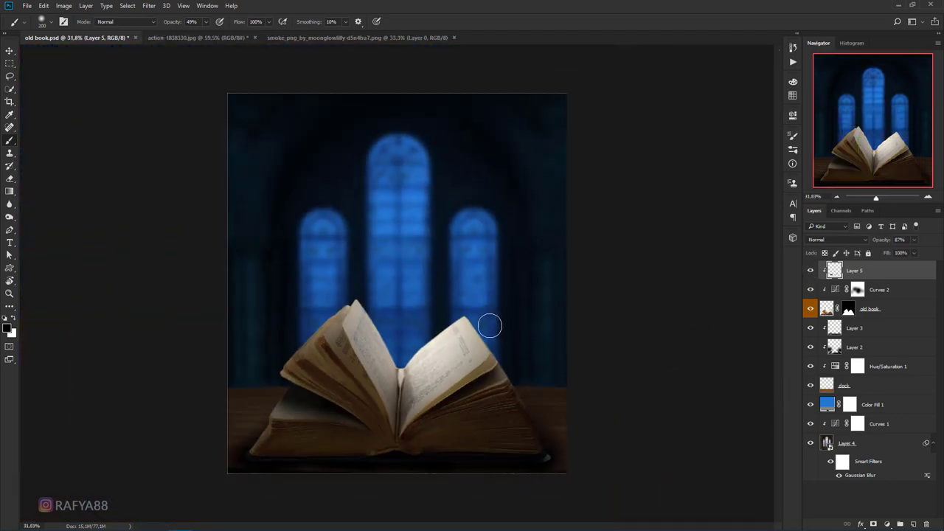
pyautogui.scroll(2, 490, 327)
pyautogui.scroll(-1, 523, 329)
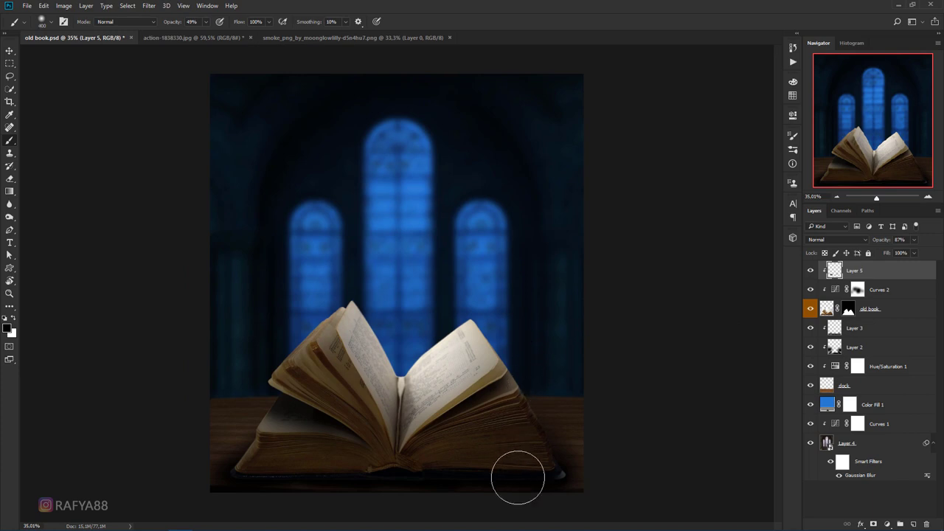
# Try darkening the book's lower right with a larger brush, then undo it.
pyautogui.press(']')
pyautogui.moveTo(507, 449); pyautogui.dragTo(472, 461)
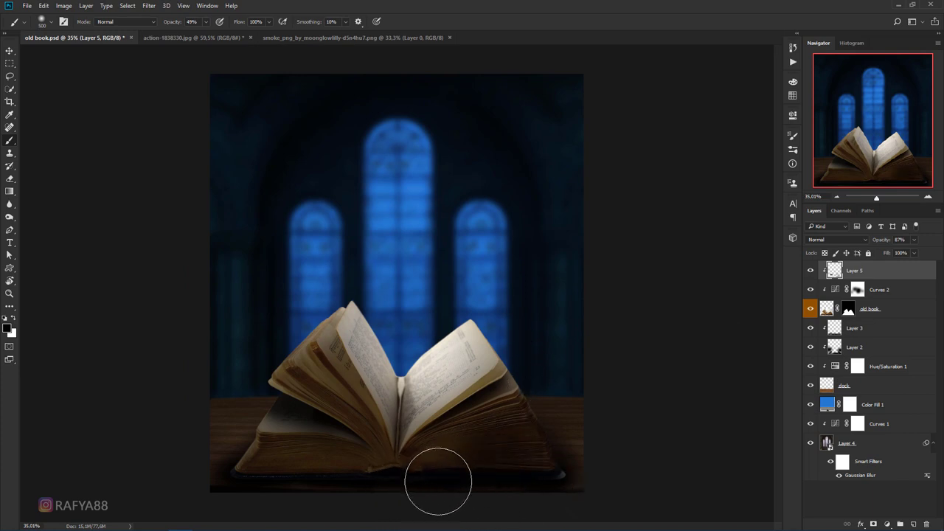
pyautogui.hotkey('ctrl', 'z')
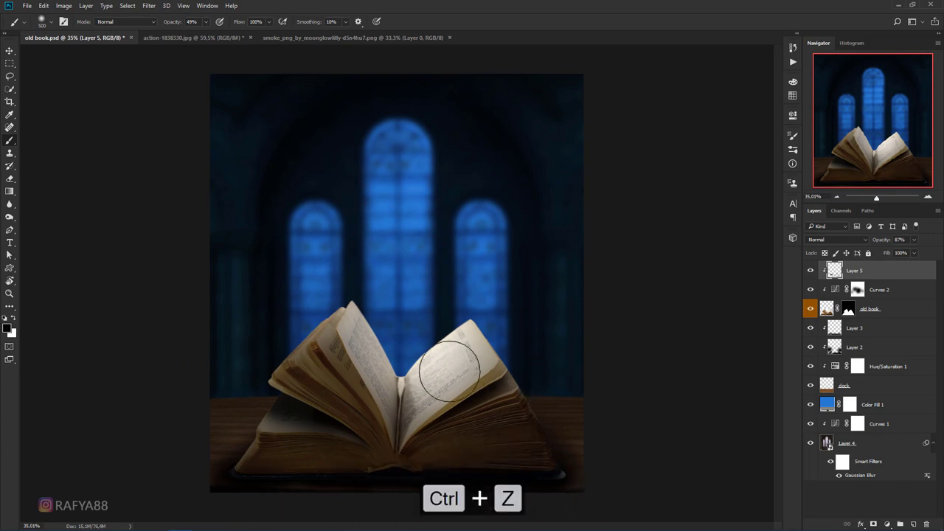
pyautogui.hotkey('ctrl', 'z')
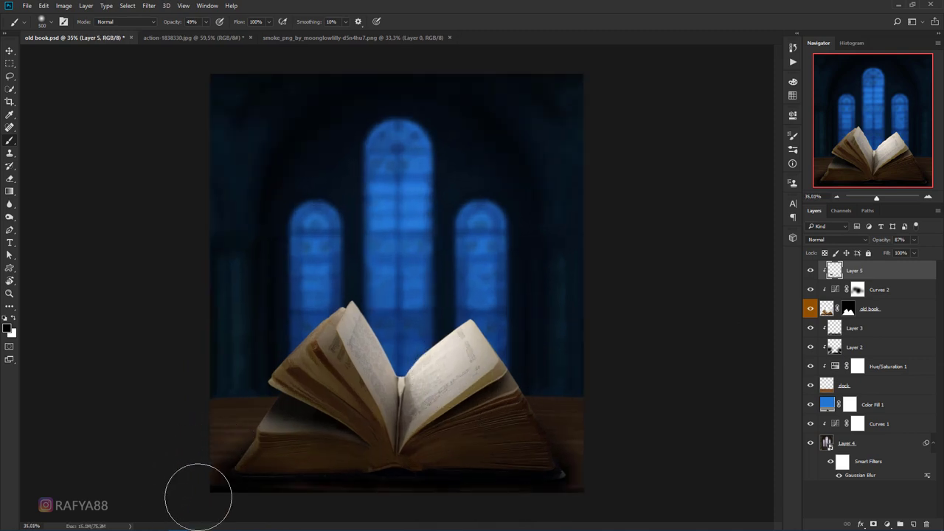
pyautogui.scroll(1, 550, 436)
pyautogui.hotkey('ctrl', 'z')
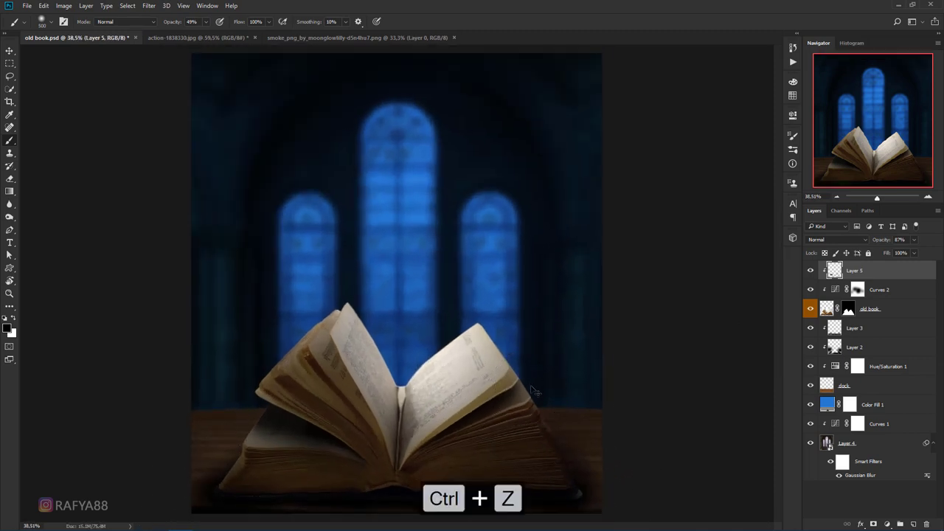
# Add a clipped Color Balance adjustment shifting the book's midtones to Cyan–Red -26, Yellow–Blue +33.
pyautogui.click(886, 521)
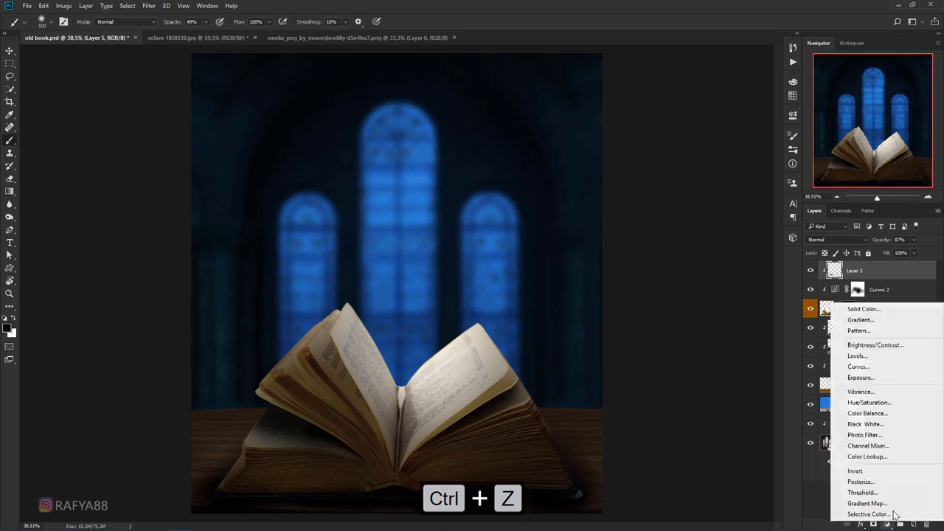
pyautogui.click(909, 414)
pyautogui.click(709, 337)
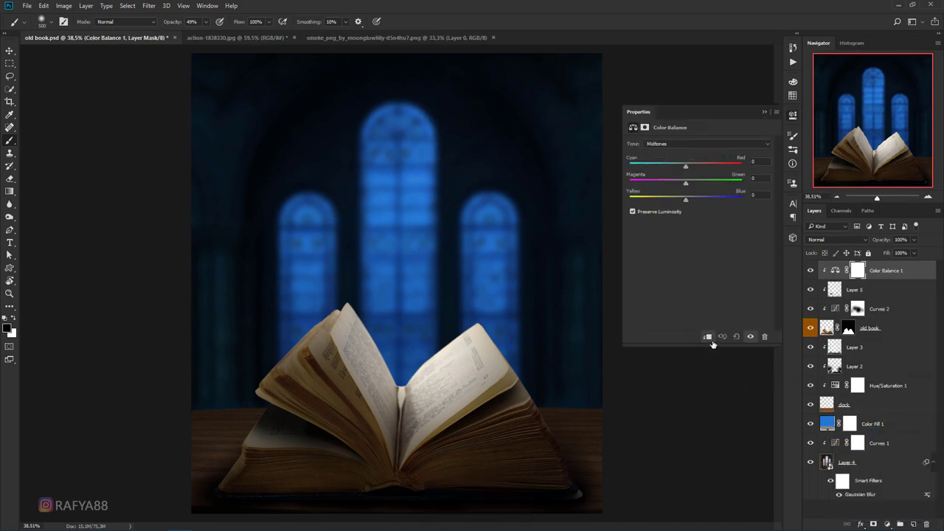
pyautogui.moveTo(678, 166); pyautogui.dragTo(674, 164)
pyautogui.moveTo(689, 199); pyautogui.dragTo(703, 199)
pyautogui.moveTo(672, 164); pyautogui.dragTo(671, 163)
pyautogui.click(764, 112)
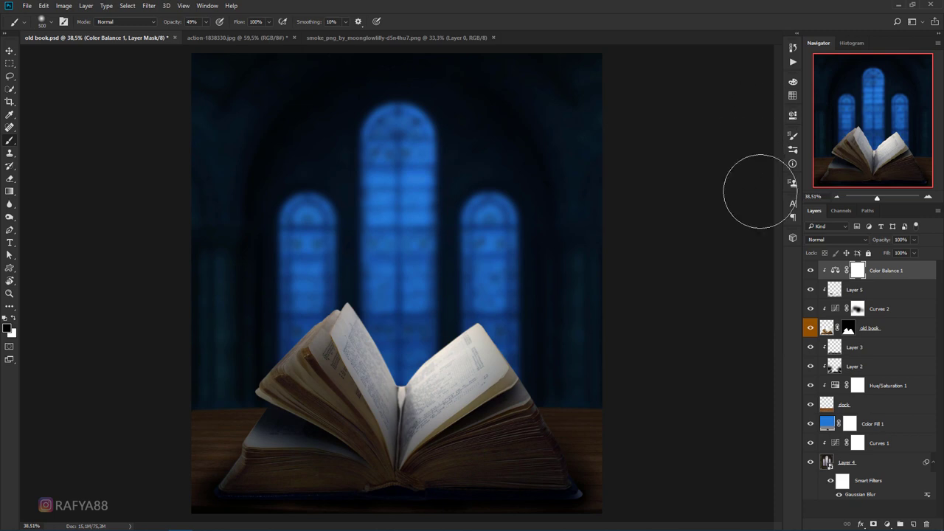
pyautogui.click(812, 270)
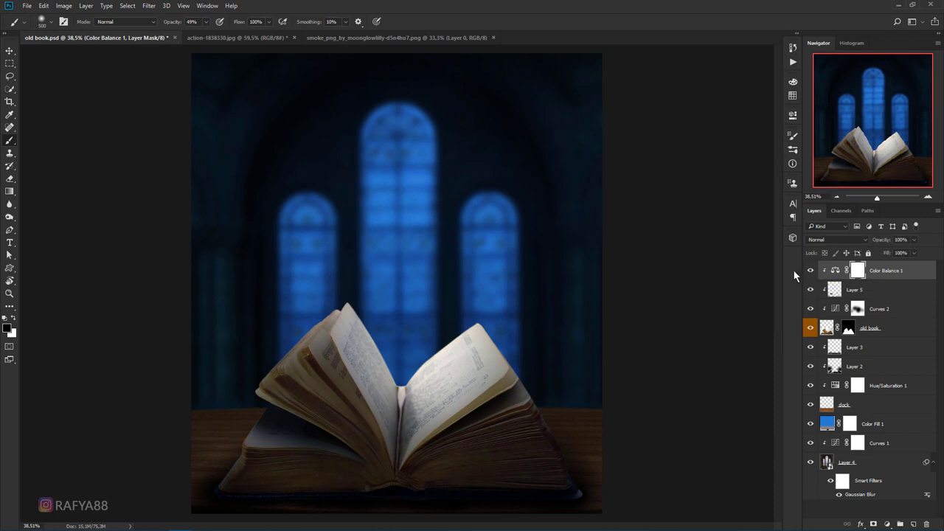
# Add a clipped Layer 6 and sample the window's blue as the brush colour.
pyautogui.click(914, 524)
pyautogui.rightClick(885, 271)
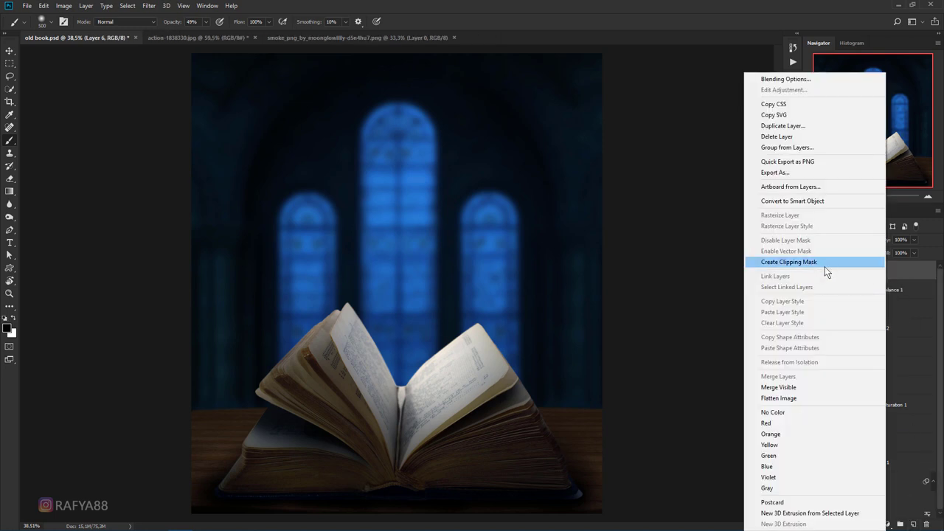
pyautogui.click(825, 264)
pyautogui.rightClick(10, 145)
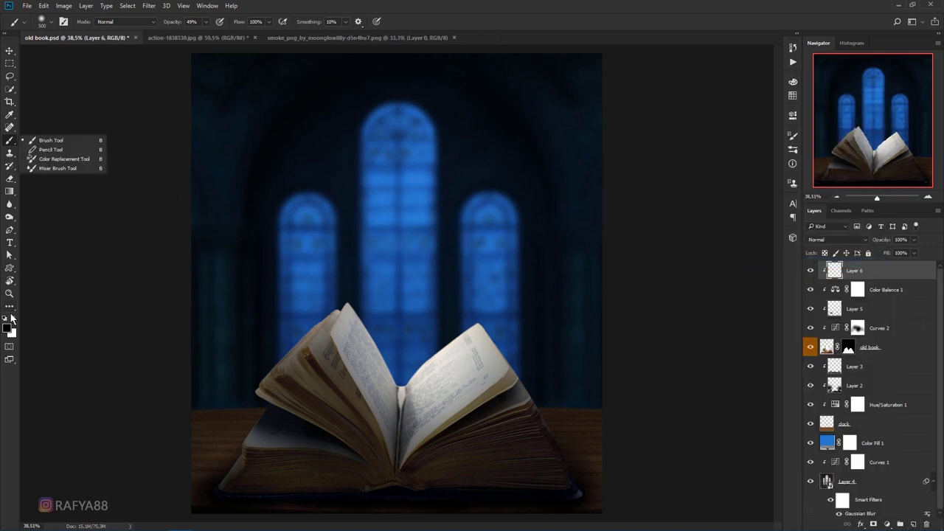
pyautogui.click(8, 328)
pyautogui.click(418, 212)
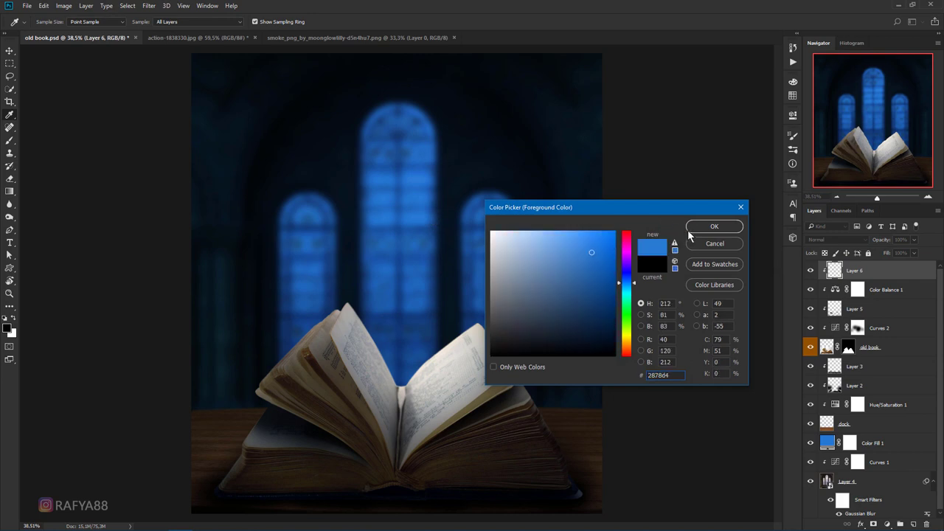
pyautogui.press('Return')
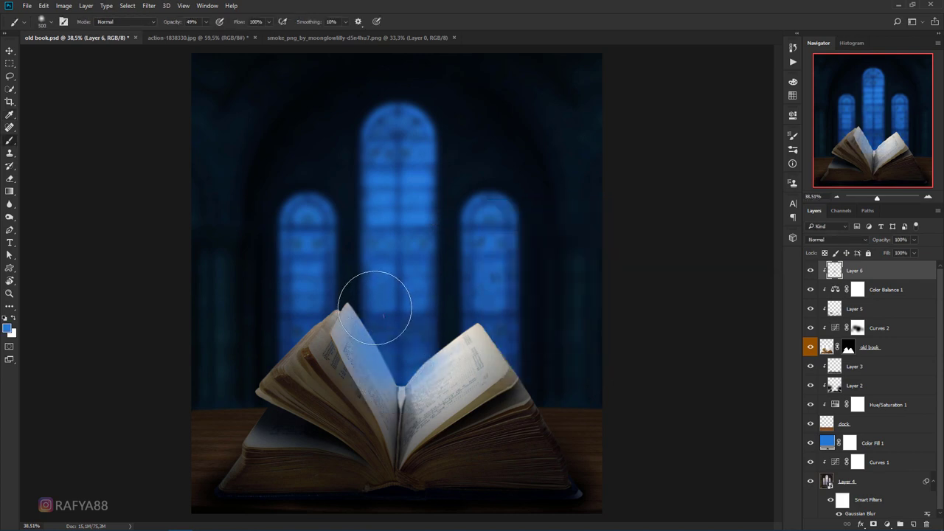
# Paint blue light over both book pages on Layer 6 in Overlay blend mode.
pyautogui.moveTo(361, 285)
pyautogui.mouseDown()
pyautogui.moveTo(436, 341)
pyautogui.moveTo(407, 379)
pyautogui.moveTo(471, 321)
pyautogui.moveTo(396, 331)
pyautogui.moveTo(379, 295)
pyautogui.moveTo(358, 280)
pyautogui.moveTo(292, 306)
pyautogui.mouseUp()
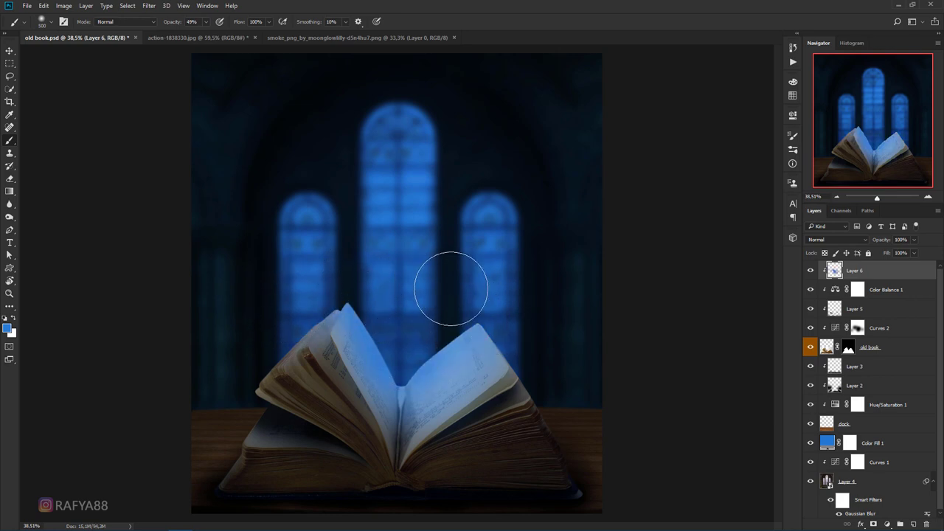
pyautogui.scroll(1, 465, 336)
pyautogui.hotkey('ctrl', 'z')
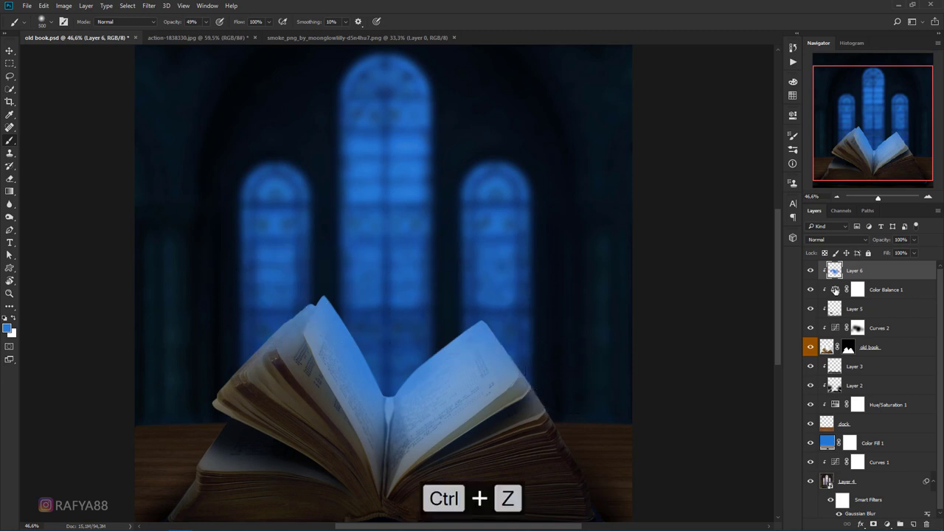
pyautogui.click(837, 240)
pyautogui.click(842, 337)
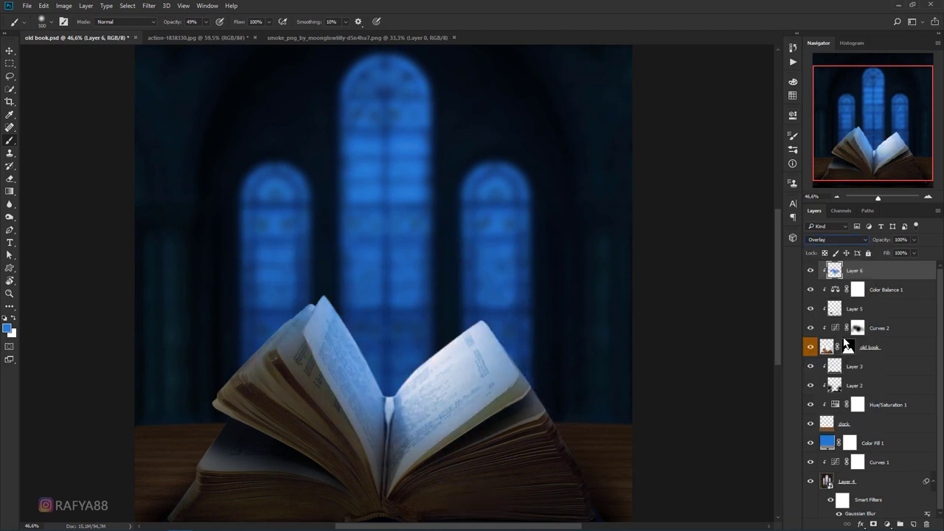
pyautogui.moveTo(438, 312); pyautogui.dragTo(340, 290)
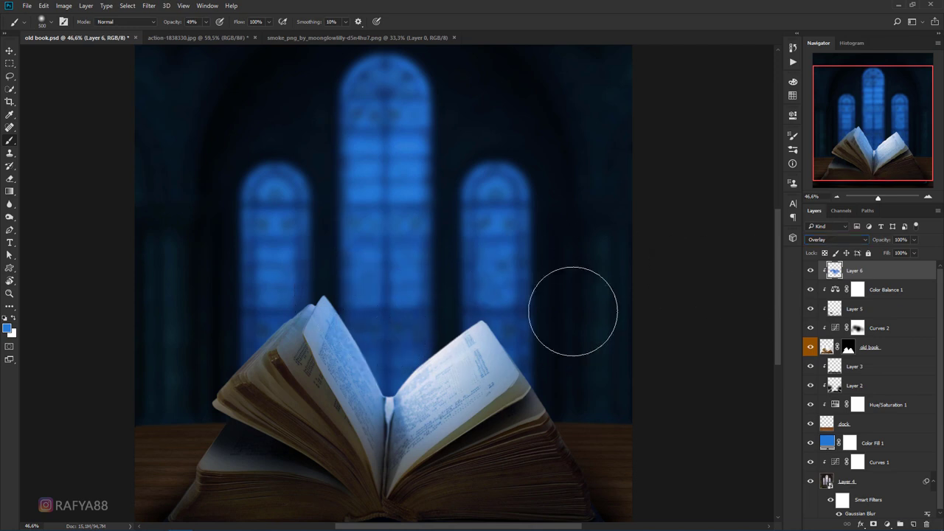
pyautogui.scroll(-3, 506, 251)
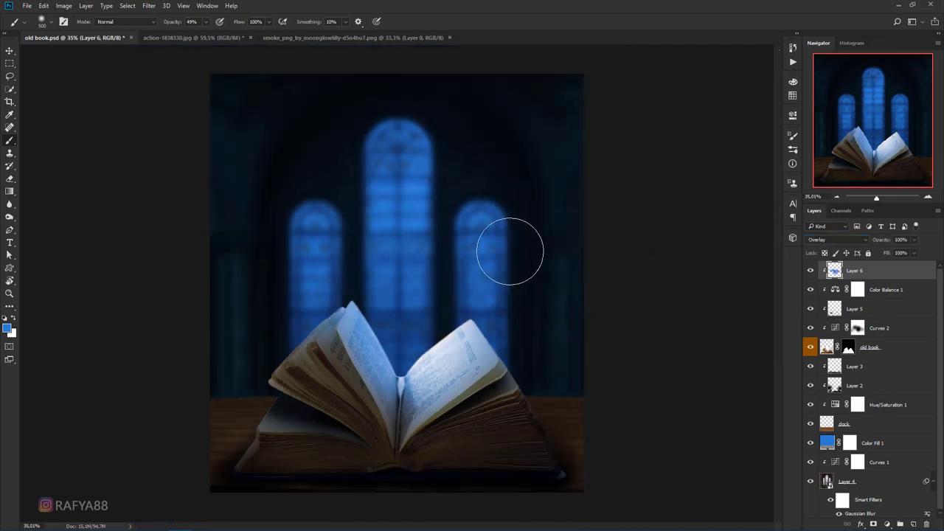
pyautogui.scroll(2, 399, 279)
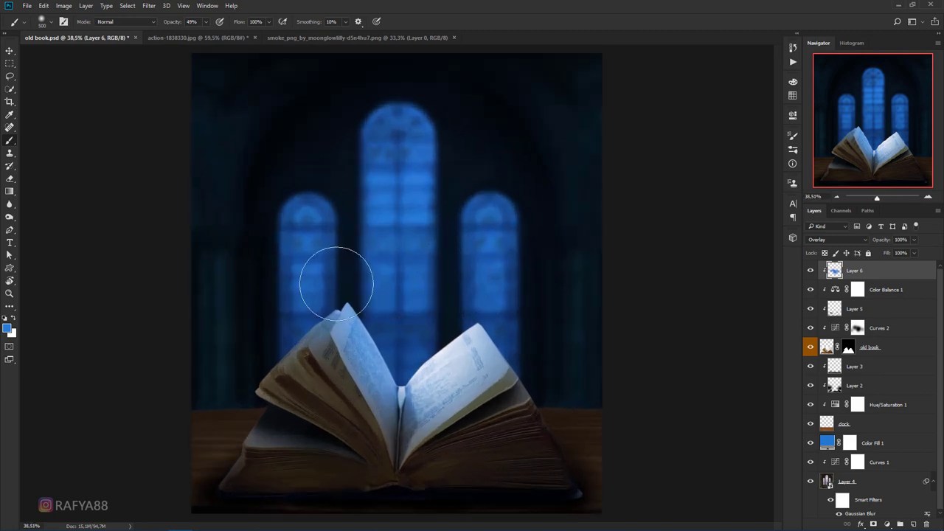
pyautogui.scroll(1, 312, 369)
pyautogui.scroll(2, 327, 347)
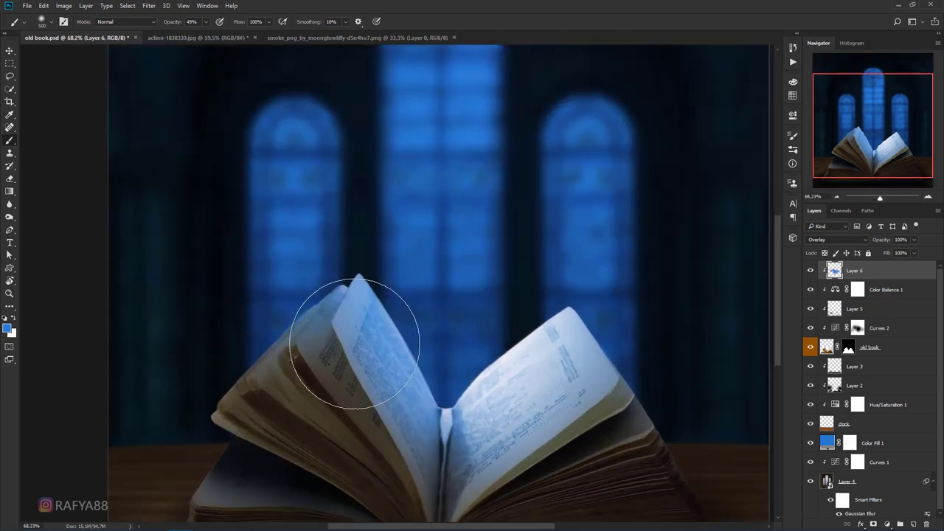
pyautogui.scroll(2, 347, 337)
pyautogui.scroll(2, 417, 297)
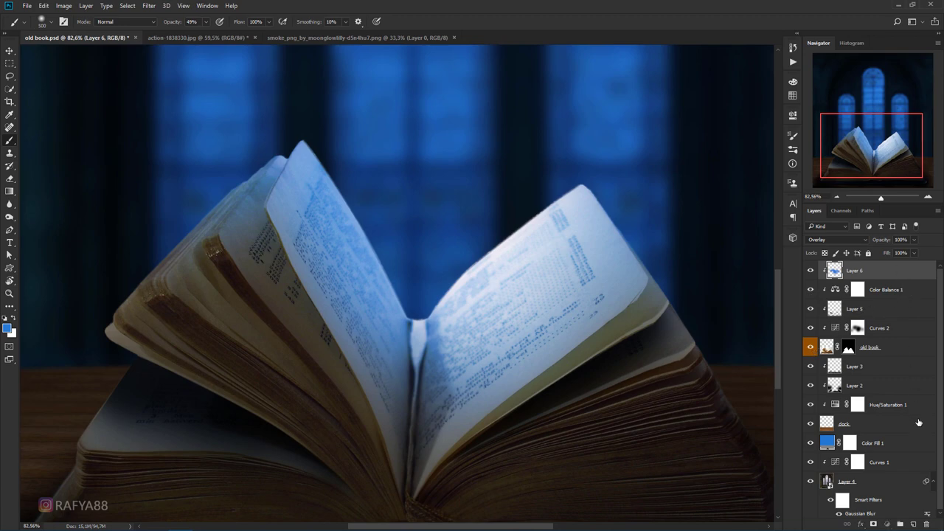
# Add a clipped Layer 7 in Color Dodge mode with a light blue paint colour.
pyautogui.click(914, 520)
pyautogui.rightClick(877, 273)
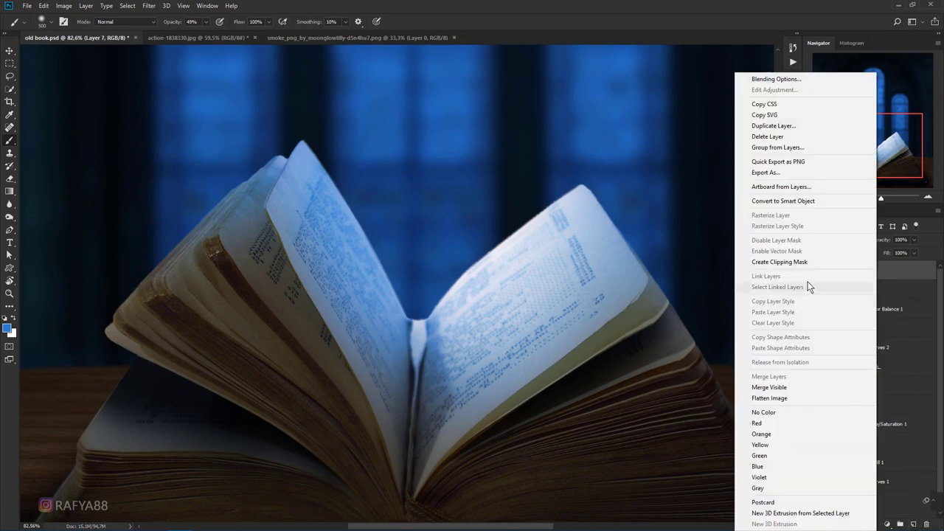
pyautogui.click(816, 264)
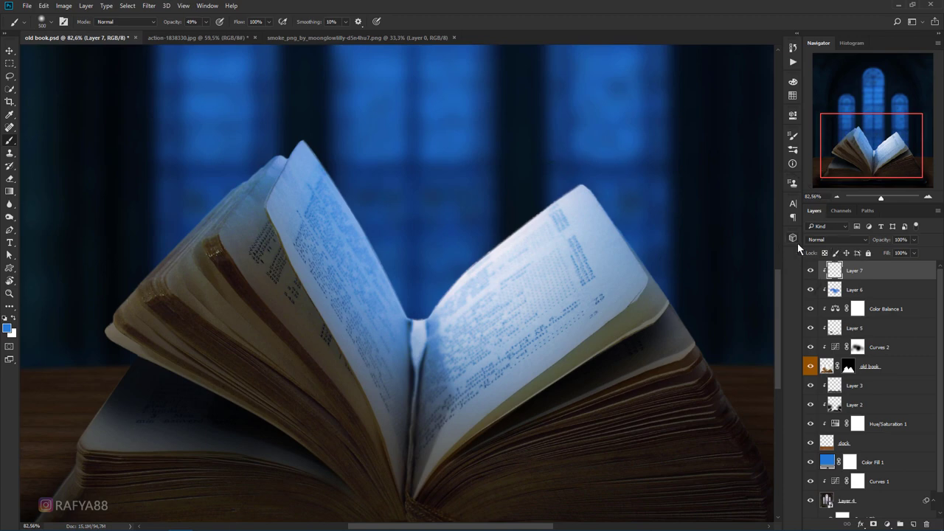
pyautogui.click(833, 240)
pyautogui.click(842, 313)
pyautogui.rightClick(9, 142)
pyautogui.click(8, 328)
pyautogui.click(573, 235)
pyautogui.click(689, 226)
# Brush a blue glow along the right page's top edge at 100% opacity.
pyautogui.scroll(1, 462, 231)
pyautogui.press('0')
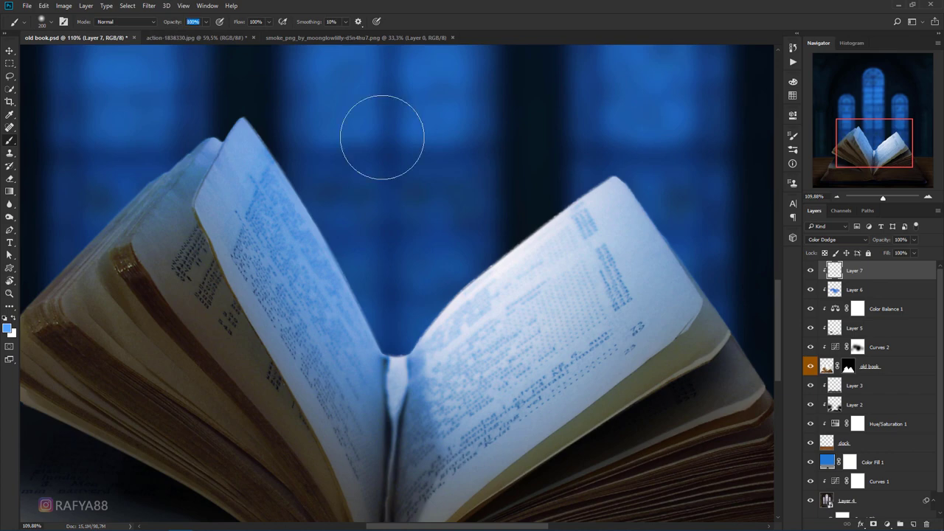
pyautogui.press('[')
pyautogui.press('[')
pyautogui.press('[')
pyautogui.moveTo(372, 295); pyautogui.dragTo(349, 240)
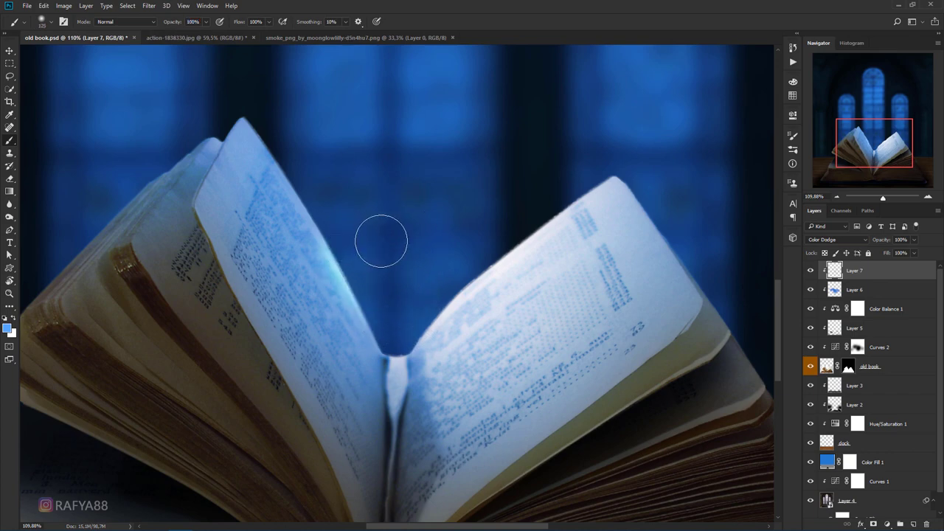
pyautogui.hotkey('ctrl', 'z')
pyautogui.press('[')
pyautogui.press('[')
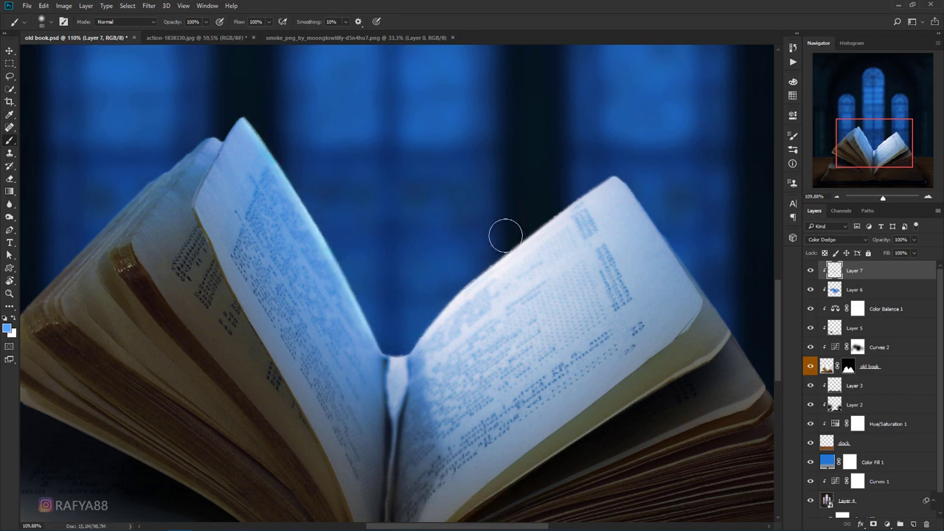
pyautogui.moveTo(572, 194); pyautogui.dragTo(627, 172)
# Try a glow on the left page's top edge, undo it, and add Layer 8.
pyautogui.scroll(-5, 588, 169)
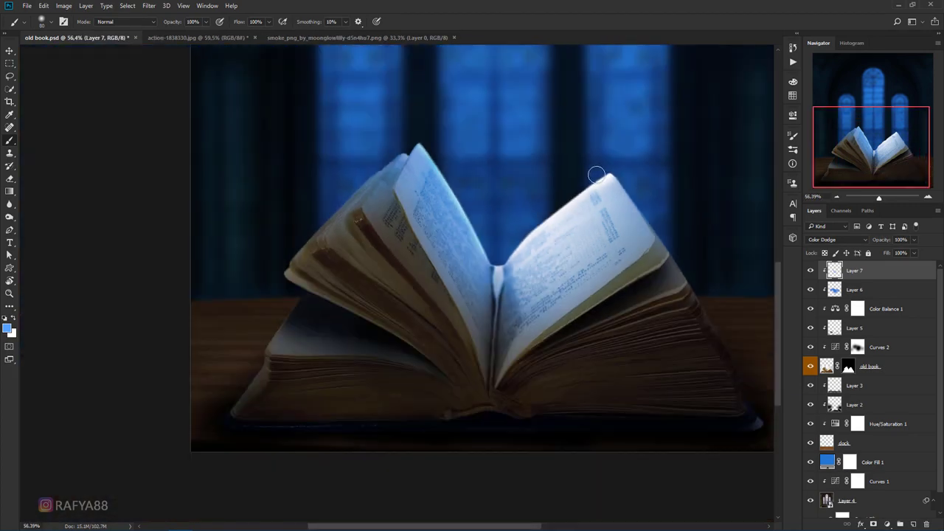
pyautogui.scroll(3, 445, 158)
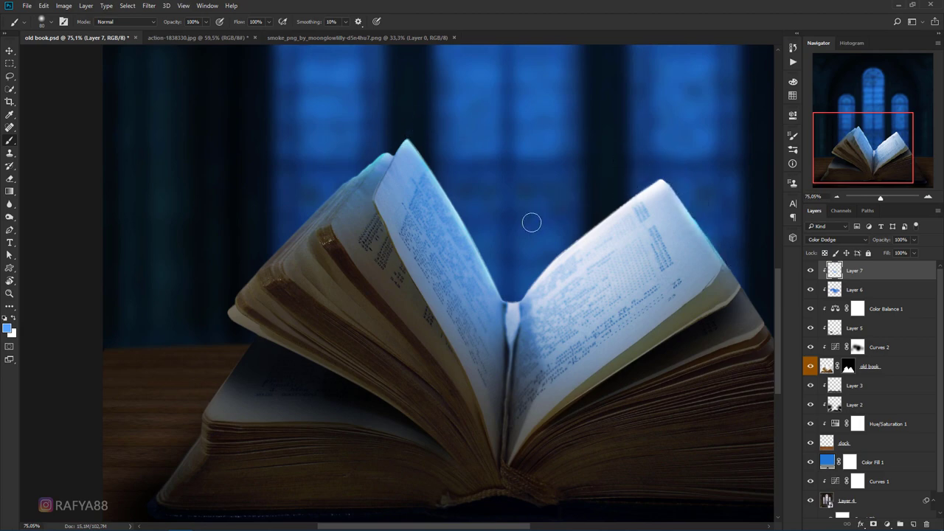
pyautogui.scroll(-4, 531, 222)
pyautogui.scroll(-1, 521, 215)
pyautogui.scroll(1, 324, 346)
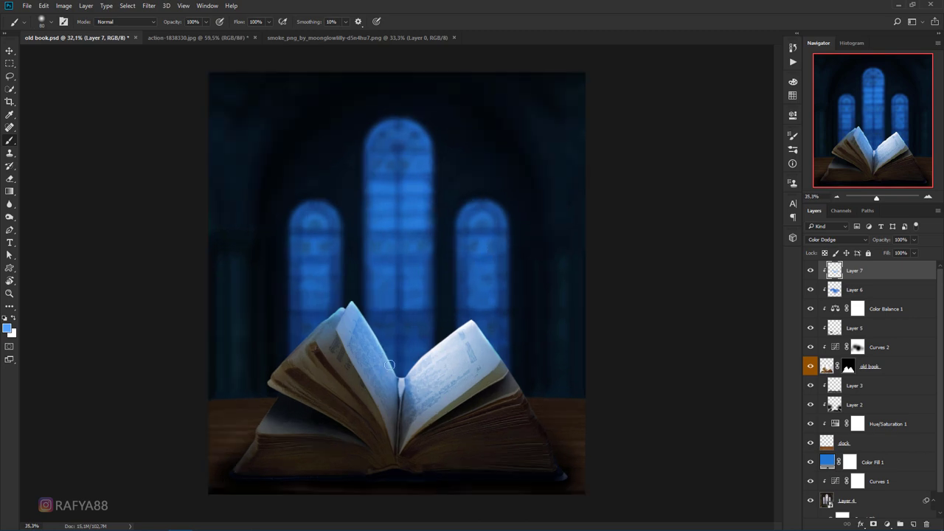
pyautogui.scroll(2, 325, 346)
pyautogui.scroll(2, 324, 346)
pyautogui.scroll(1, 325, 346)
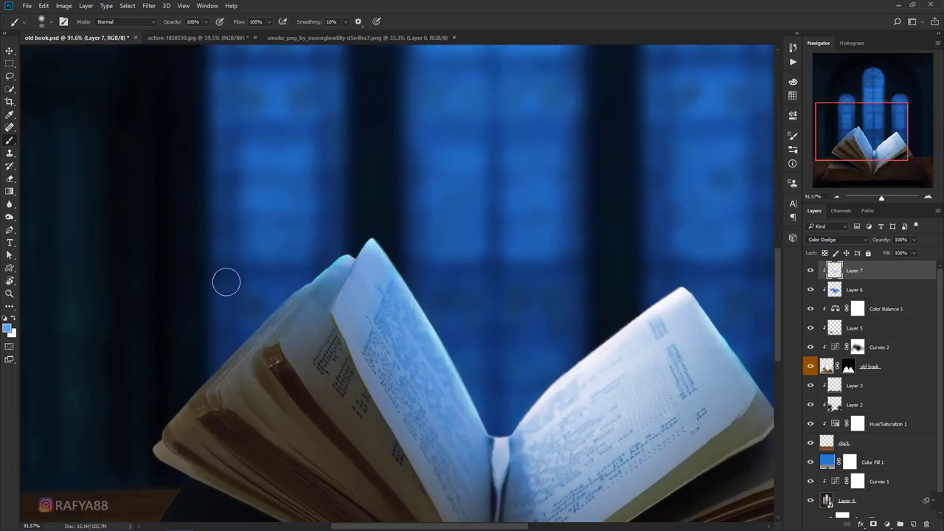
pyautogui.scroll(1, 293, 267)
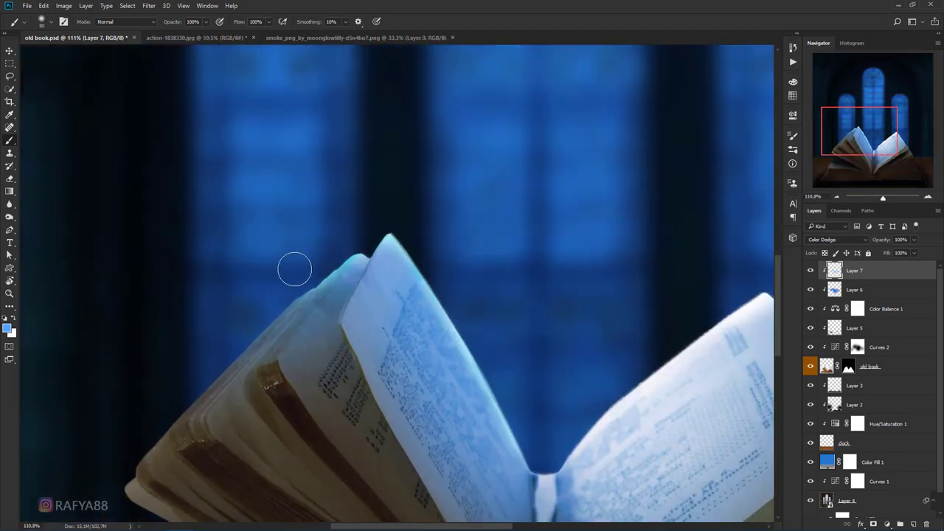
pyautogui.scroll(1, 300, 273)
pyautogui.moveTo(285, 288)
pyautogui.mouseDown()
pyautogui.moveTo(295, 274)
pyautogui.moveTo(252, 309)
pyautogui.mouseUp()
pyautogui.hotkey('ctrl', 'z')
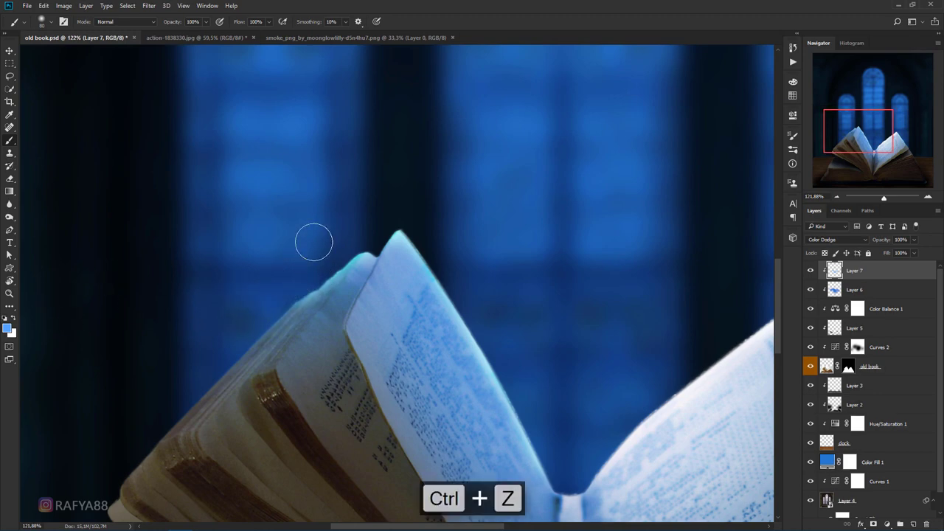
pyautogui.scroll(-5, 313, 242)
pyautogui.scroll(1, 255, 256)
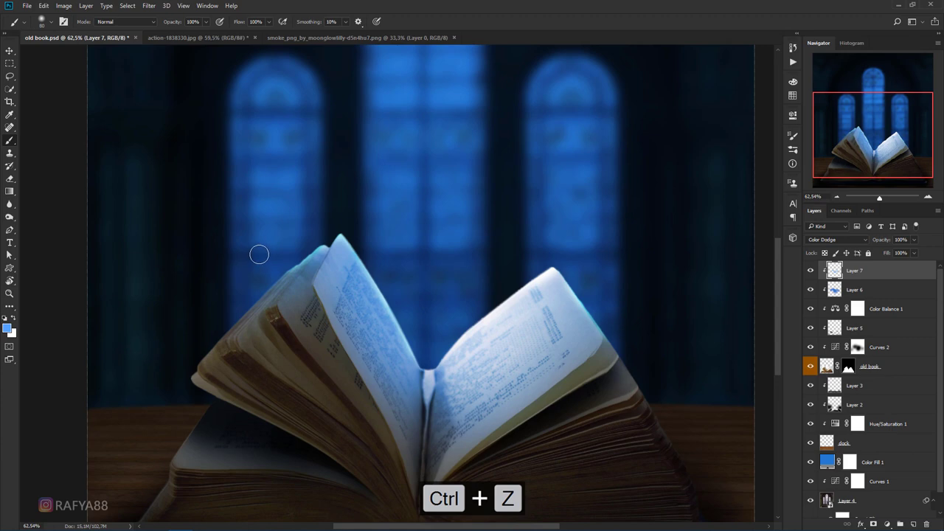
pyautogui.scroll(-1, 322, 253)
pyautogui.scroll(-1, 331, 255)
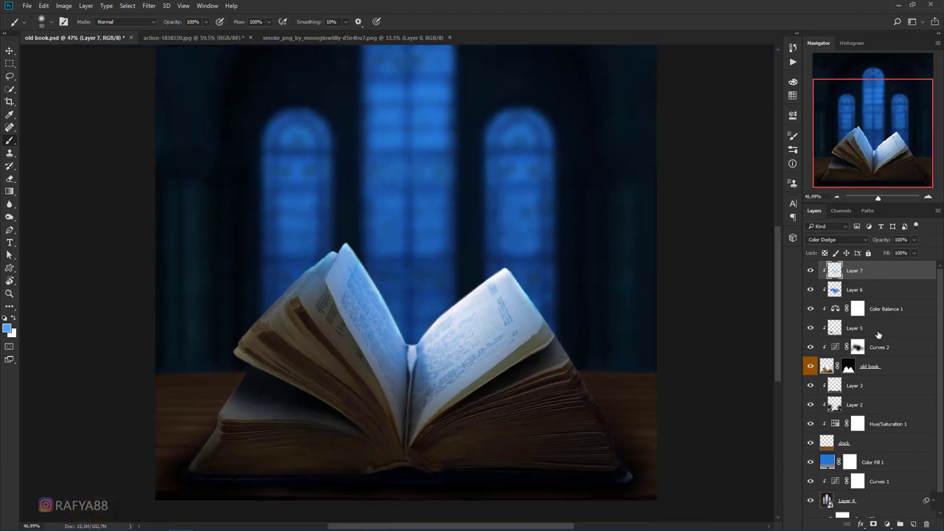
pyautogui.click(915, 524)
# Clip Layer 8, fill it with 50% gray, and set it to Overlay.
pyautogui.rightClick(890, 272)
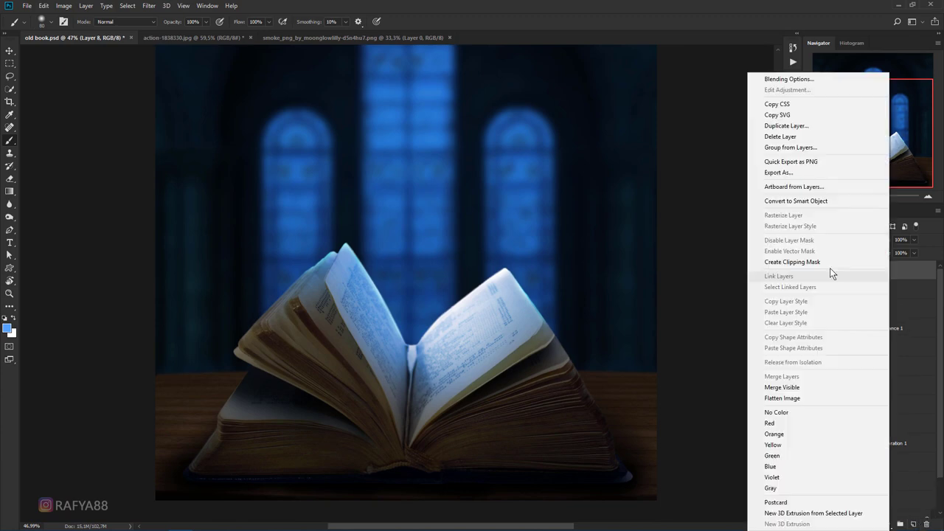
pyautogui.click(793, 263)
pyautogui.hotkey('shift', 'F5')
pyautogui.click(640, 189)
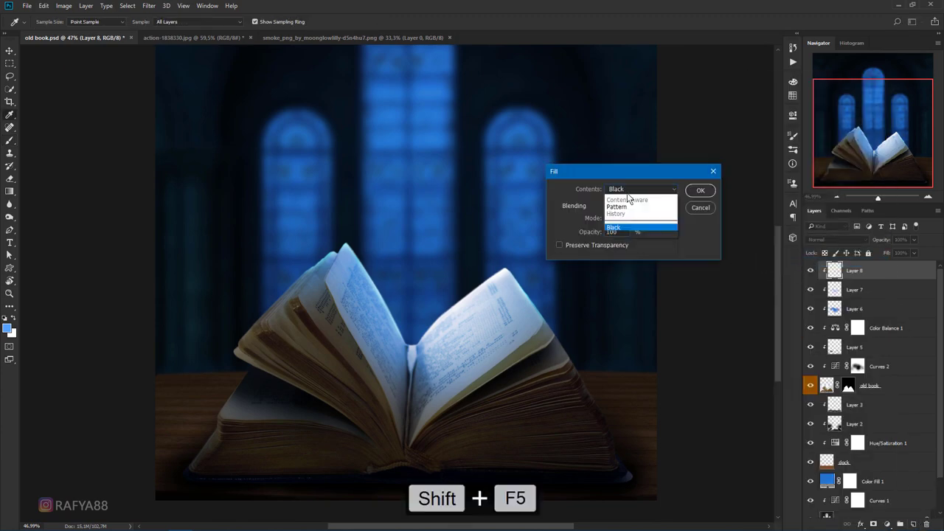
pyautogui.click(647, 261)
pyautogui.click(700, 190)
pyautogui.press('b')
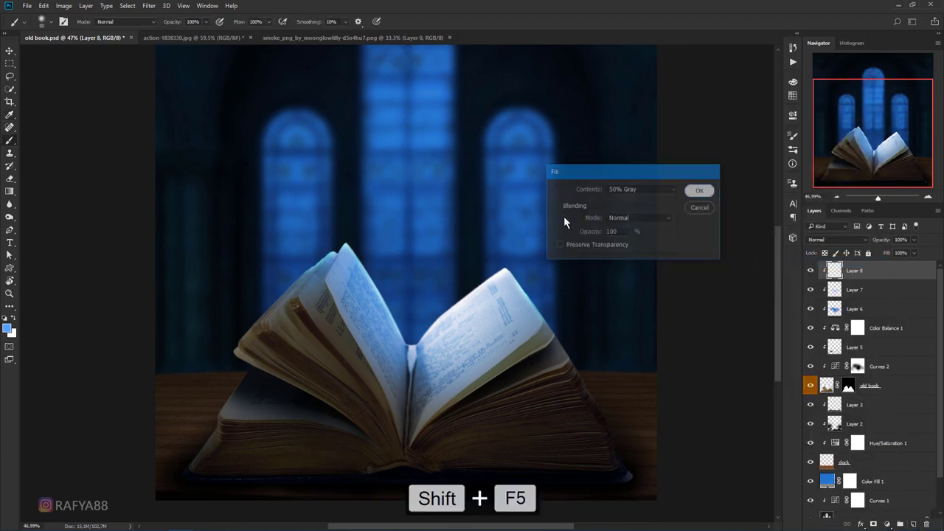
pyautogui.click(848, 240)
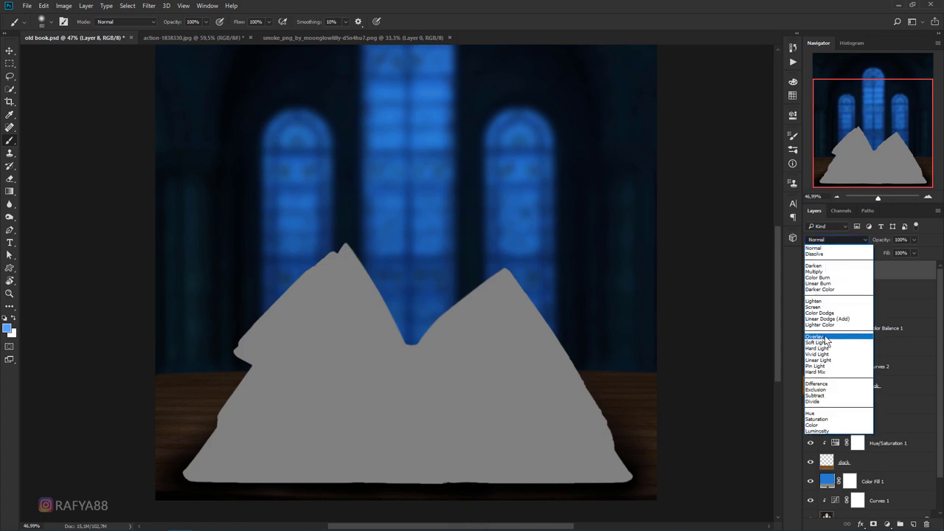
pyautogui.click(823, 340)
# Dodge the left and right page top edges at Midtones, 44% exposure.
pyautogui.rightClick(9, 221)
pyautogui.click(43, 221)
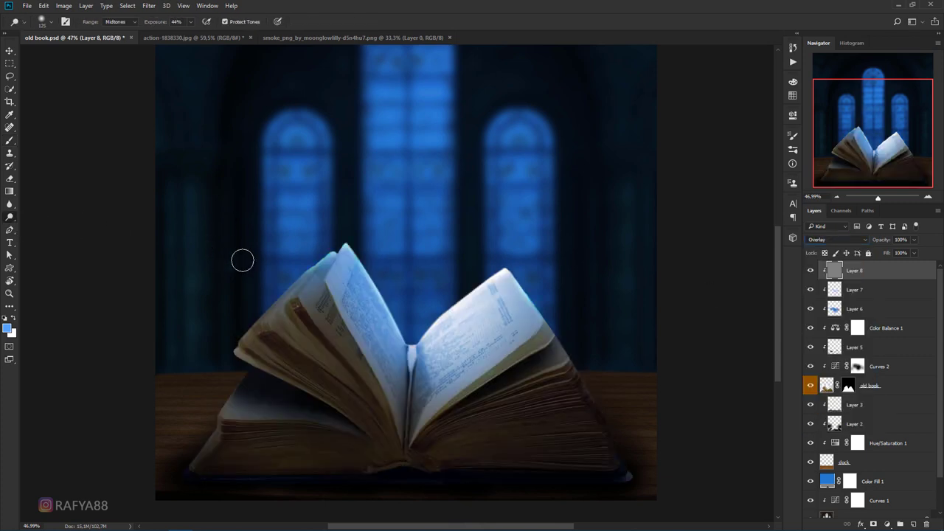
pyautogui.scroll(3, 251, 266)
pyautogui.moveTo(293, 308); pyautogui.dragTo(274, 331)
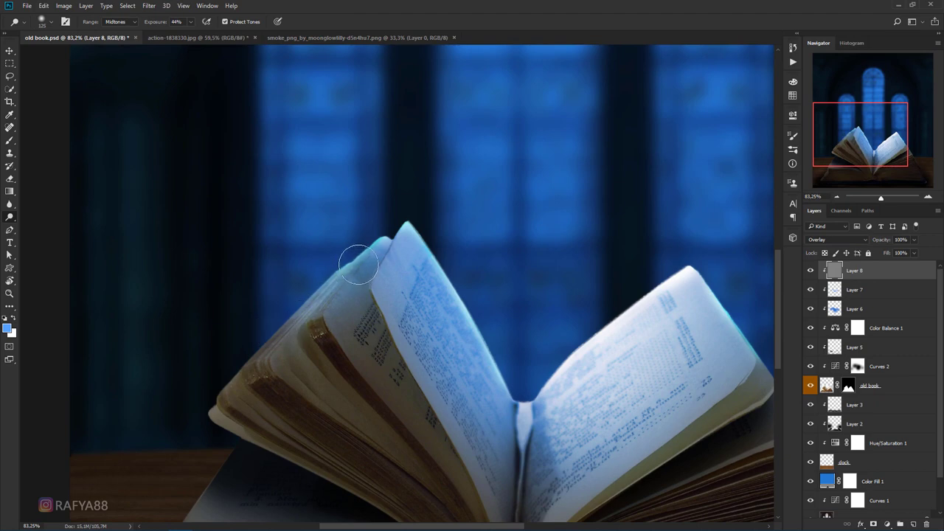
pyautogui.moveTo(402, 239)
pyautogui.mouseDown()
pyautogui.moveTo(368, 253)
pyautogui.moveTo(295, 312)
pyautogui.moveTo(258, 350)
pyautogui.moveTo(259, 378)
pyautogui.moveTo(348, 259)
pyautogui.mouseUp()
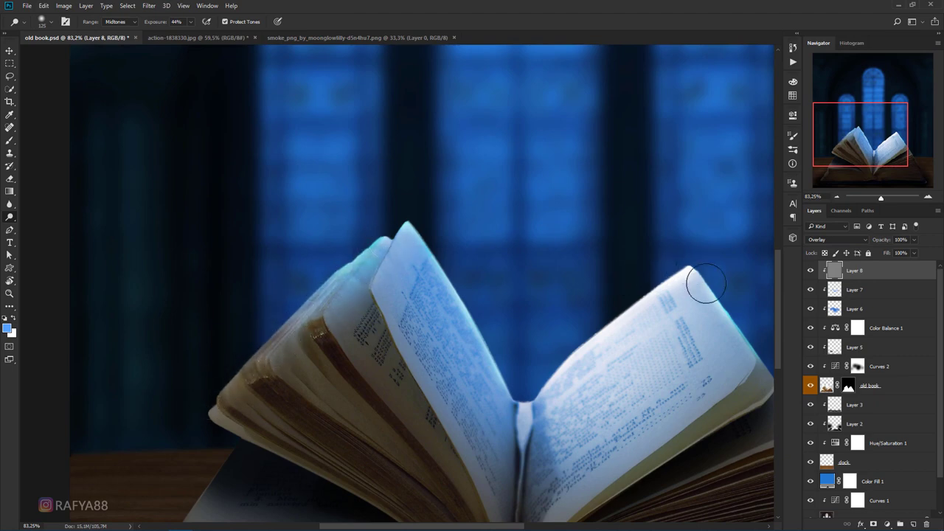
pyautogui.moveTo(706, 284); pyautogui.dragTo(607, 310)
pyautogui.press(']')
pyautogui.press(']')
pyautogui.press(']')
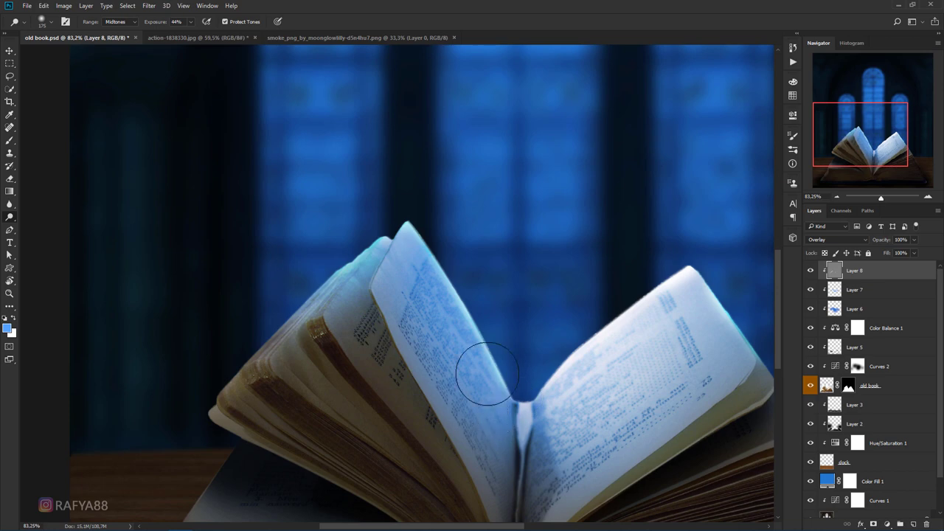
pyautogui.moveTo(483, 368); pyautogui.dragTo(430, 241)
# Lighten the right page edges and lower left page block, then zoom out to the whole scene.
pyautogui.scroll(-3, 463, 251)
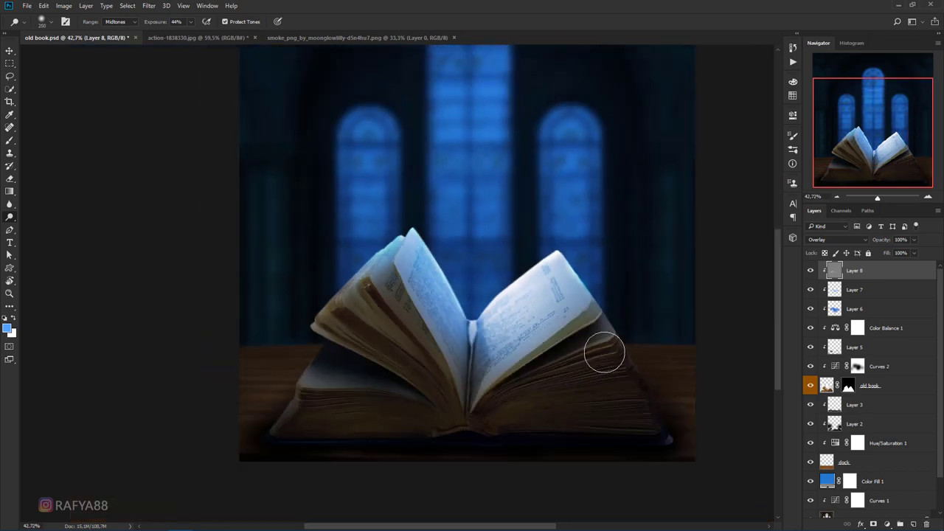
pyautogui.moveTo(604, 354); pyautogui.dragTo(563, 386)
pyautogui.press(']')
pyautogui.moveTo(348, 415)
pyautogui.mouseDown()
pyautogui.moveTo(337, 425)
pyautogui.moveTo(407, 411)
pyautogui.moveTo(295, 350)
pyautogui.moveTo(391, 328)
pyautogui.mouseUp()
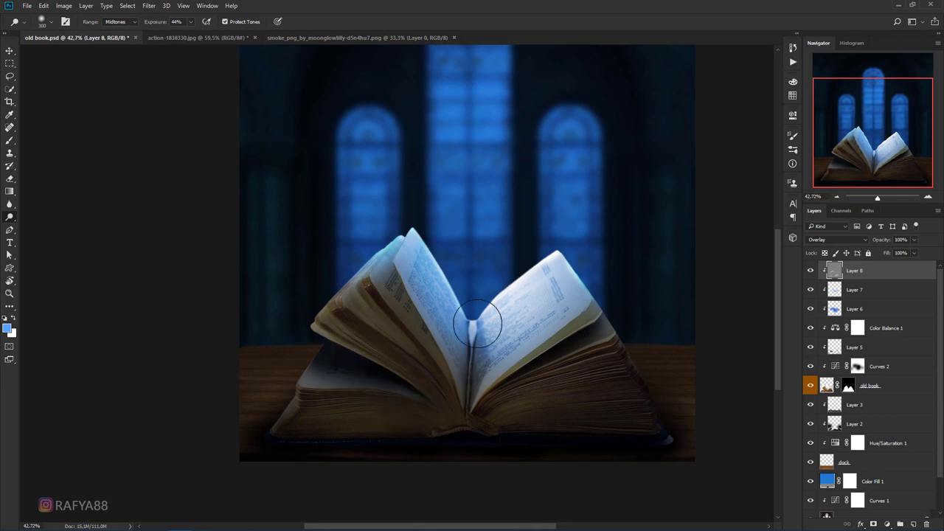
pyautogui.hotkey('ctrl', 'z')
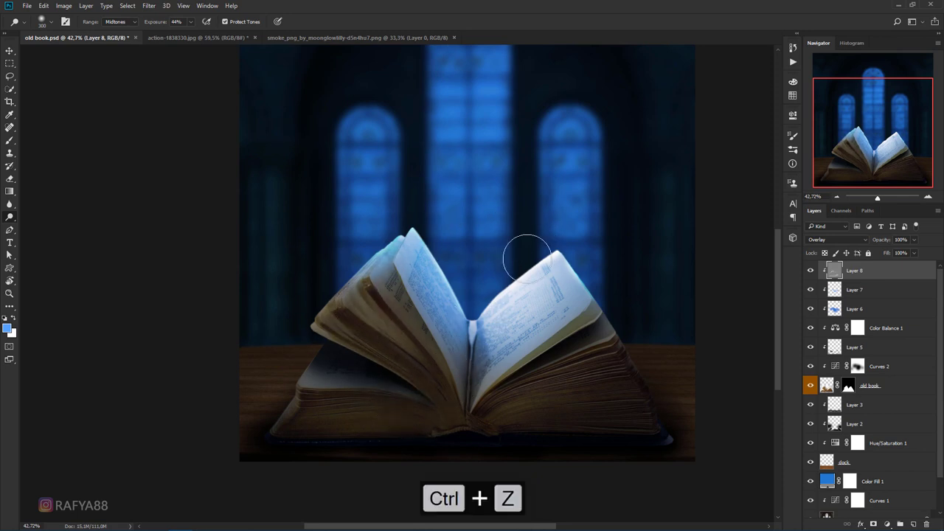
pyautogui.scroll(-1, 527, 253)
pyautogui.scroll(-1, 497, 264)
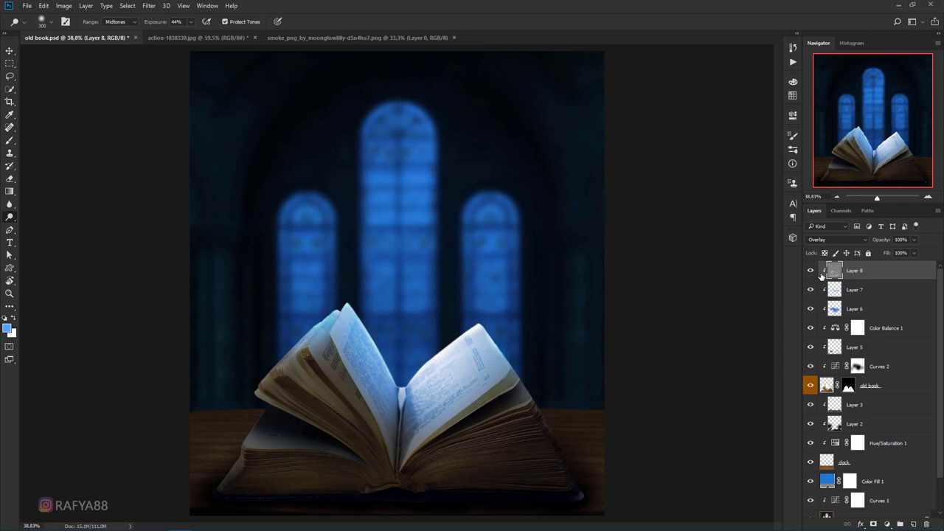
pyautogui.scroll(-1, 546, 259)
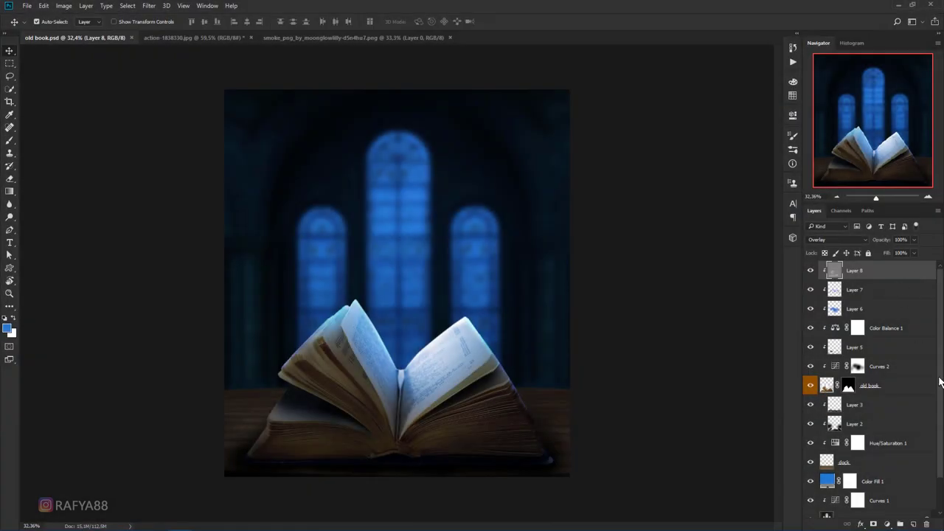
# Add Layer 9 with a large soft light-blue glow over the central window in Overlay.
pyautogui.click(914, 524)
pyautogui.scroll(1, 314, 237)
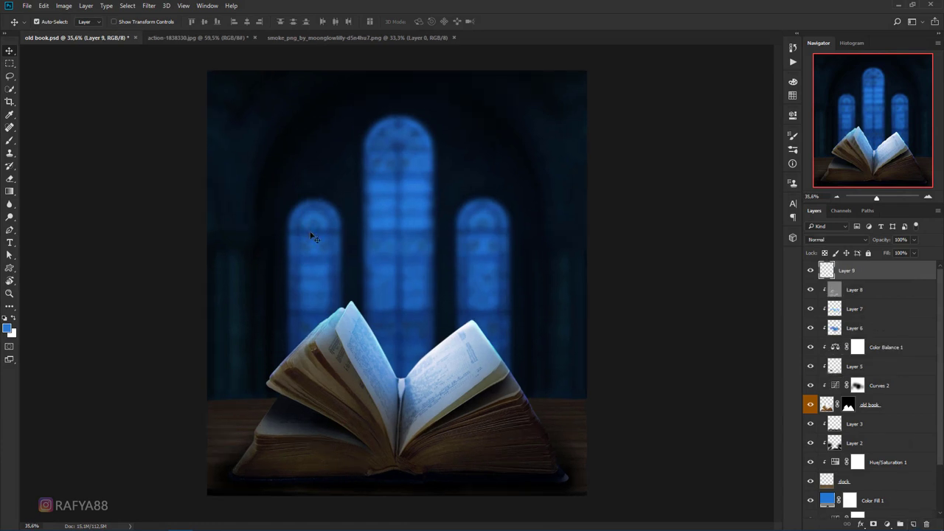
pyautogui.click(9, 143)
pyautogui.click(45, 141)
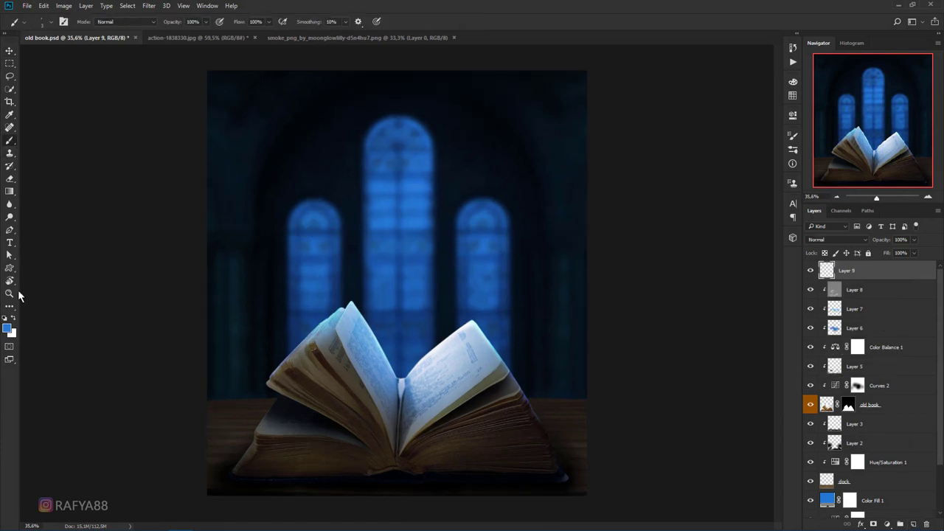
pyautogui.click(8, 329)
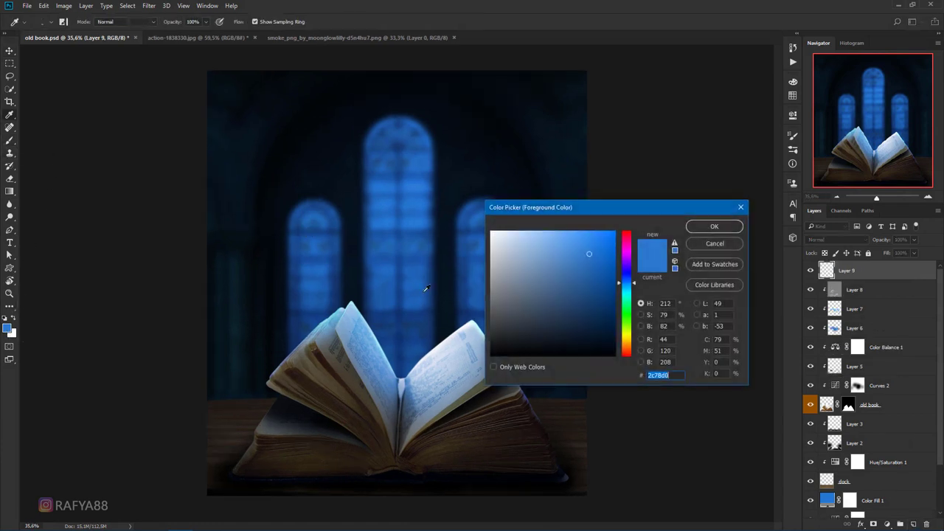
pyautogui.moveTo(593, 233); pyautogui.dragTo(570, 237)
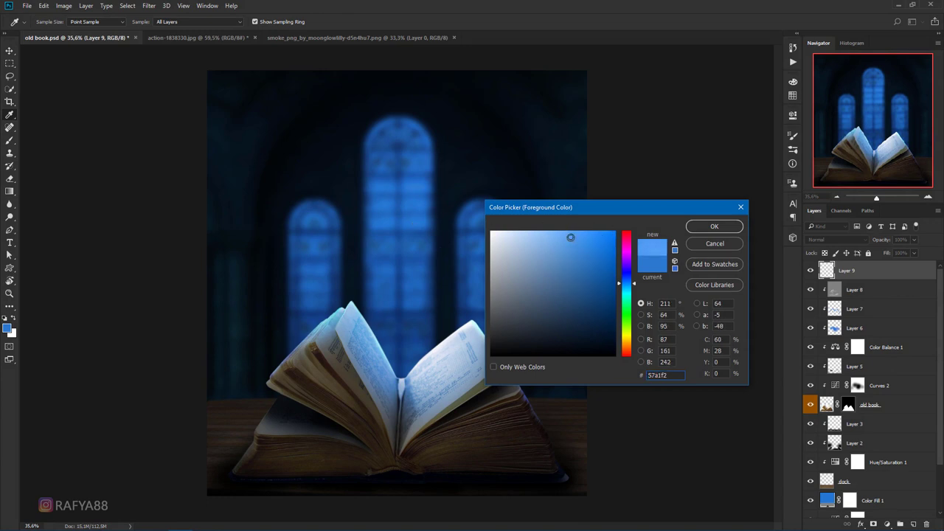
pyautogui.click(702, 231)
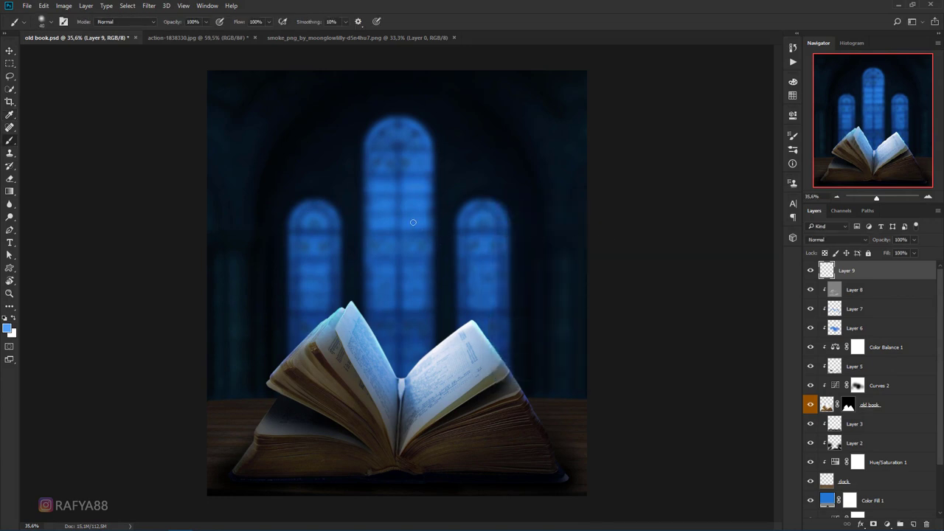
pyautogui.press(']')
pyautogui.press(']')
pyautogui.press(']')
pyautogui.press(']')
pyautogui.press(']')
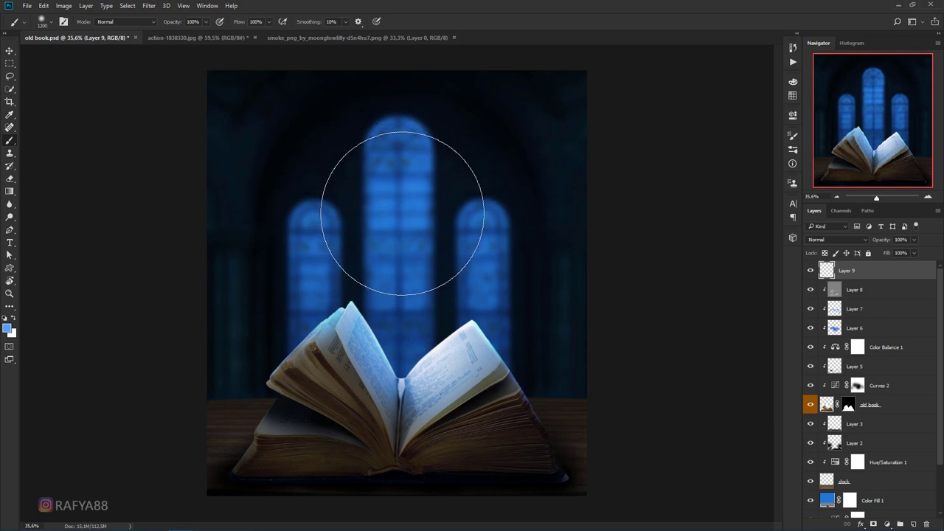
pyautogui.press('[')
pyautogui.press('[')
pyautogui.press('[')
pyautogui.moveTo(404, 207)
pyautogui.mouseDown()
pyautogui.moveTo(402, 224)
pyautogui.moveTo(385, 219)
pyautogui.mouseUp()
pyautogui.click(855, 240)
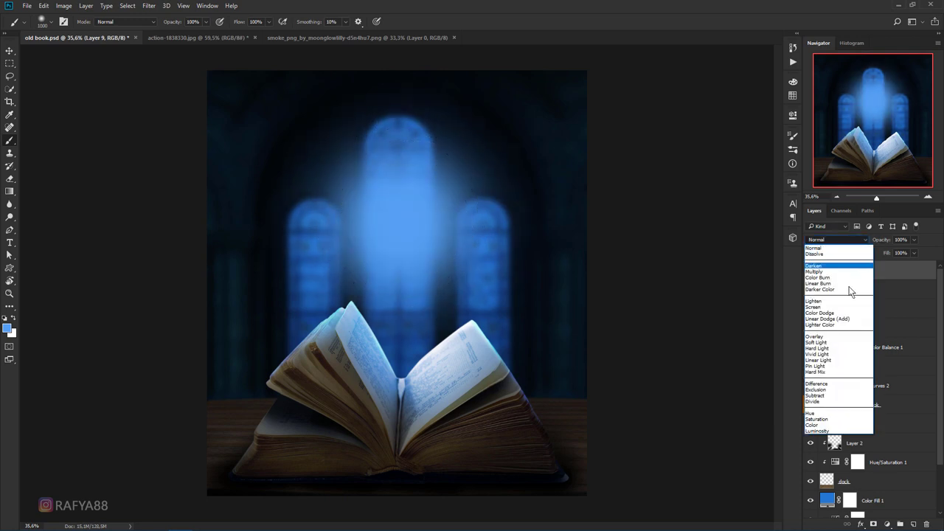
pyautogui.click(856, 341)
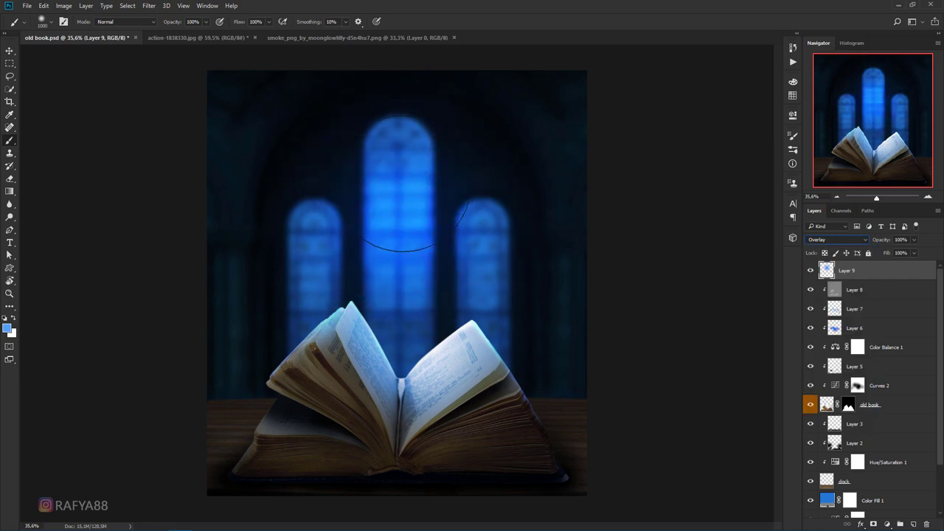
pyautogui.click(402, 183)
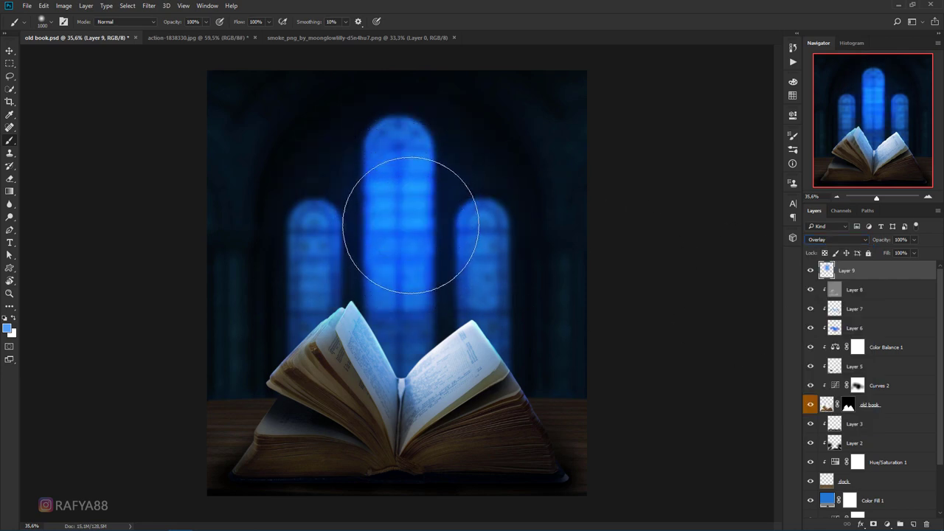
# Add Layer 10 with another light-blue glow on the central window, set to Overlay.
pyautogui.click(913, 524)
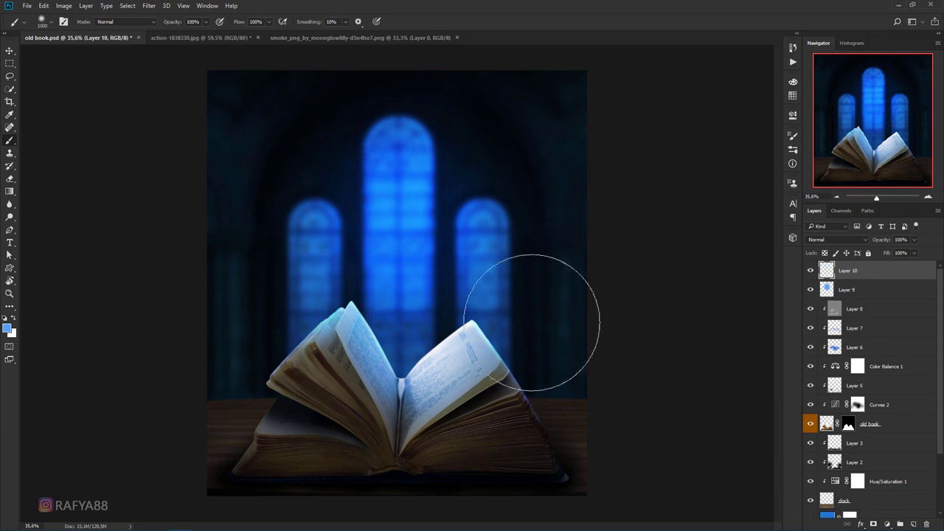
pyautogui.click(9, 329)
pyautogui.click(714, 226)
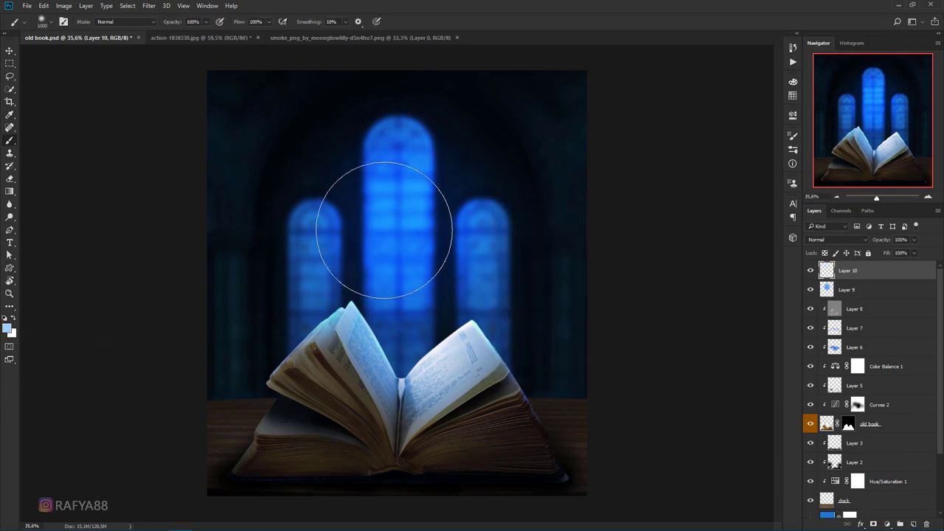
pyautogui.click(398, 229)
pyautogui.click(823, 241)
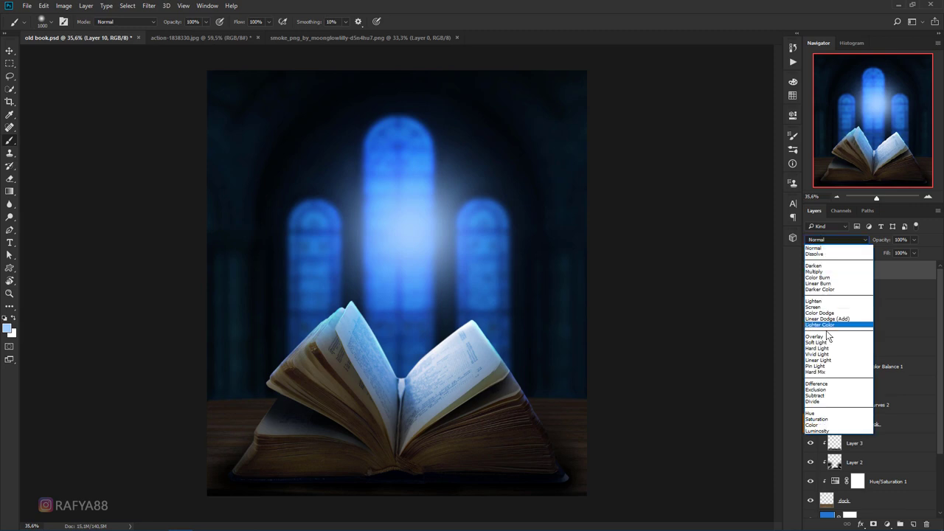
pyautogui.click(824, 336)
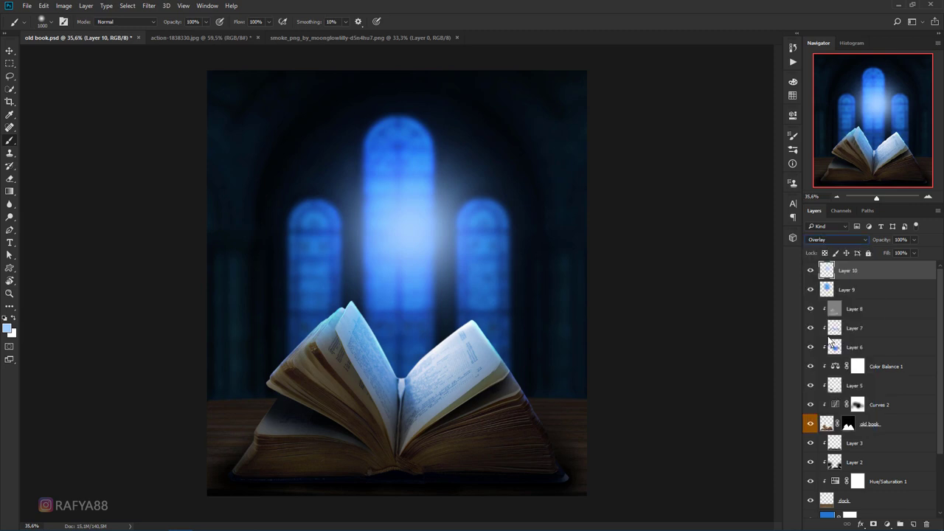
pyautogui.click(809, 273)
pyautogui.click(809, 272)
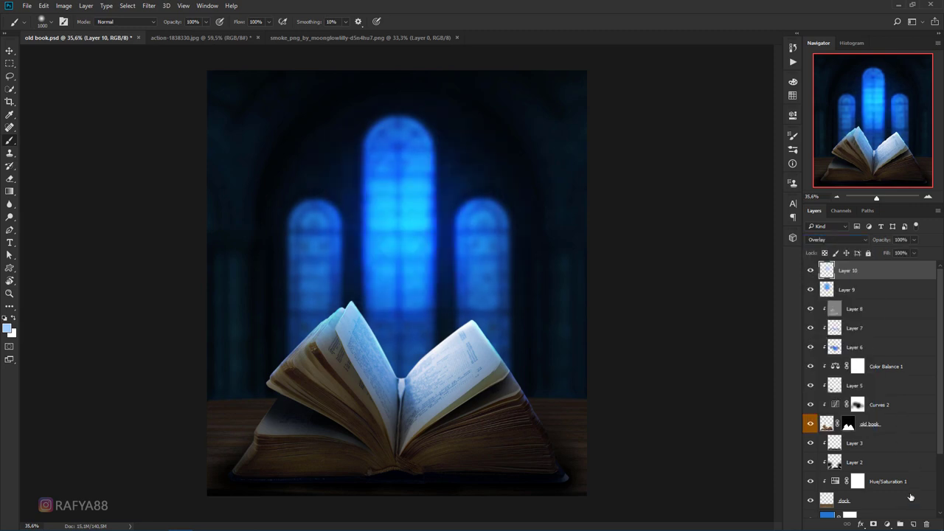
# Add Layer 11 with a bright glow in Screen mode at 53% opacity.
pyautogui.click(914, 523)
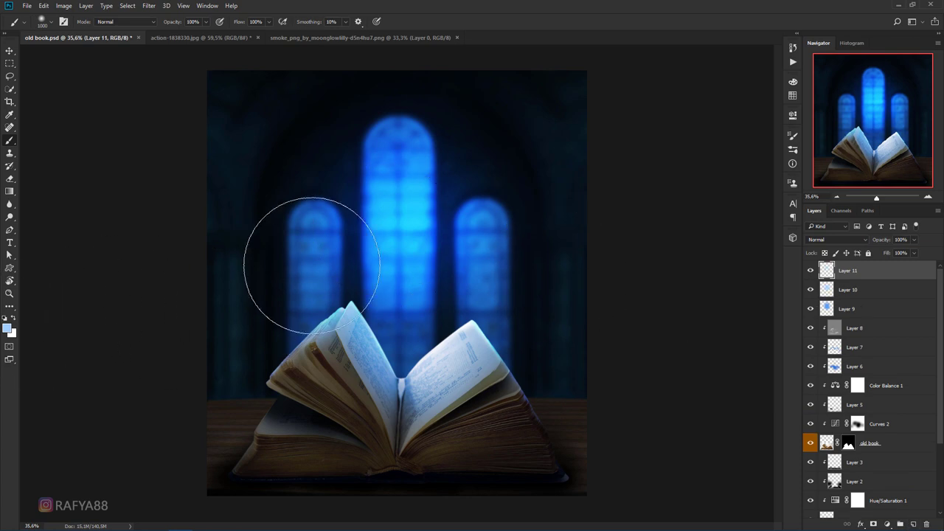
pyautogui.click(395, 217)
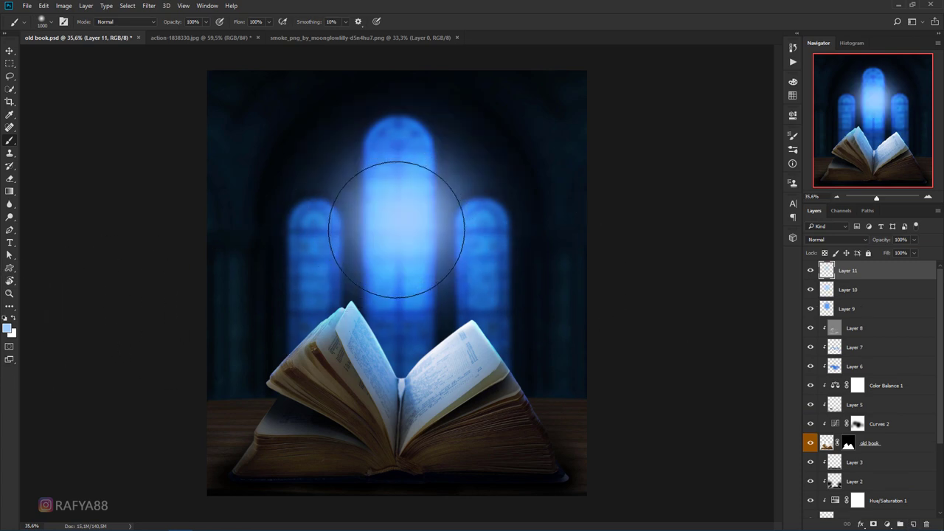
pyautogui.click(400, 214)
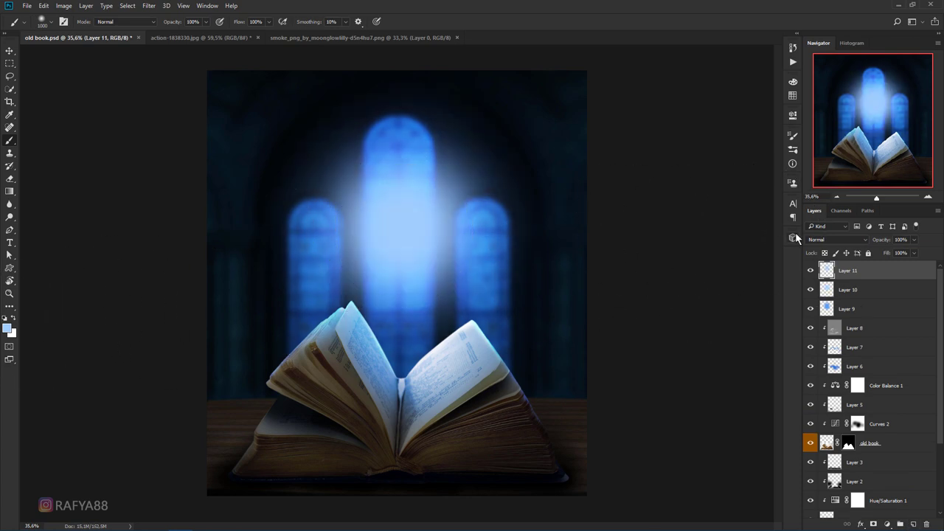
pyautogui.click(820, 240)
pyautogui.click(835, 309)
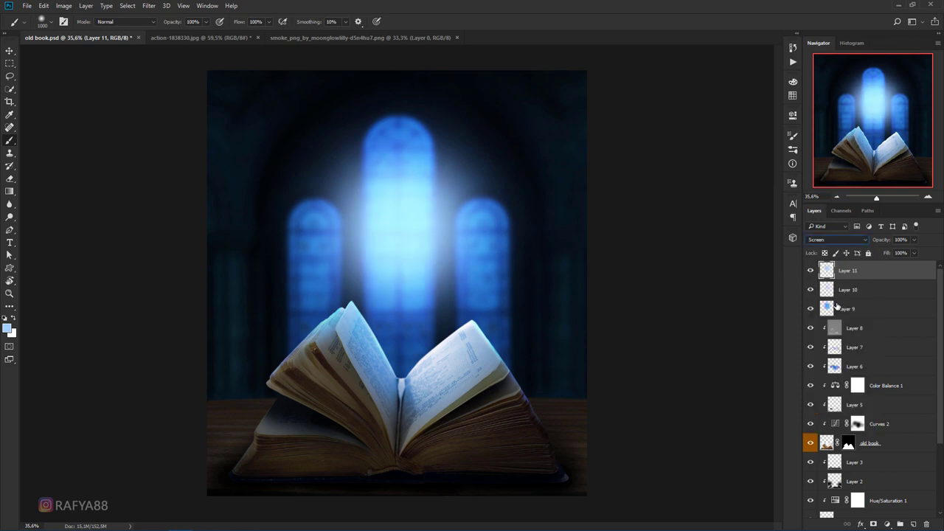
pyautogui.moveTo(876, 244); pyautogui.dragTo(856, 240)
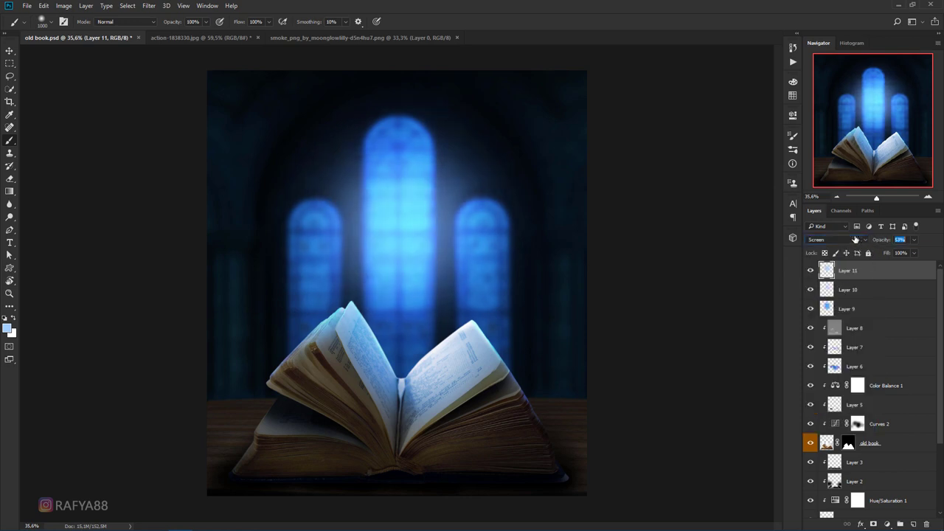
# Toggle Layers 11, 10 and 9 on and off to compare the window glow.
pyautogui.click(813, 271)
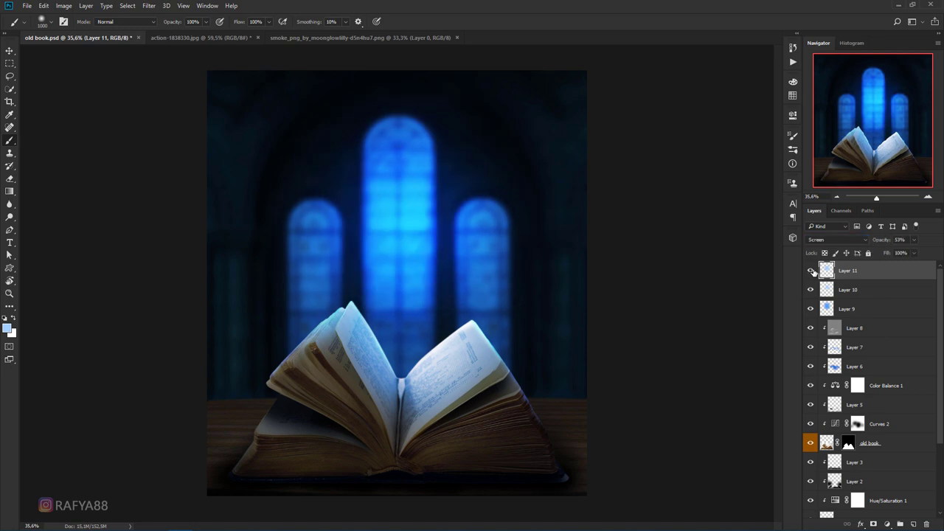
pyautogui.click(811, 290)
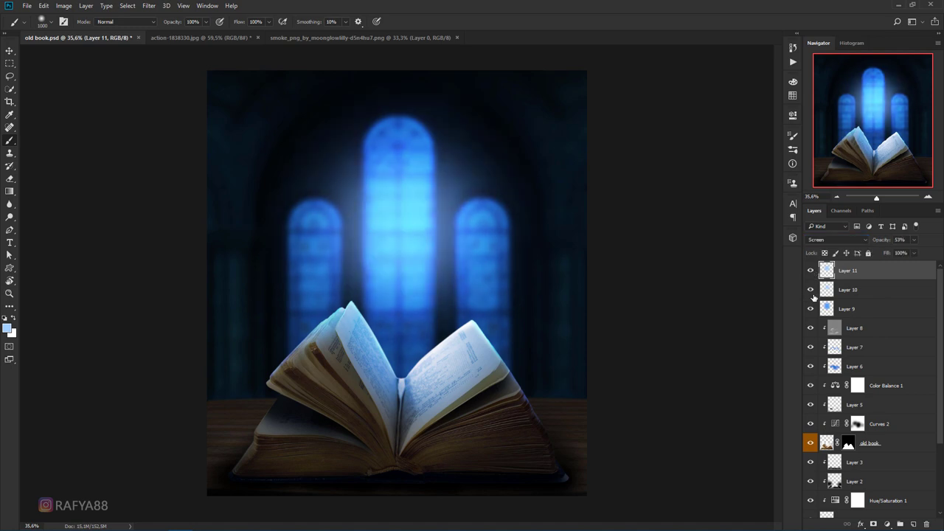
pyautogui.click(811, 308)
pyautogui.scroll(-3, 565, 204)
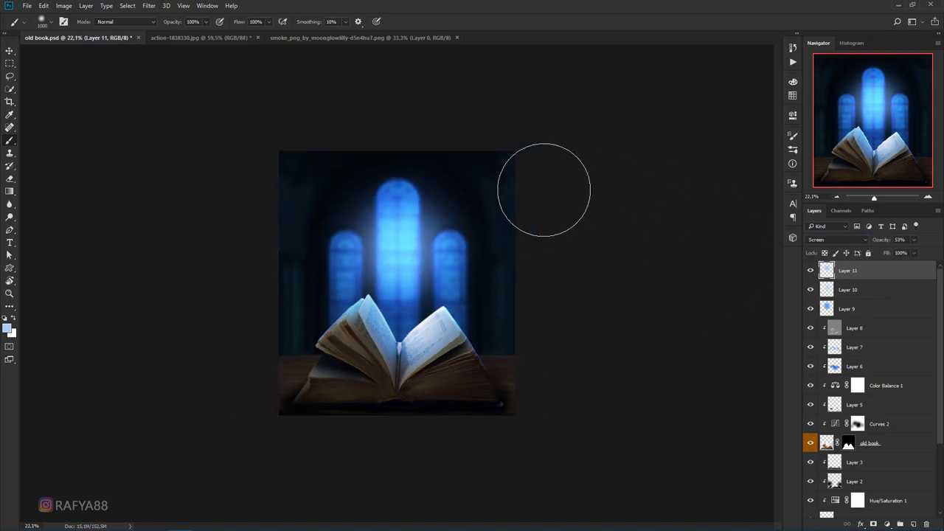
pyautogui.scroll(3, 480, 182)
pyautogui.scroll(2, 453, 147)
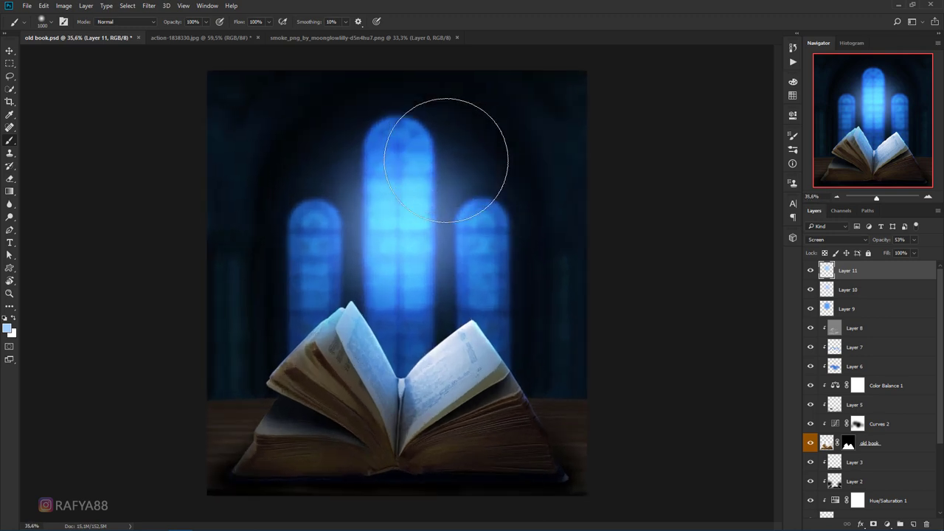
pyautogui.scroll(-1, 459, 155)
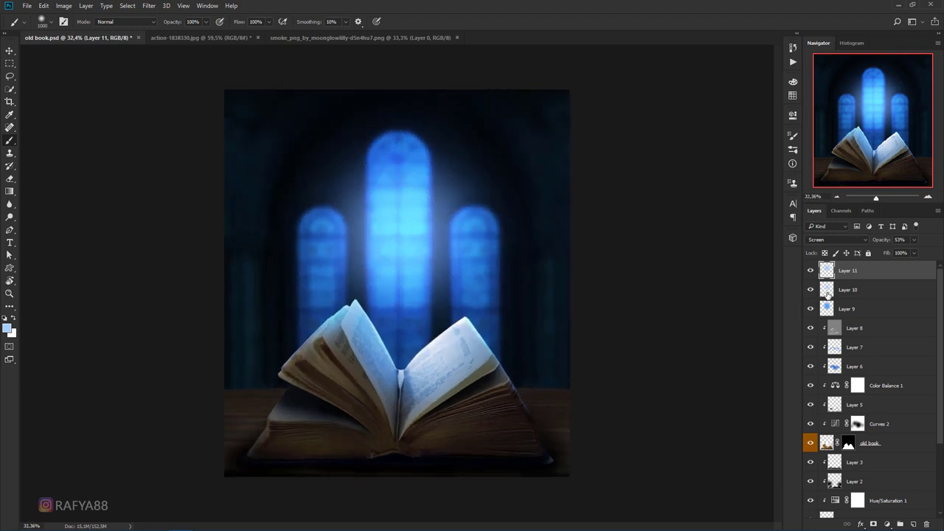
pyautogui.click(10, 50)
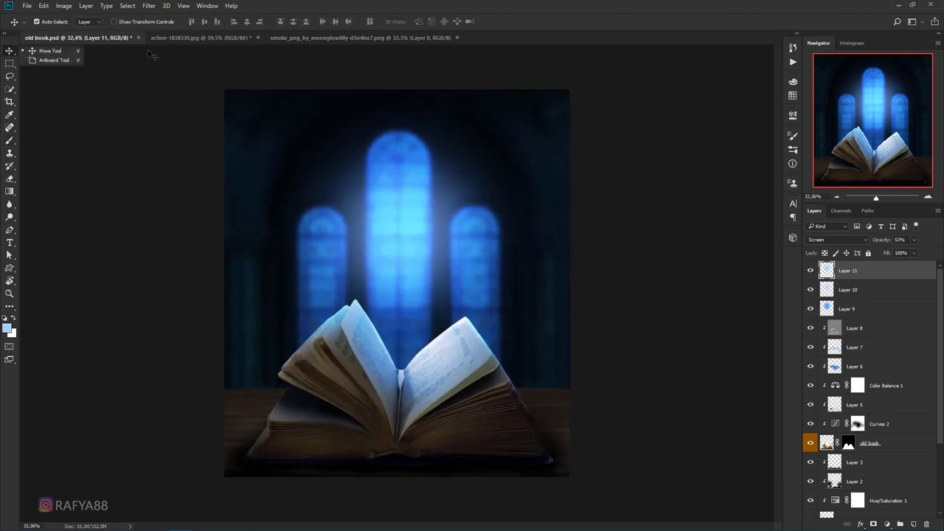
# In the action-1838330.jpg photo, quick-select the falling man's legs, boots and torso.
pyautogui.click(165, 38)
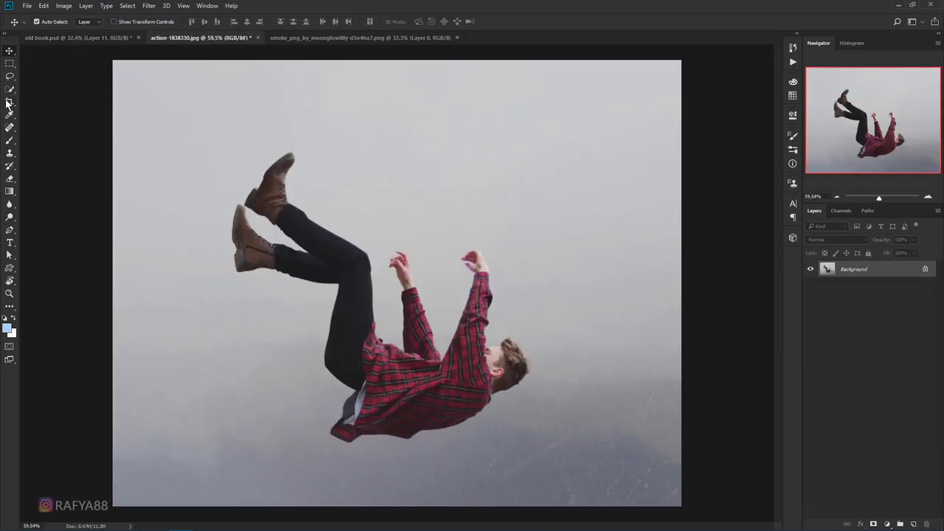
pyautogui.click(8, 92)
pyautogui.click(59, 89)
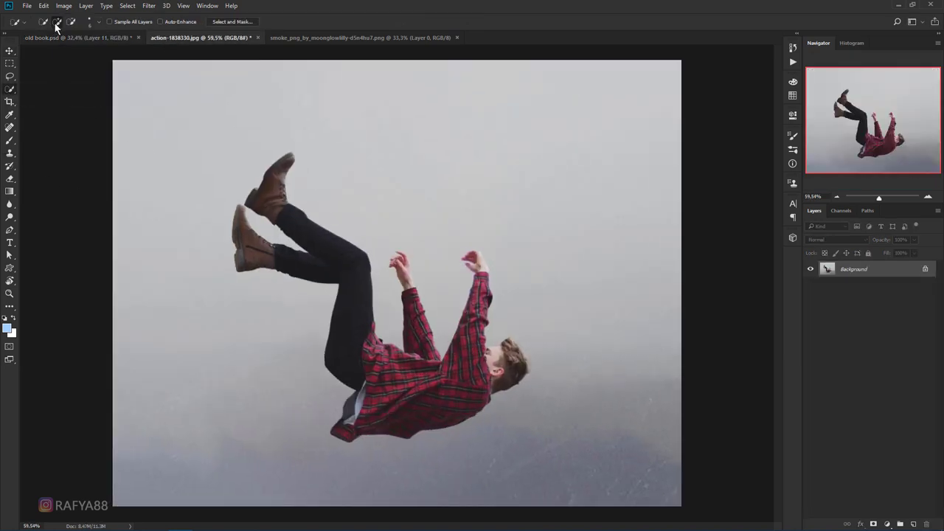
pyautogui.moveTo(281, 220)
pyautogui.mouseDown()
pyautogui.moveTo(462, 382)
pyautogui.moveTo(408, 301)
pyautogui.moveTo(400, 262)
pyautogui.mouseUp()
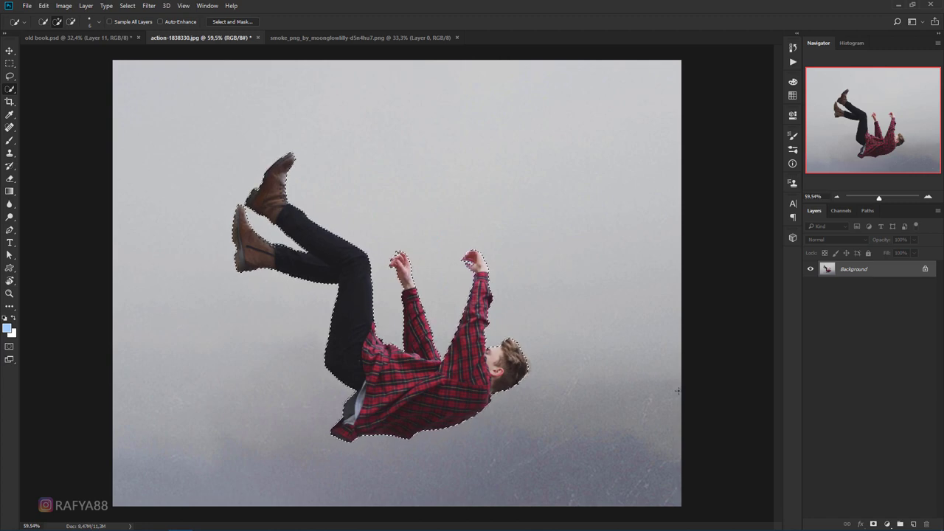
# Mask out the grey backdrop around the man and drag him onto the old book document.
pyautogui.click(873, 524)
pyautogui.hotkey('ctrl', '-')
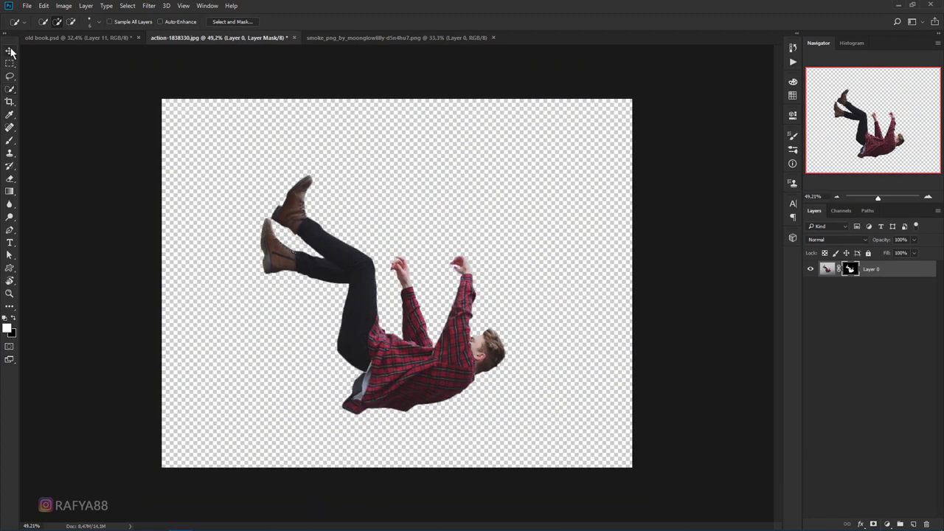
pyautogui.click(10, 52)
pyautogui.moveTo(309, 196)
pyautogui.mouseDown()
pyautogui.moveTo(98, 30)
pyautogui.moveTo(262, 161)
pyautogui.mouseUp()
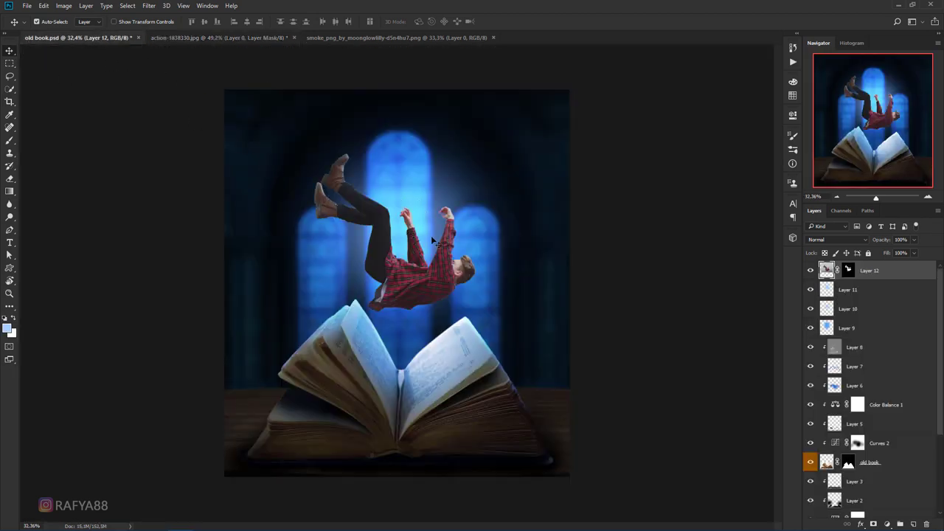
# Flip the man horizontally, scale him to about 54% and place him above the book.
pyautogui.moveTo(411, 228); pyautogui.dragTo(434, 244)
pyautogui.hotkey('ctrl', 't')
pyautogui.rightClick(432, 245)
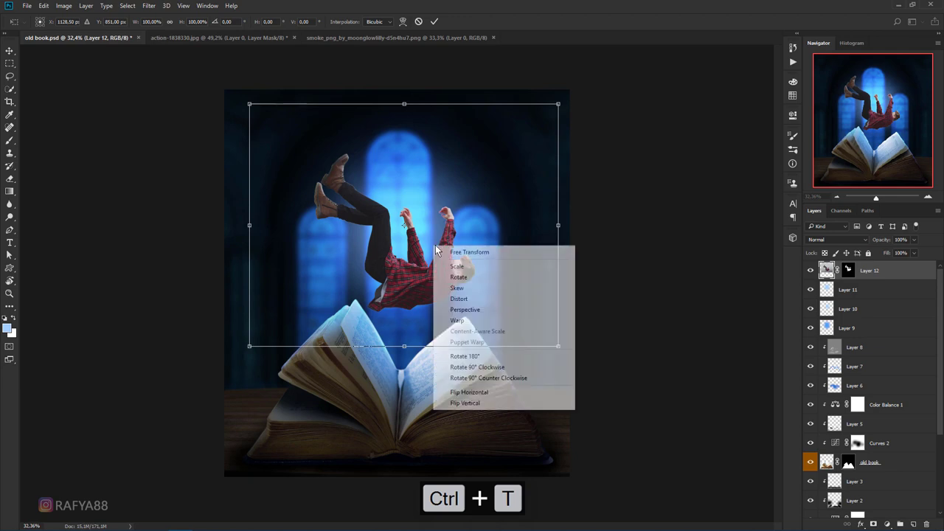
pyautogui.click(495, 395)
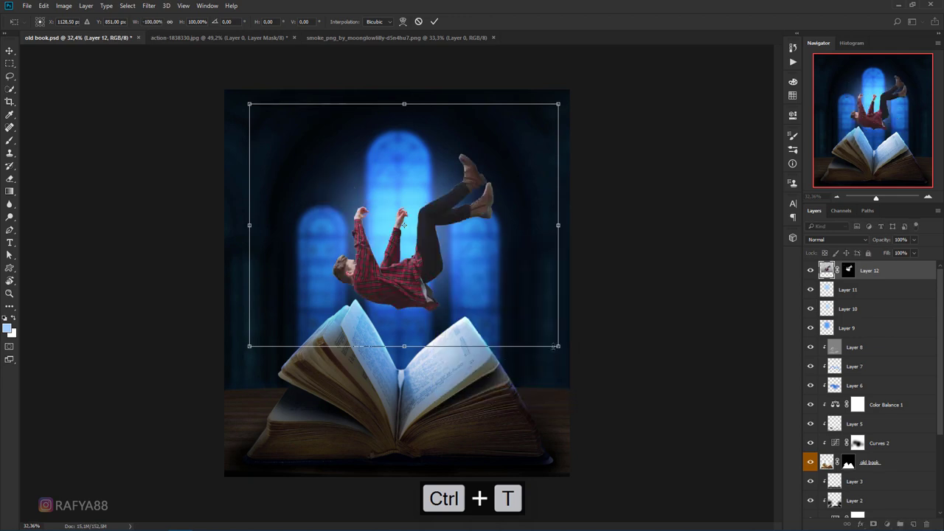
pyautogui.moveTo(553, 346); pyautogui.dragTo(479, 293)
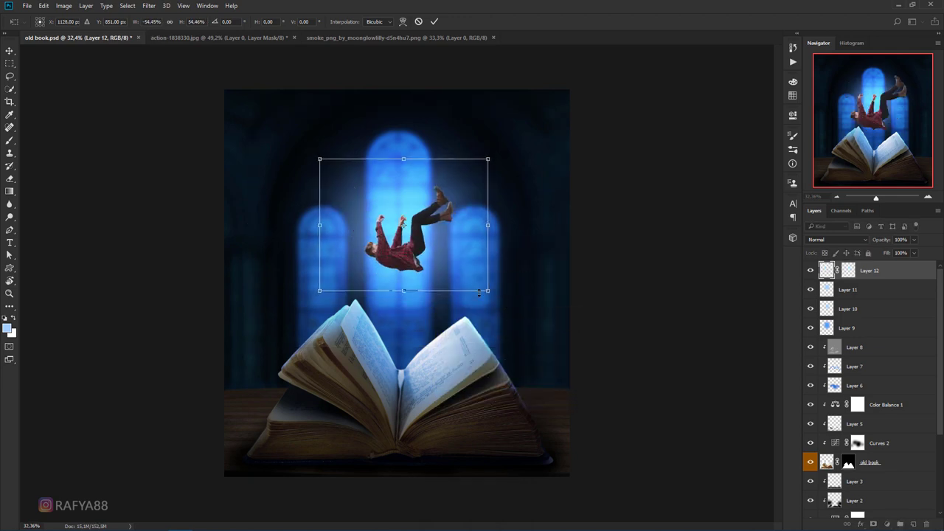
pyautogui.moveTo(466, 253); pyautogui.dragTo(470, 245)
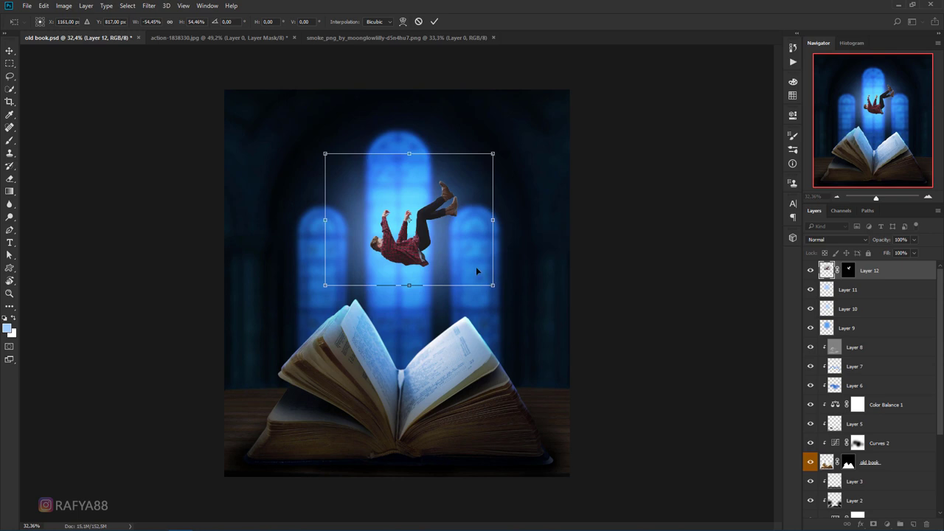
pyautogui.moveTo(475, 259); pyautogui.dragTo(474, 257)
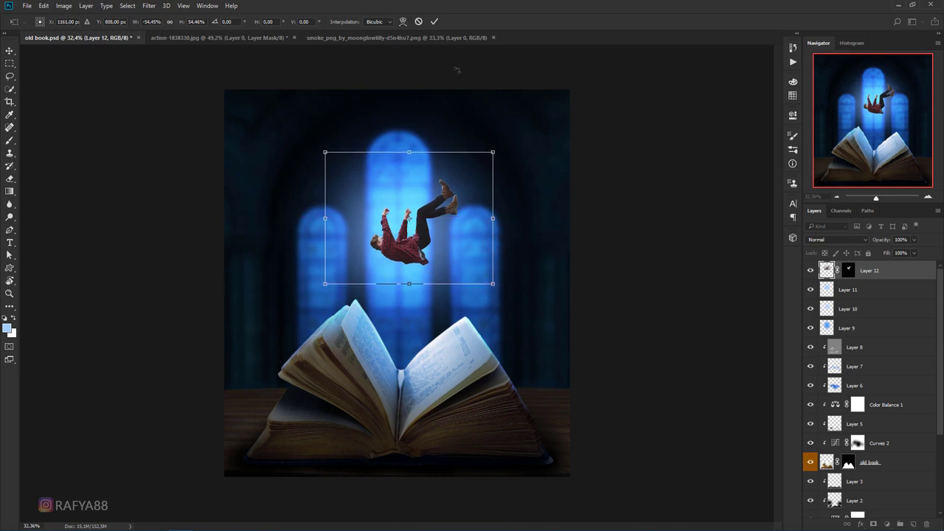
pyautogui.click(436, 22)
pyautogui.scroll(1, 420, 284)
# Name the falling man's layer 'man' and give it a red label.
pyautogui.scroll(1, 419, 233)
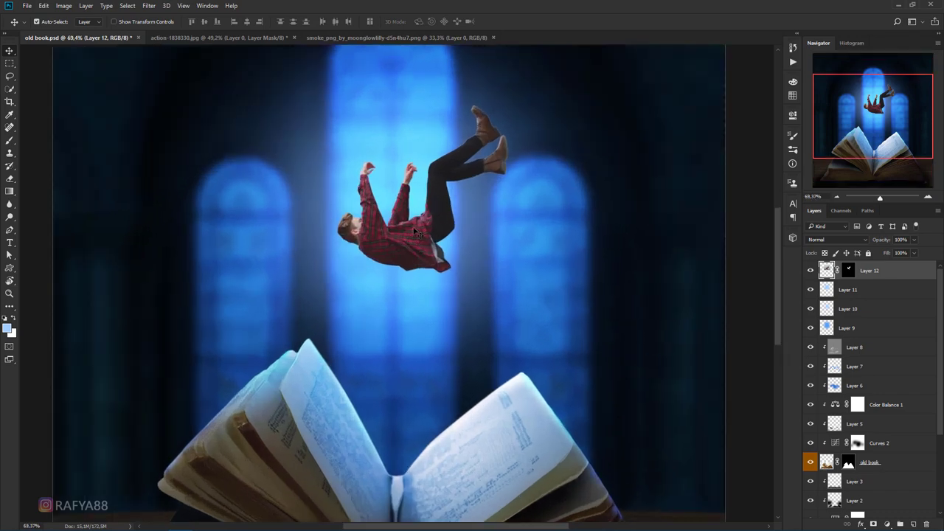
pyautogui.scroll(2, 416, 231)
pyautogui.scroll(-1, 416, 232)
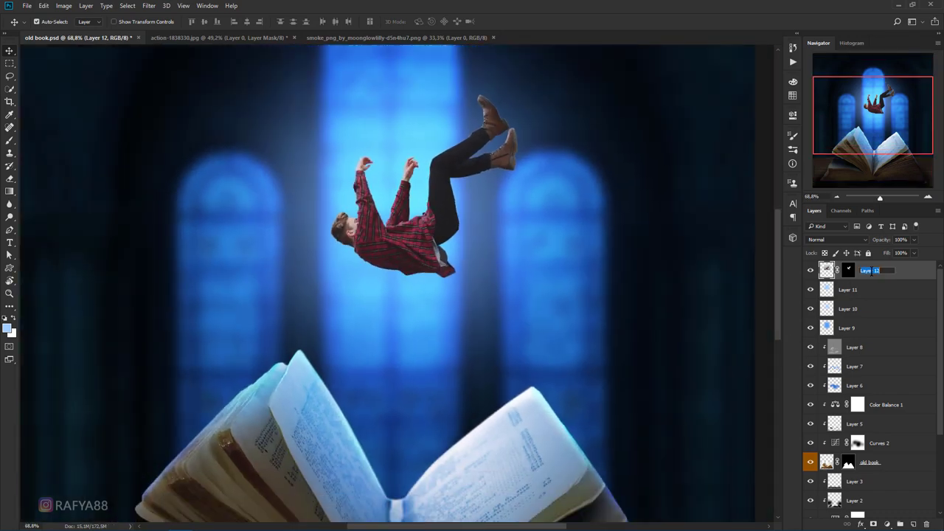
pyautogui.click(874, 273)
pyautogui.write('man')
pyautogui.press('Return')
pyautogui.rightClick(873, 273)
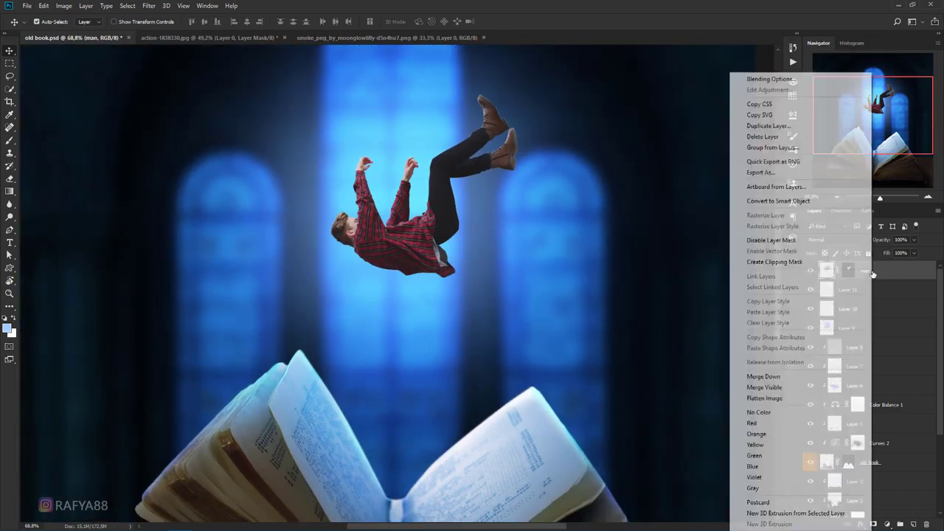
pyautogui.click(771, 423)
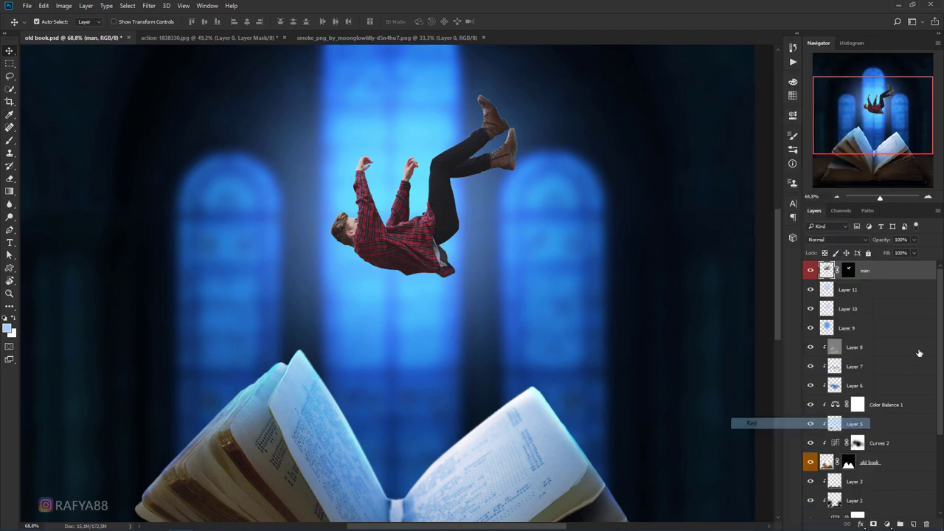
# Group Layers 9, 10 and 11 into Group 1, then reselect the man layer.
pyautogui.scroll(-2, 819, 281)
pyautogui.click(893, 290)
pyautogui.keyDown('shift'); pyautogui.click(881, 328); pyautogui.keyUp('shift')
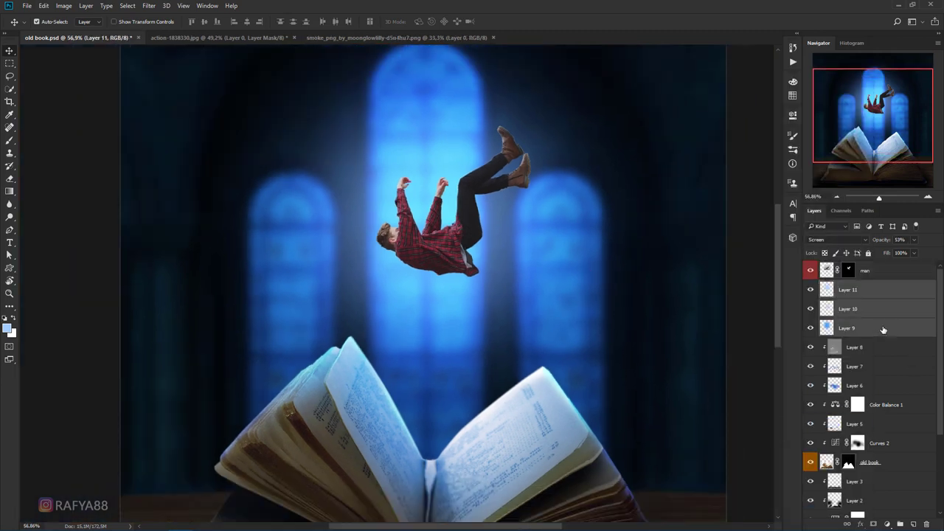
pyautogui.hotkey('ctrl', 'g')
pyautogui.click(861, 273)
pyautogui.scroll(-1, 565, 230)
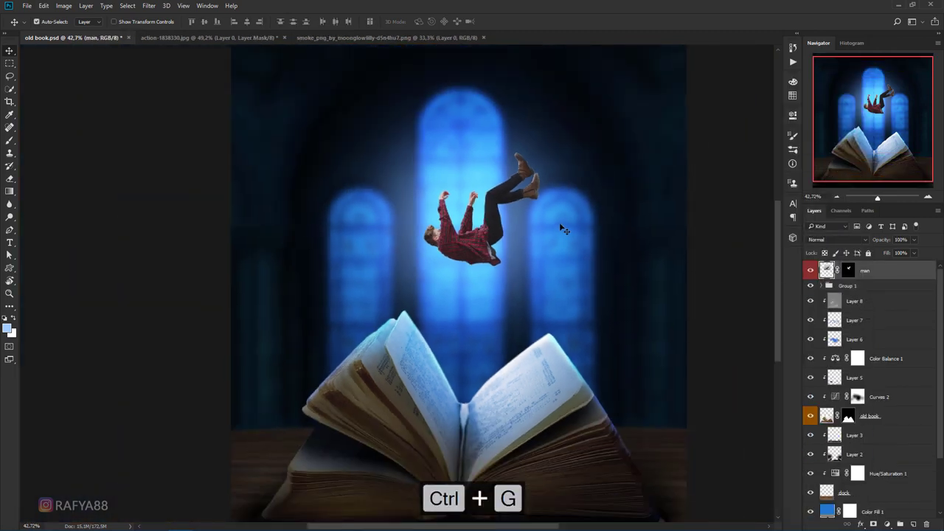
pyautogui.scroll(-1, 549, 191)
pyautogui.scroll(-1, 444, 164)
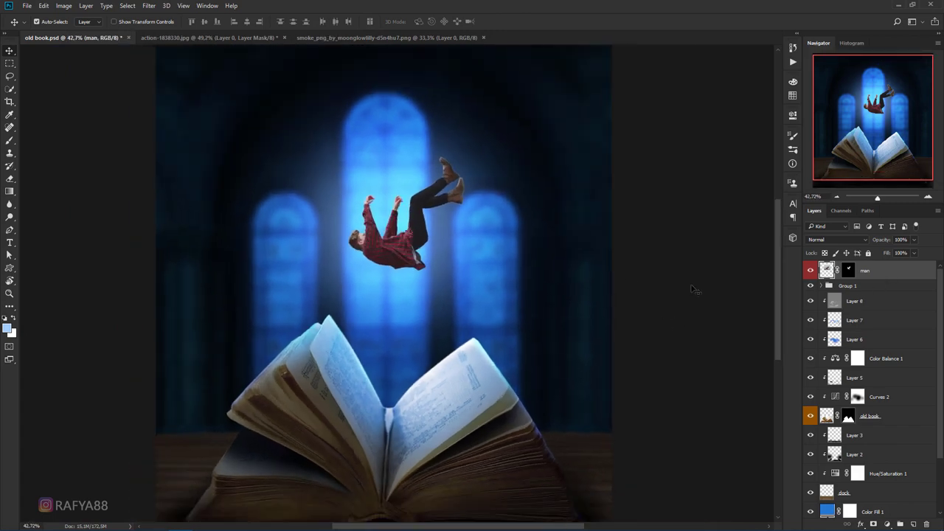
pyautogui.scroll(-2, 441, 240)
pyautogui.scroll(1, 412, 228)
pyautogui.scroll(2, 428, 227)
pyautogui.scroll(1, 473, 227)
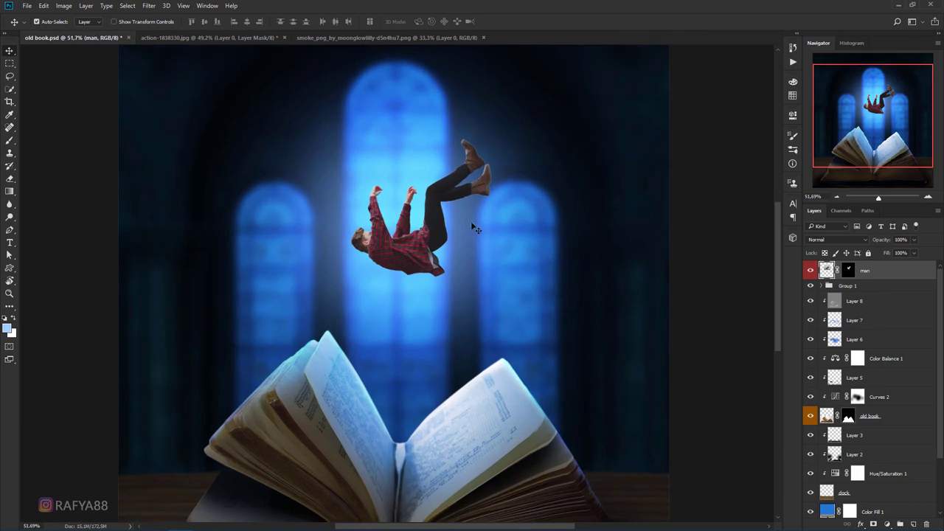
# Add a Color Balance layer clipped to the man with midtones Cyan −14 and Blue +23.
pyautogui.click(888, 523)
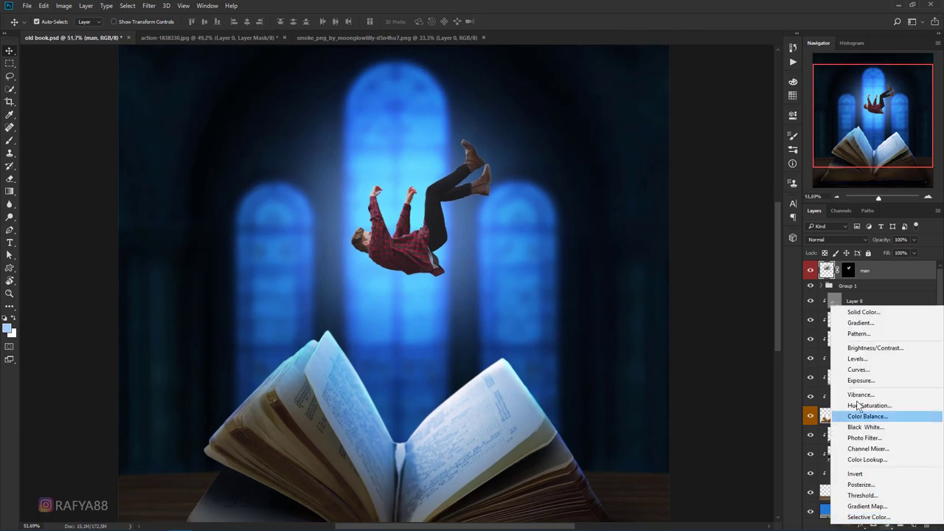
pyautogui.click(899, 417)
pyautogui.click(708, 338)
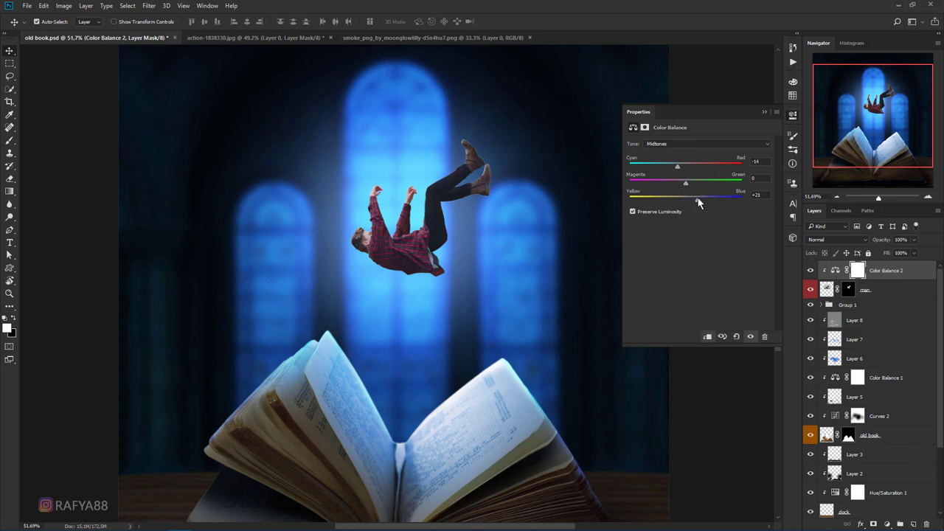
pyautogui.click(765, 113)
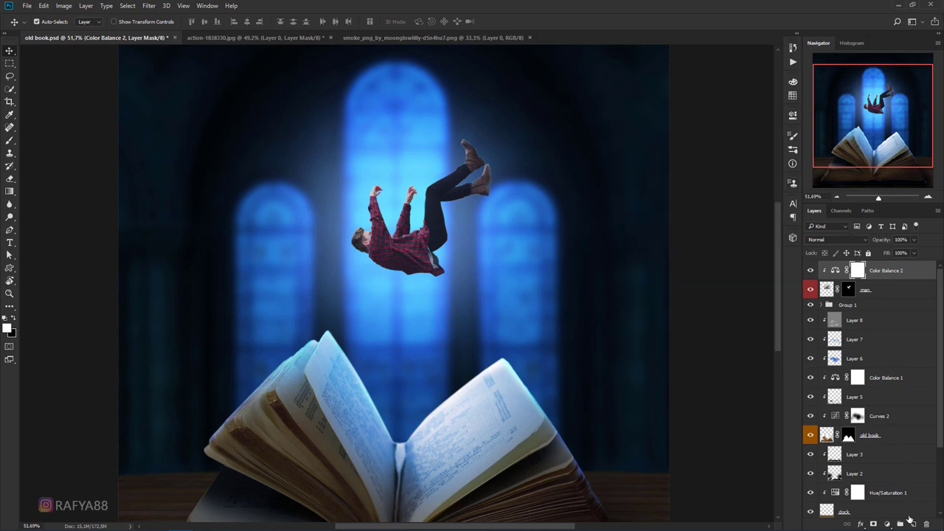
pyautogui.hotkey('ctrl', 'z')
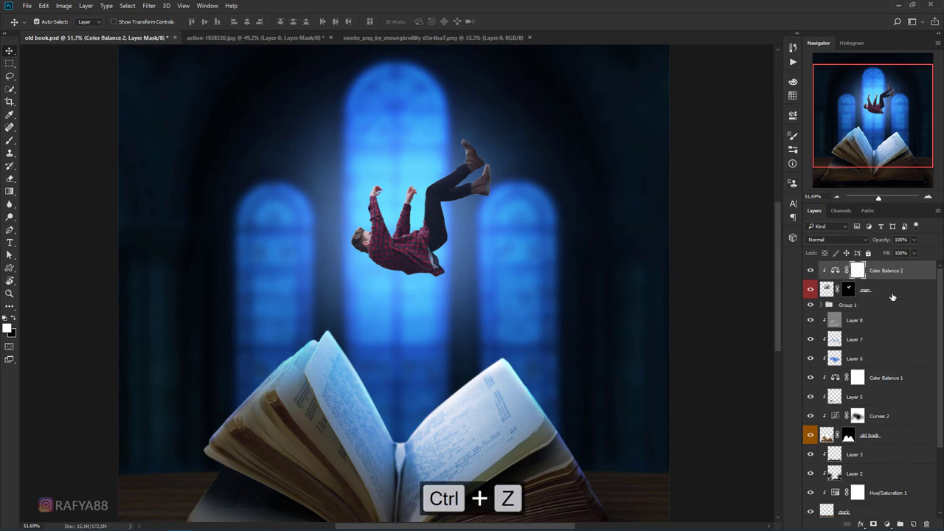
pyautogui.hotkey('ctrl', 'z')
# Switch to the Burn tool set to Midtones at 44% exposure.
pyautogui.click(10, 217)
pyautogui.click(45, 226)
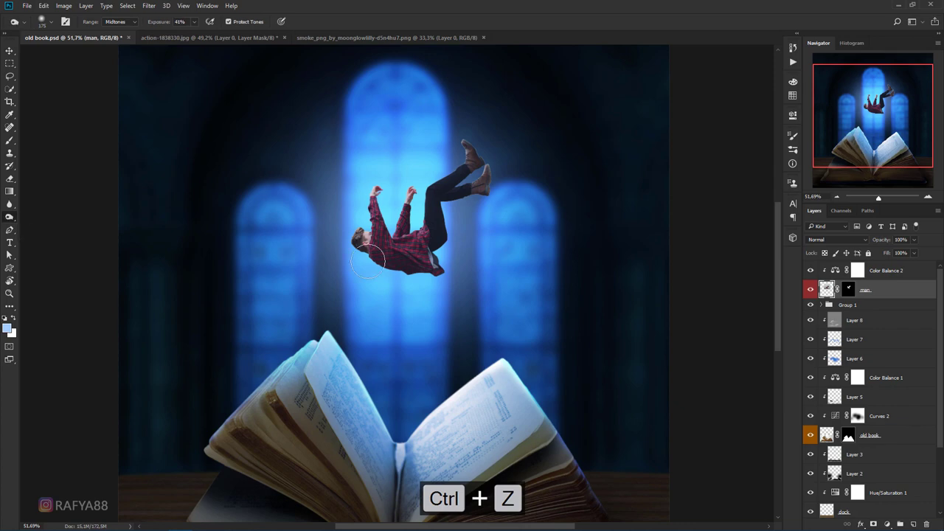
pyautogui.scroll(2, 438, 282)
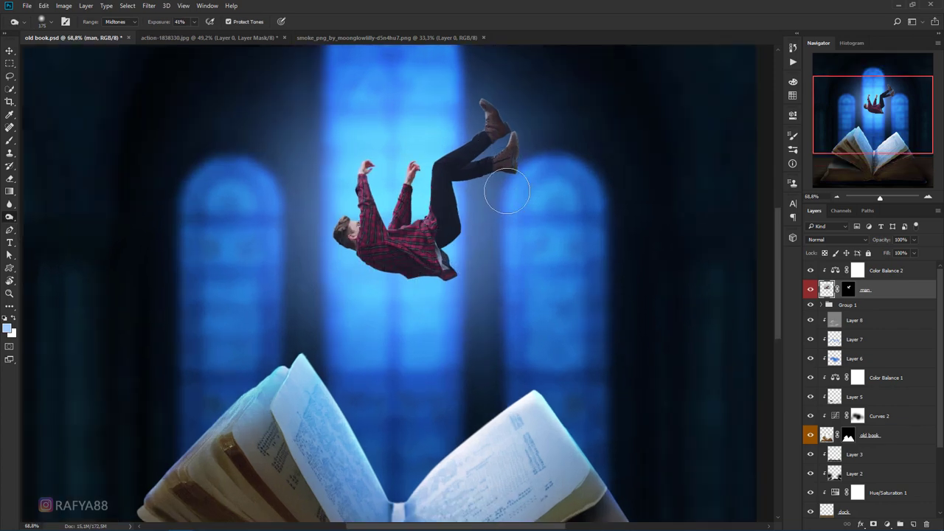
pyautogui.click(10, 217)
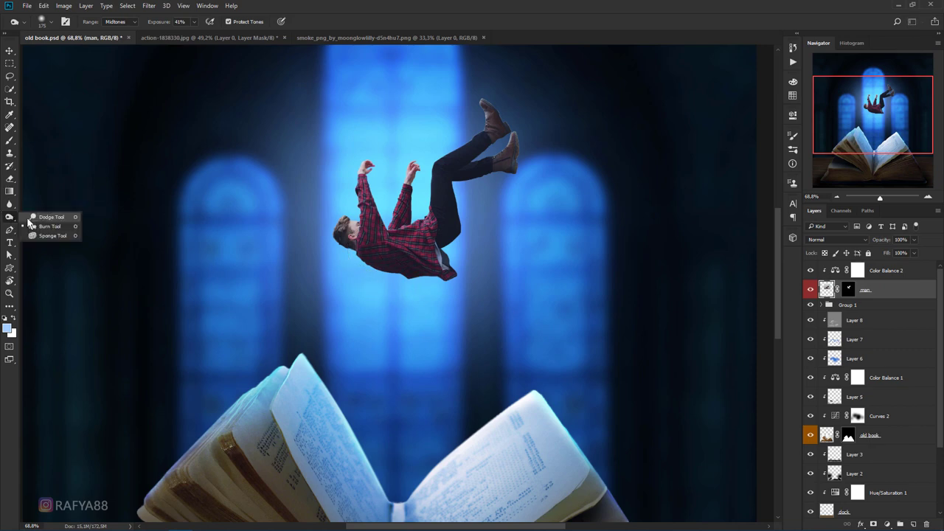
pyautogui.click(45, 230)
pyautogui.scroll(1, 354, 191)
pyautogui.scroll(3, 354, 191)
# Darken the man's boots and lower legs with a 150 px burn brush.
pyautogui.press('[')
pyautogui.press('[')
pyautogui.press('[')
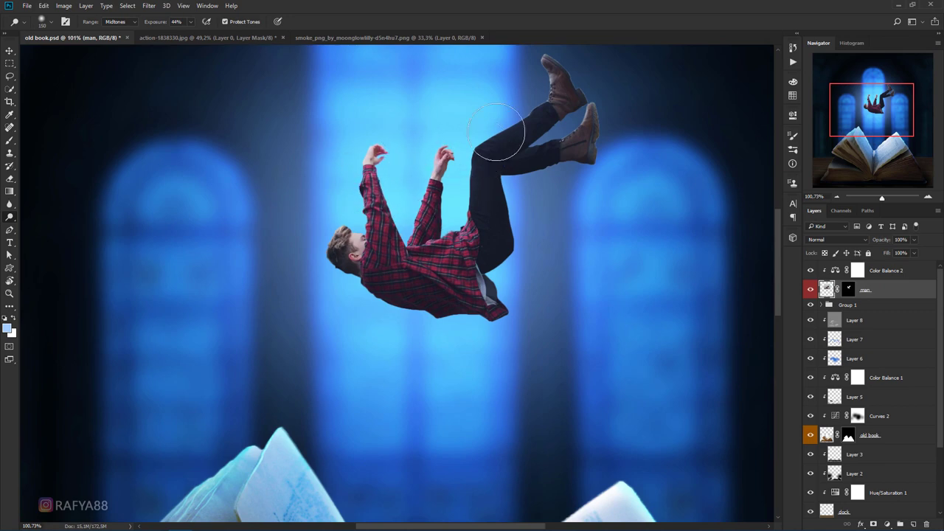
pyautogui.moveTo(496, 131); pyautogui.dragTo(527, 100)
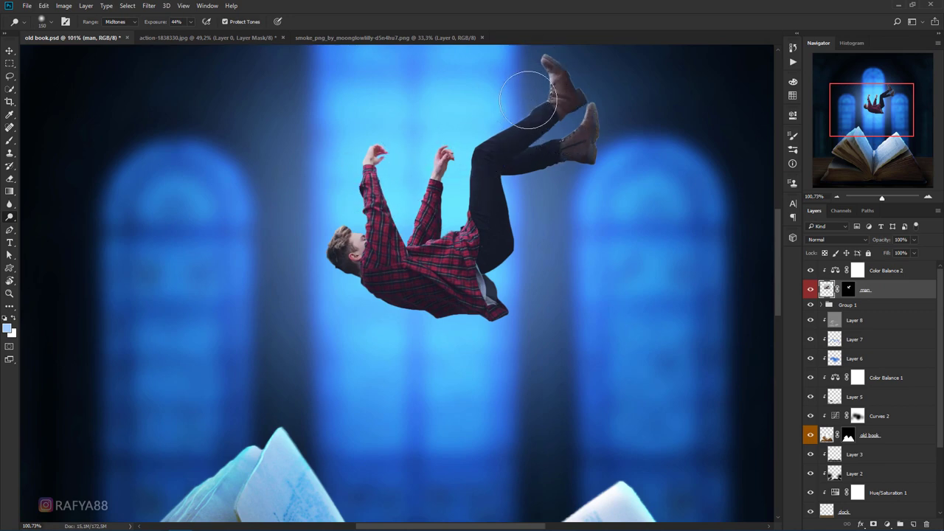
pyautogui.scroll(-5, 417, 151)
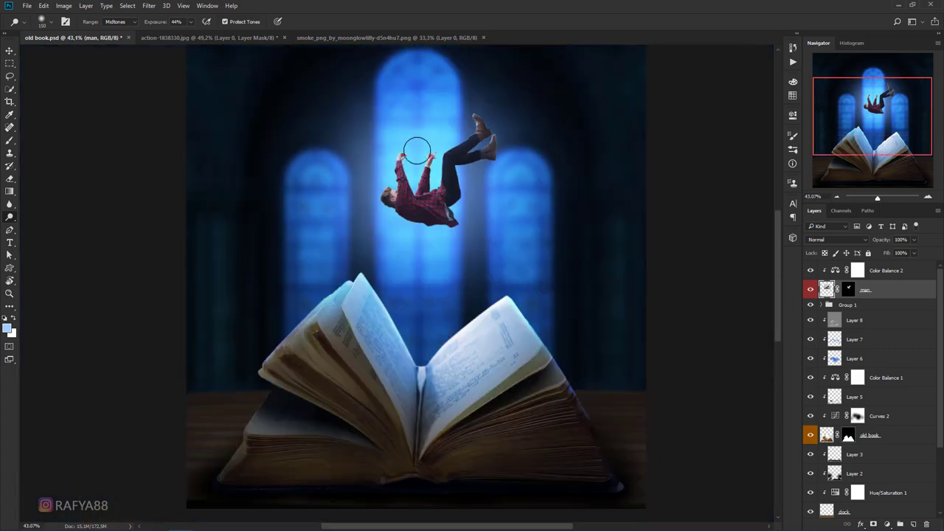
pyautogui.scroll(2, 417, 152)
pyautogui.scroll(1, 417, 151)
pyautogui.click(885, 272)
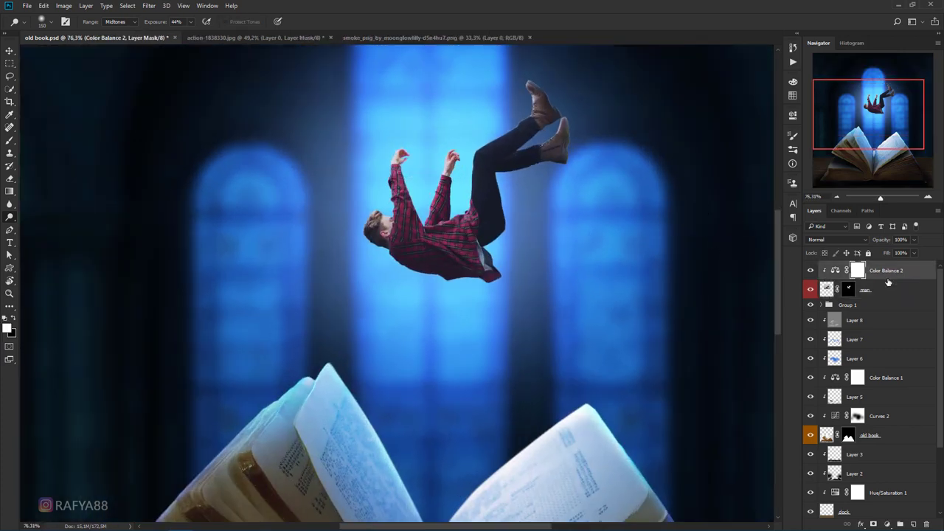
# Add a new Layer 12 clipped above Color Balance 2.
pyautogui.click(914, 524)
pyautogui.rightClick(856, 270)
pyautogui.click(782, 262)
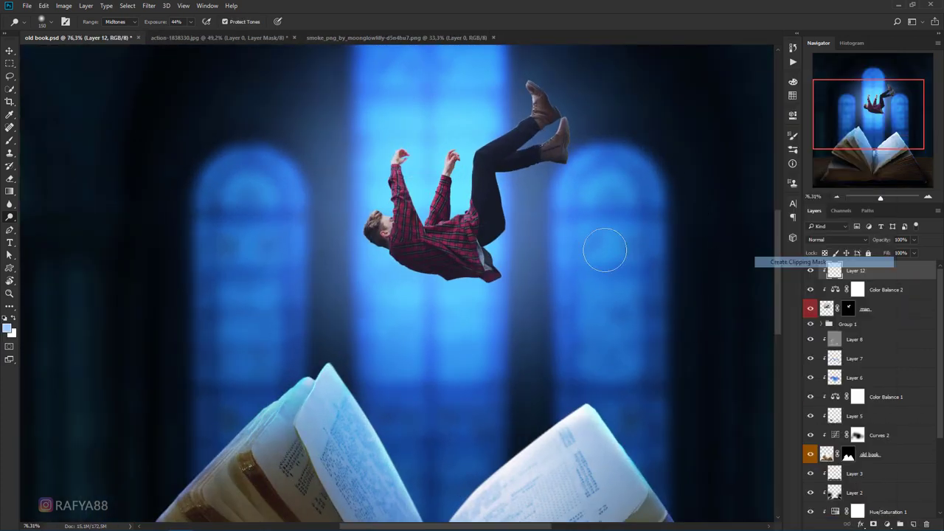
# Sample a light blue from the window light as brush colour and set Layer 12 to Color Dodge.
pyautogui.click(11, 141)
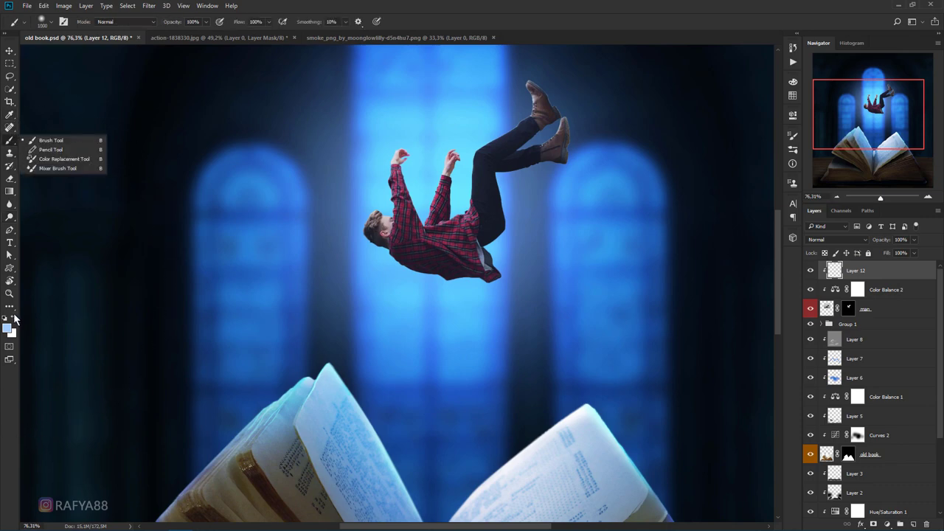
pyautogui.click(7, 329)
pyautogui.click(377, 162)
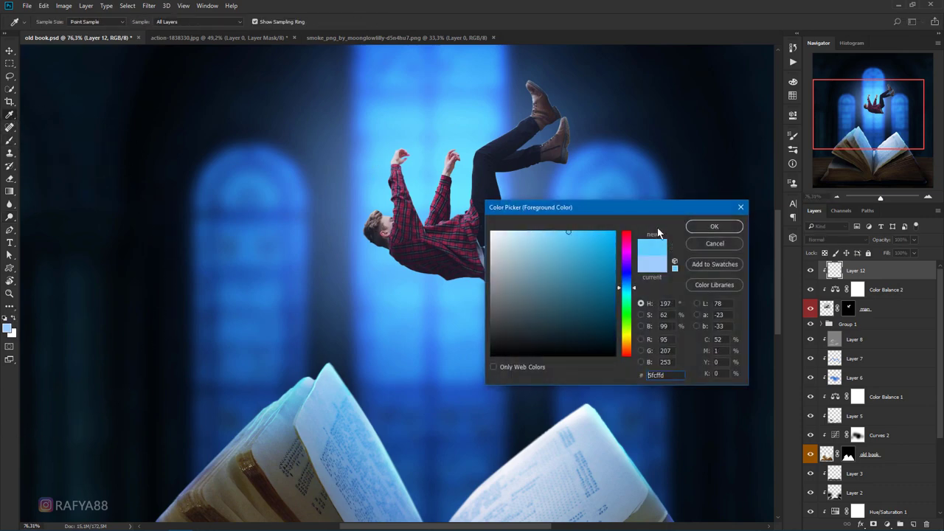
pyautogui.click(714, 226)
pyautogui.click(837, 240)
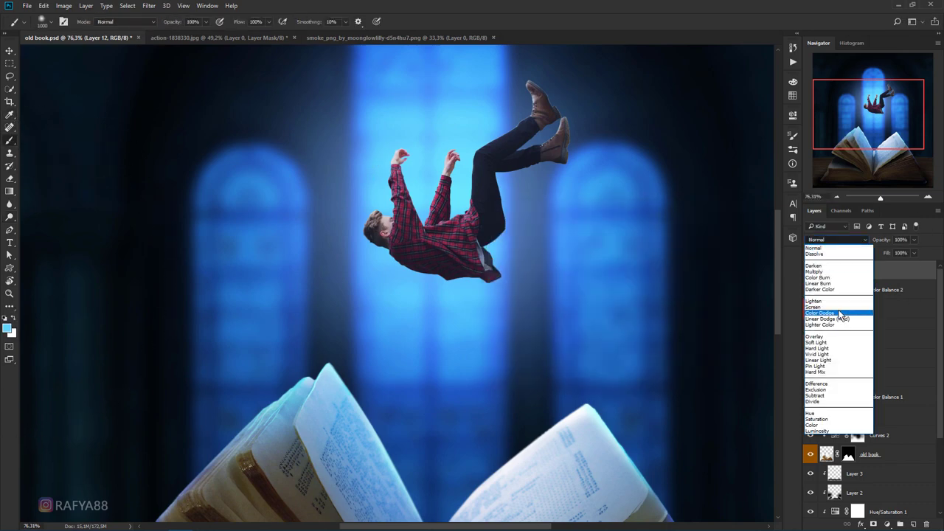
pyautogui.click(839, 313)
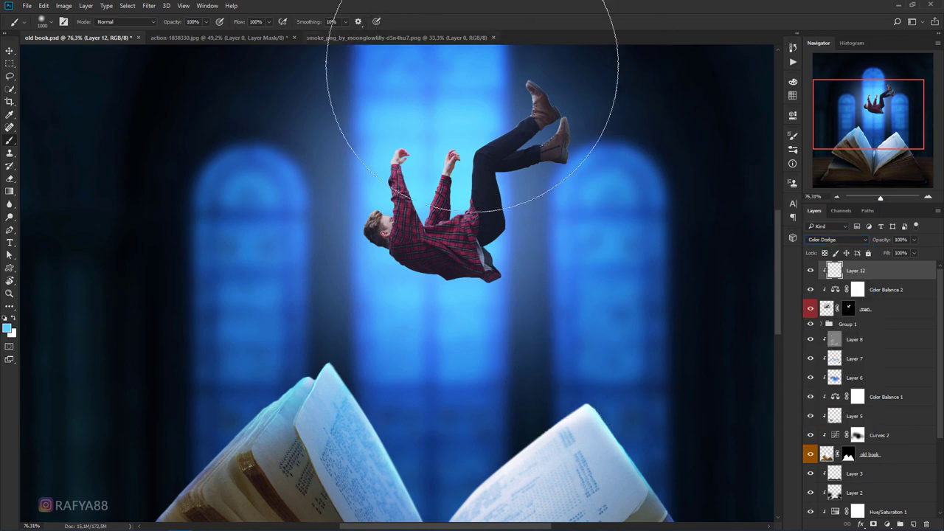
# Paint darker-blue glow onto the man's leg with a small brush on Layer 12.
pyautogui.press('[')
pyautogui.press('[')
pyautogui.press('[')
pyautogui.scroll(1, 375, 186)
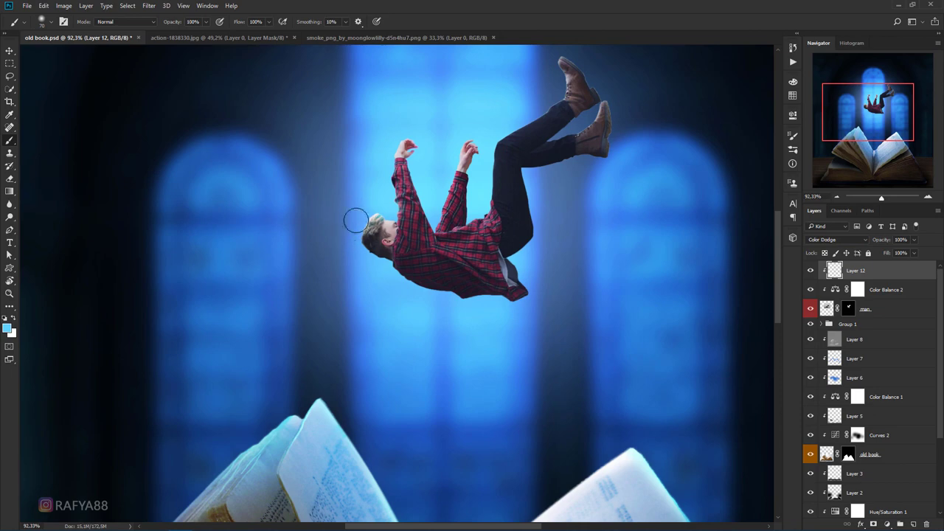
pyautogui.hotkey('ctrl', 'z')
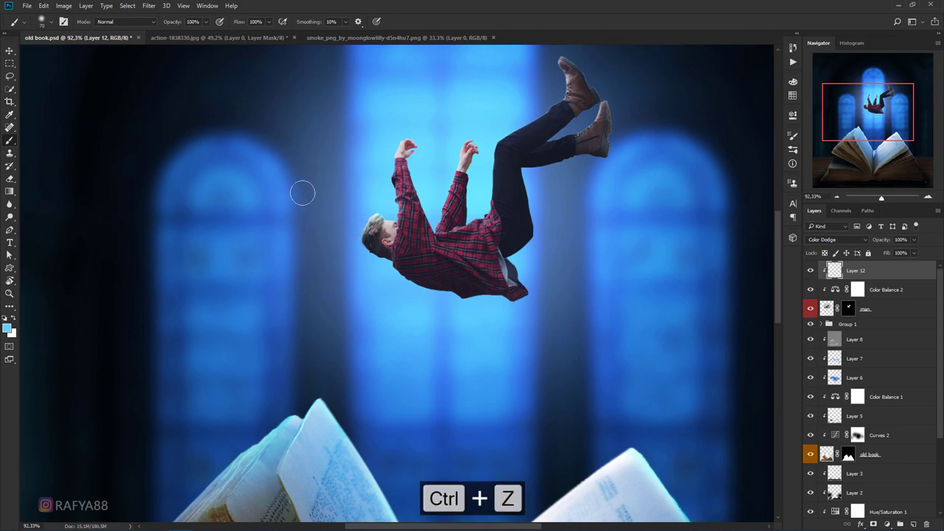
pyautogui.keyDown('alt'); pyautogui.click(357, 132); pyautogui.keyUp('alt')
pyautogui.moveTo(509, 124)
pyautogui.mouseDown()
pyautogui.moveTo(541, 102)
pyautogui.moveTo(556, 72)
pyautogui.mouseUp()
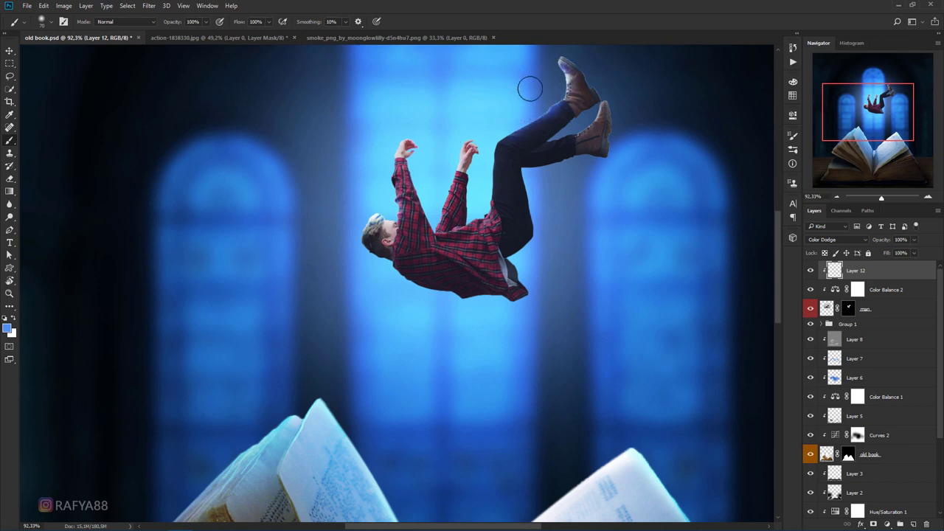
pyautogui.hotkey('ctrl', 'z')
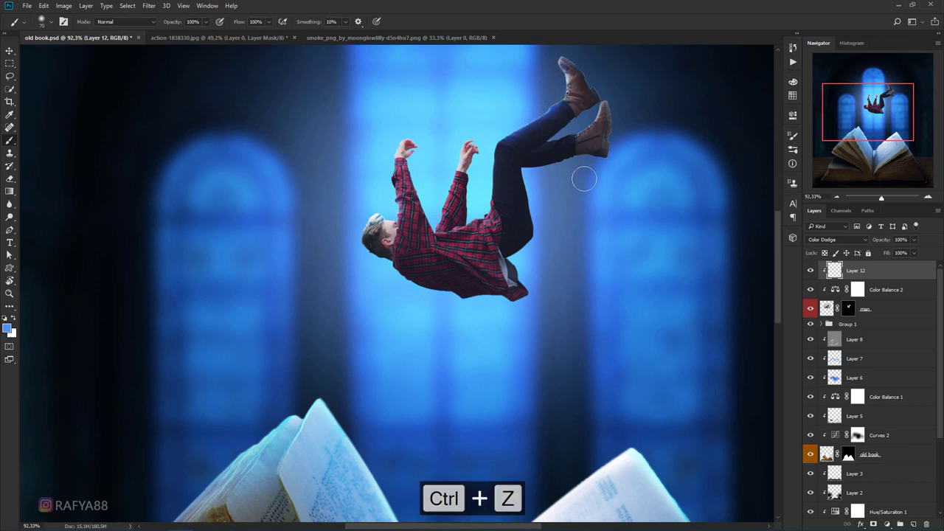
# Add blue rim glow along the leg near the boots and compare with the glow hidden.
pyautogui.moveTo(601, 166); pyautogui.dragTo(546, 165)
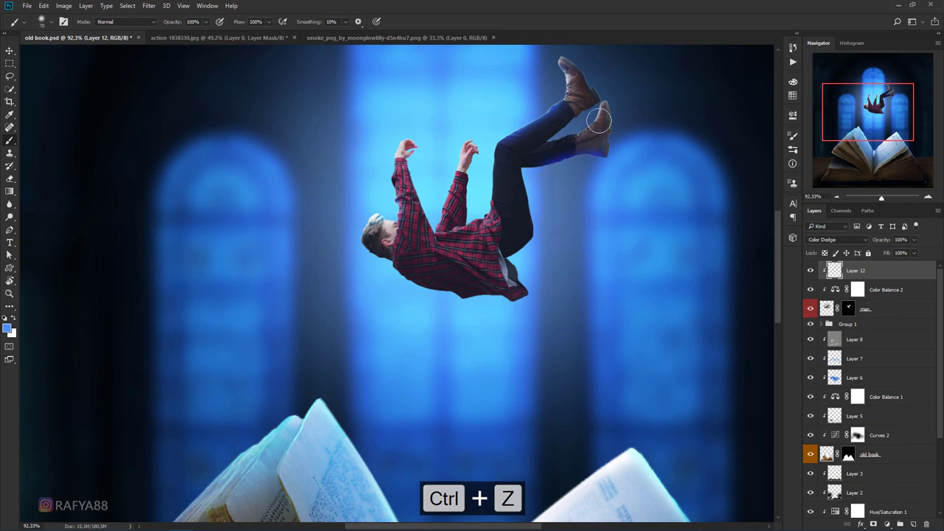
pyautogui.moveTo(439, 196); pyautogui.dragTo(468, 154)
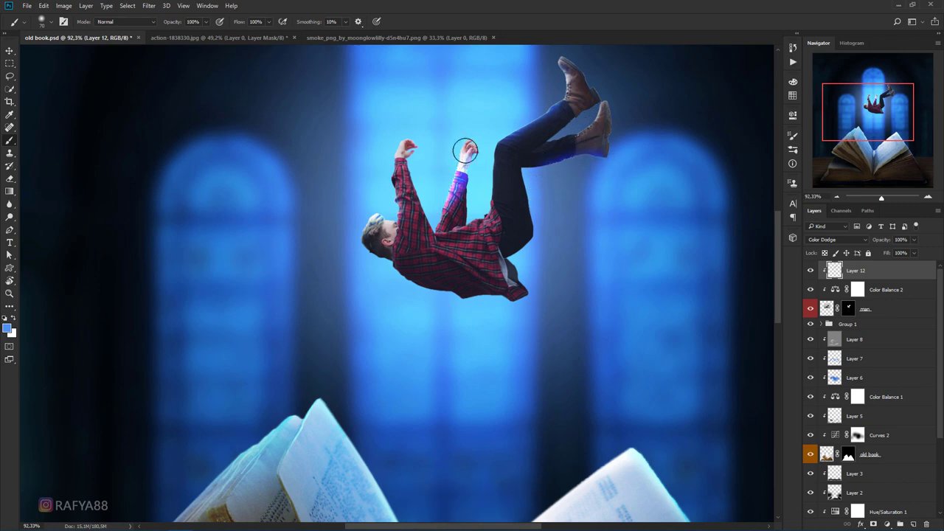
pyautogui.hotkey('ctrl', 'z')
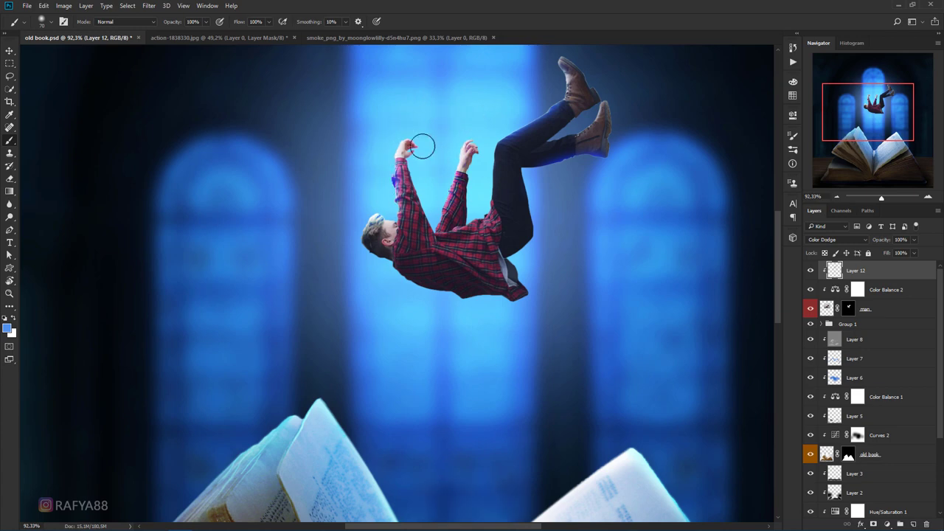
pyautogui.keyDown('alt'); pyautogui.scroll(-1, 402, 188); pyautogui.keyUp('alt')
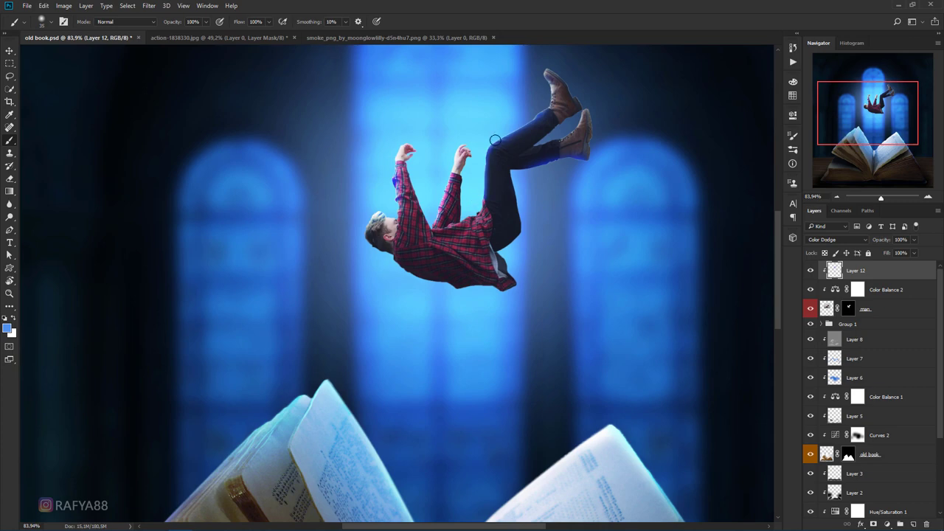
pyautogui.keyDown('alt'); pyautogui.scroll(-3, 502, 151); pyautogui.keyUp('alt')
pyautogui.keyDown('alt'); pyautogui.scroll(4, 502, 151); pyautogui.keyUp('alt')
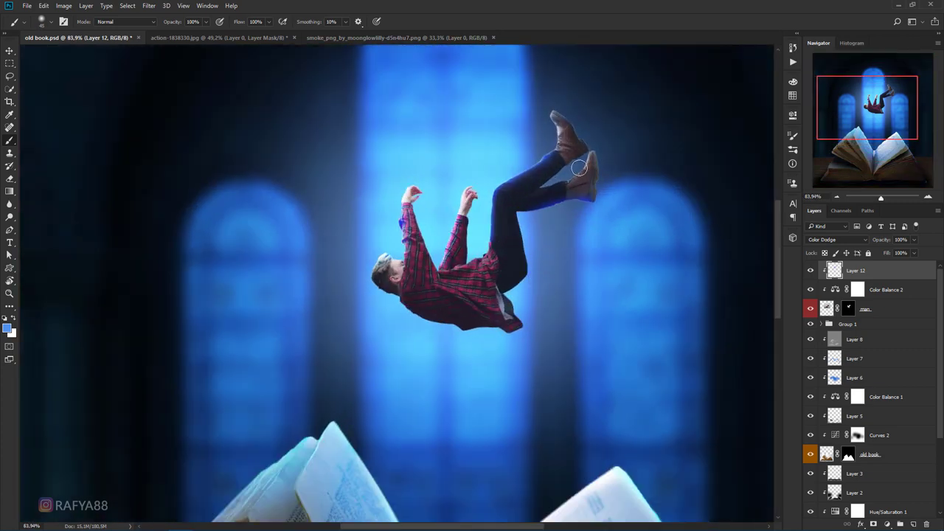
pyautogui.keyDown('alt'); pyautogui.scroll(-2, 544, 198); pyautogui.keyUp('alt')
pyautogui.keyDown('alt'); pyautogui.scroll(2, 413, 293); pyautogui.keyUp('alt')
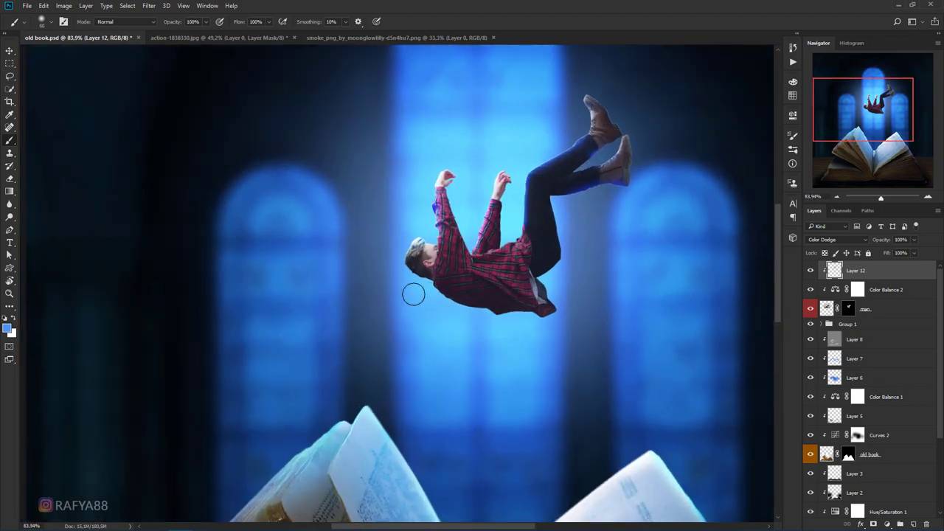
pyautogui.keyDown('alt'); pyautogui.scroll(-5, 447, 227); pyautogui.keyUp('alt')
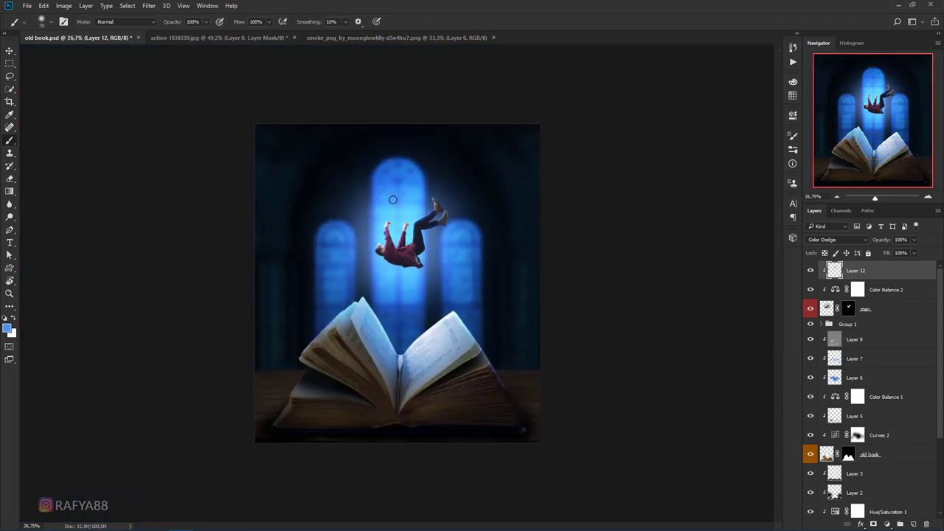
pyautogui.keyDown('alt'); pyautogui.scroll(3, 392, 199); pyautogui.keyUp('alt')
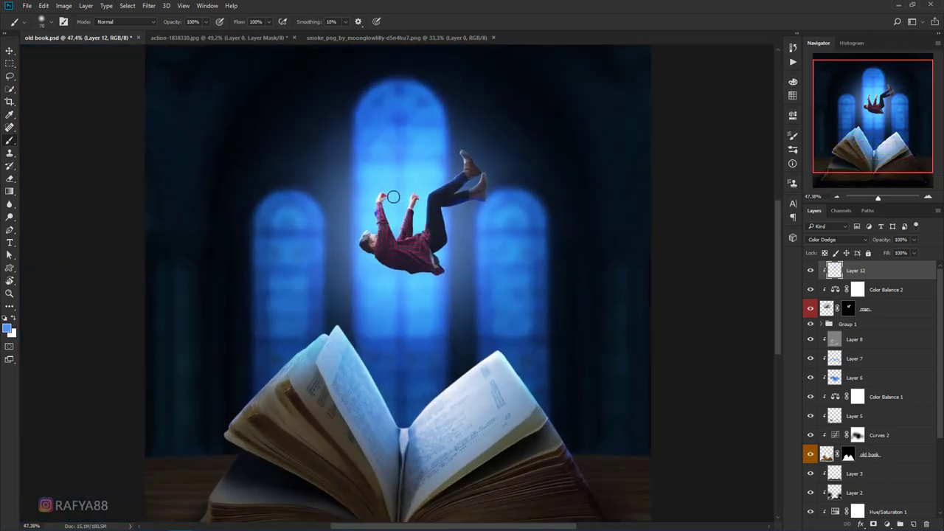
pyautogui.click(811, 271)
pyautogui.click(810, 270)
# Add clipped Layer 13 with a light cyan wash over the man, faded to 20% opacity.
pyautogui.click(914, 524)
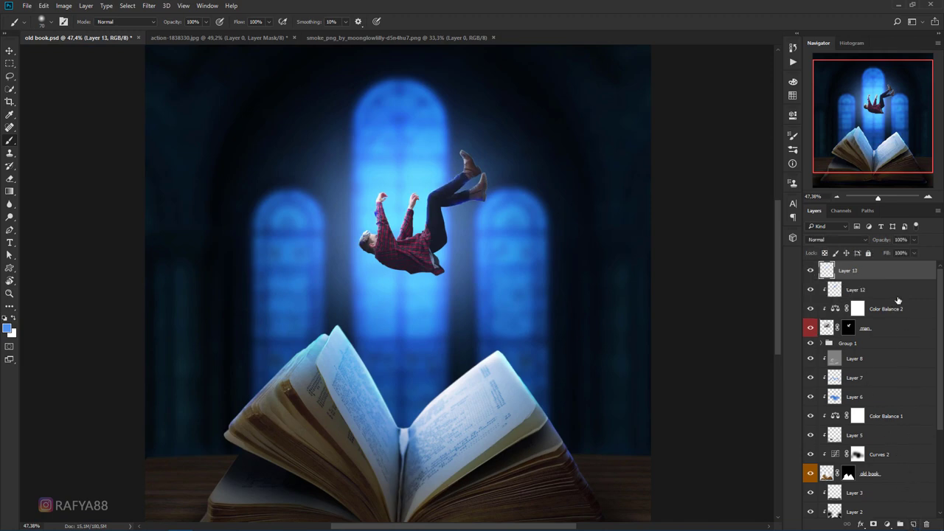
pyautogui.keyDown('alt'); pyautogui.click(893, 278); pyautogui.keyUp('alt')
pyautogui.keyDown('alt'); pyautogui.click(389, 182); pyautogui.keyUp('alt')
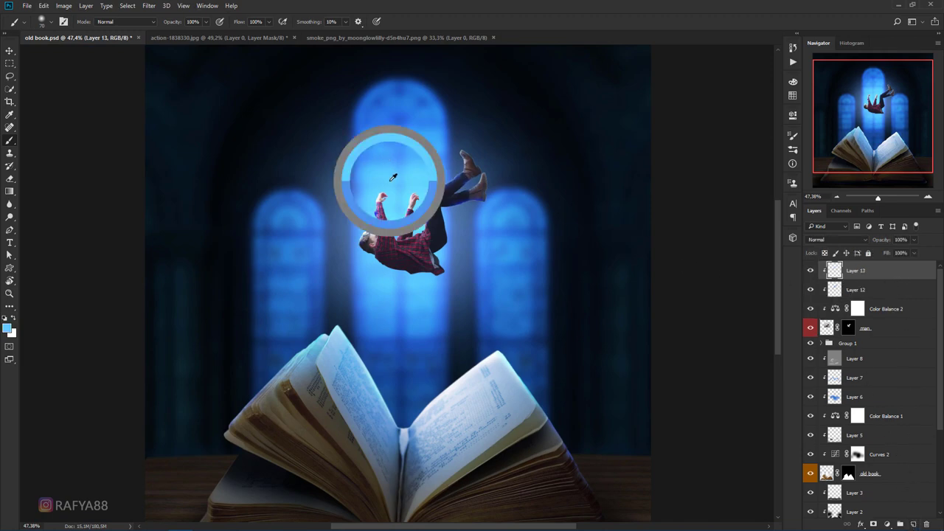
pyautogui.press(']')
pyautogui.press(']')
pyautogui.press(']')
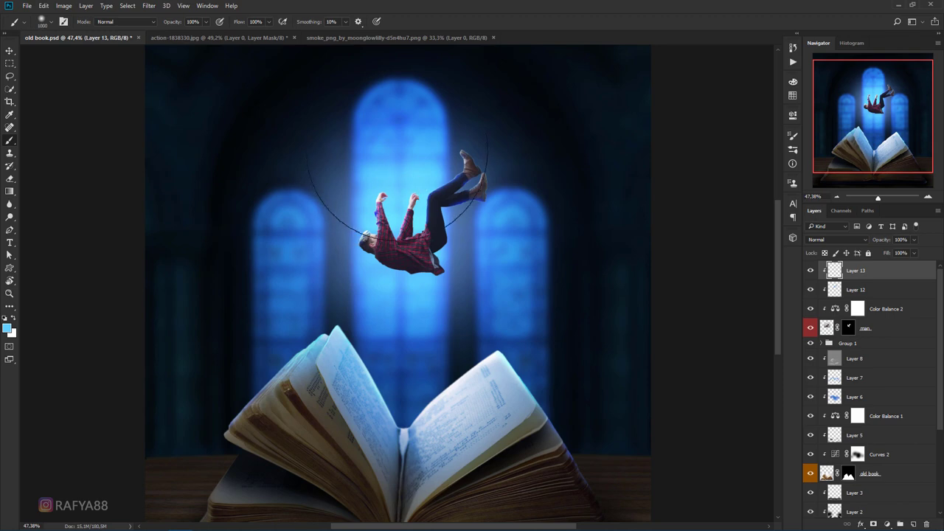
pyautogui.moveTo(390, 177); pyautogui.dragTo(443, 214)
pyautogui.moveTo(878, 243); pyautogui.dragTo(840, 243)
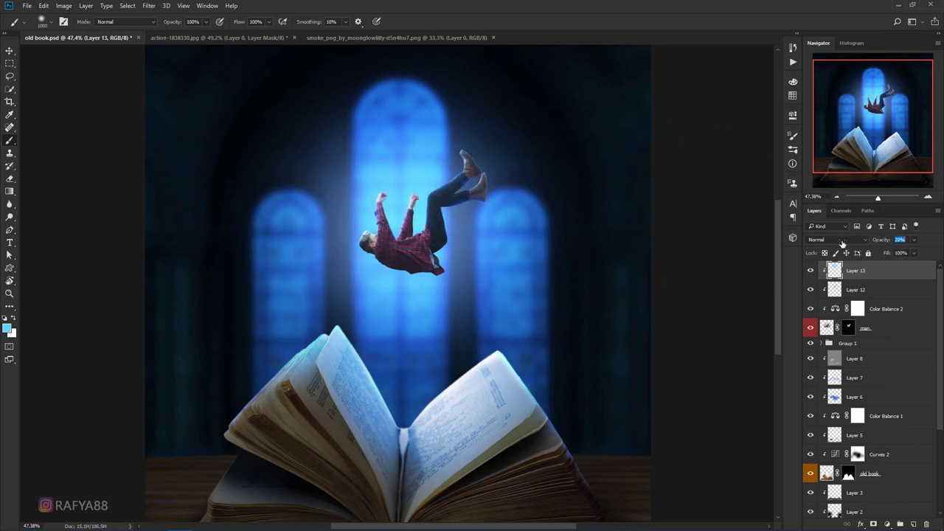
pyautogui.scroll(1, 686, 259)
# Erase excess glow on Layer 12 with a smaller eraser and compare the result.
pyautogui.click(878, 291)
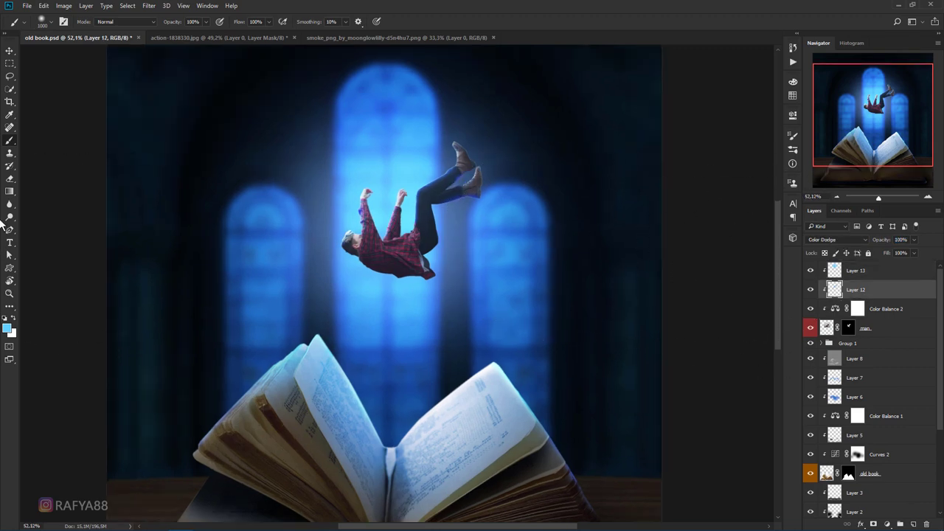
pyautogui.click(9, 180)
pyautogui.scroll(1, 594, 224)
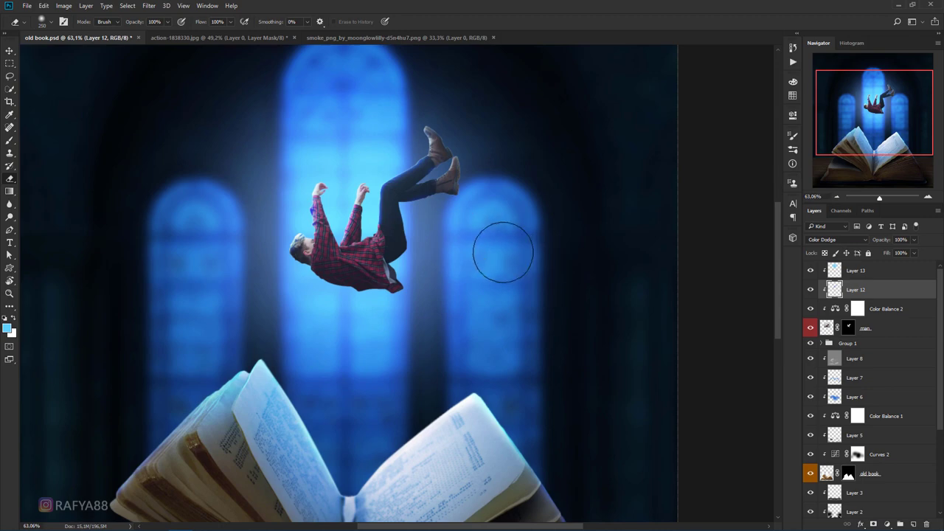
pyautogui.hotkey('ctrl', 'z')
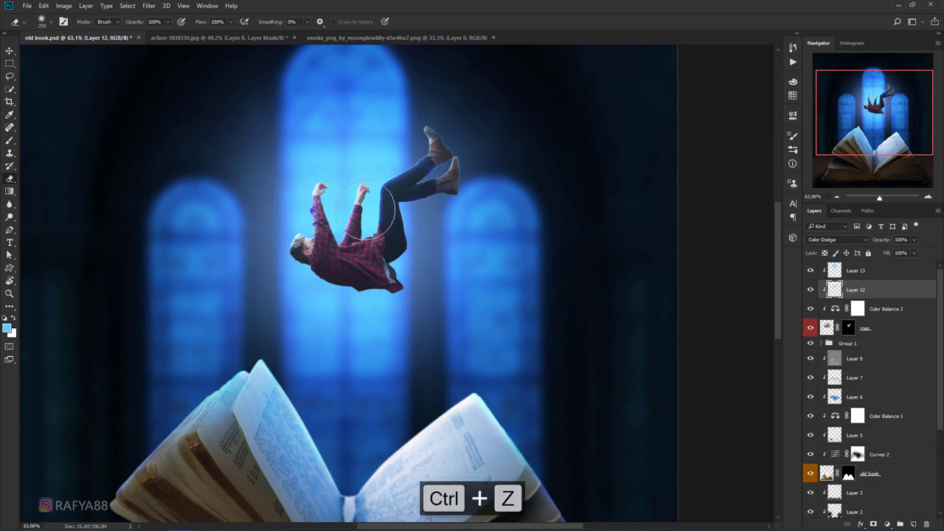
pyautogui.press('[')
pyautogui.press('[')
pyautogui.press('[')
pyautogui.press('[')
pyautogui.press('[')
pyautogui.press('[')
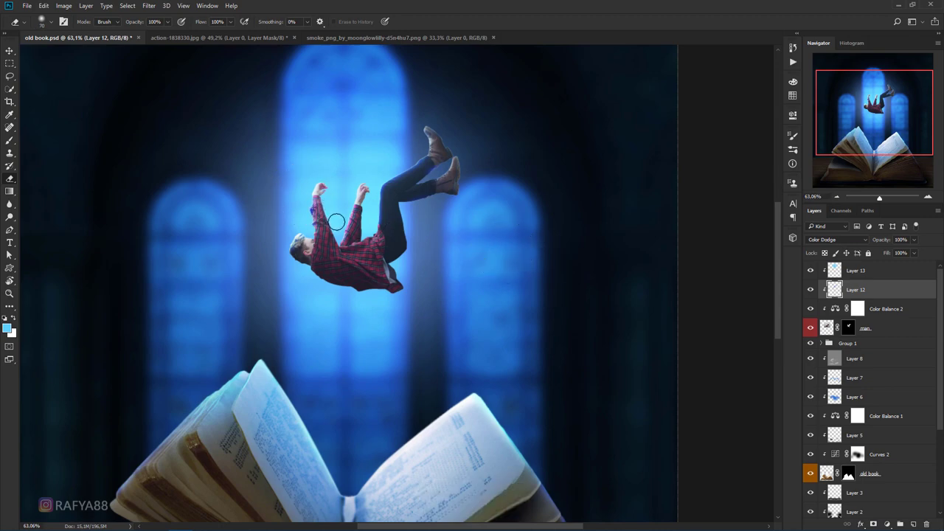
pyautogui.scroll(-3, 458, 196)
pyautogui.scroll(-2, 457, 196)
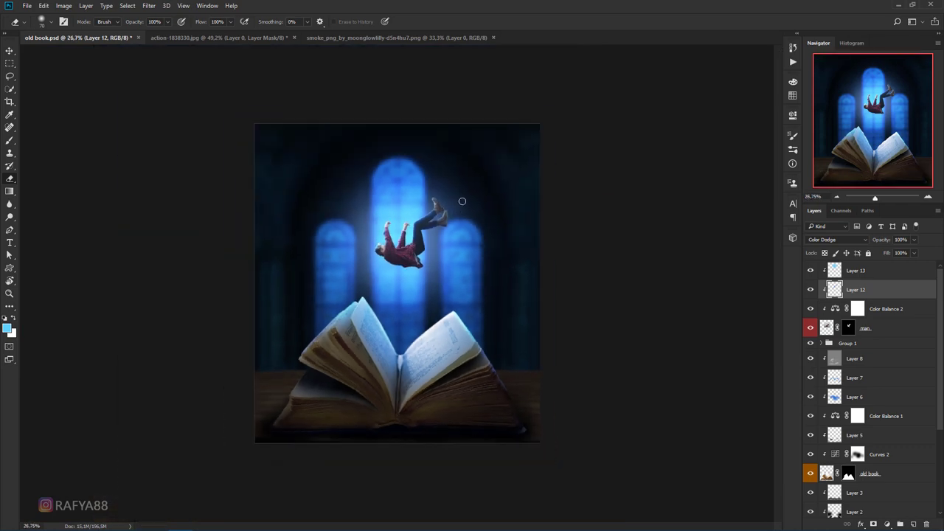
pyautogui.scroll(1, 408, 197)
pyautogui.scroll(2, 416, 196)
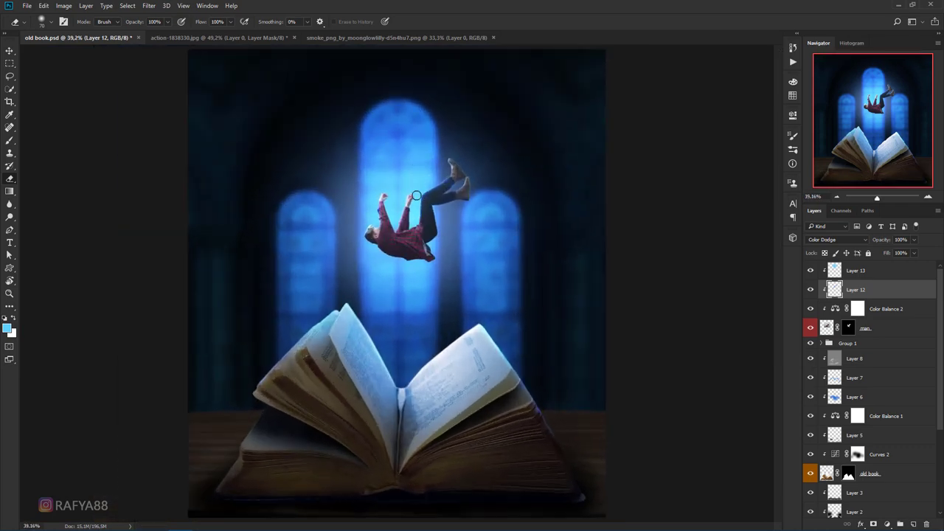
pyautogui.click(811, 270)
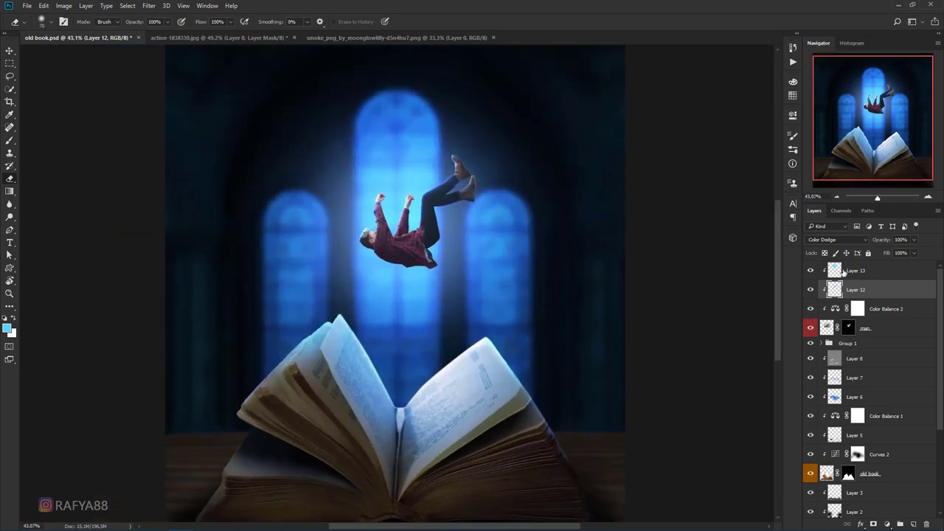
pyautogui.click(881, 272)
# Select the Move tool to bring in another image.
pyautogui.click(11, 53)
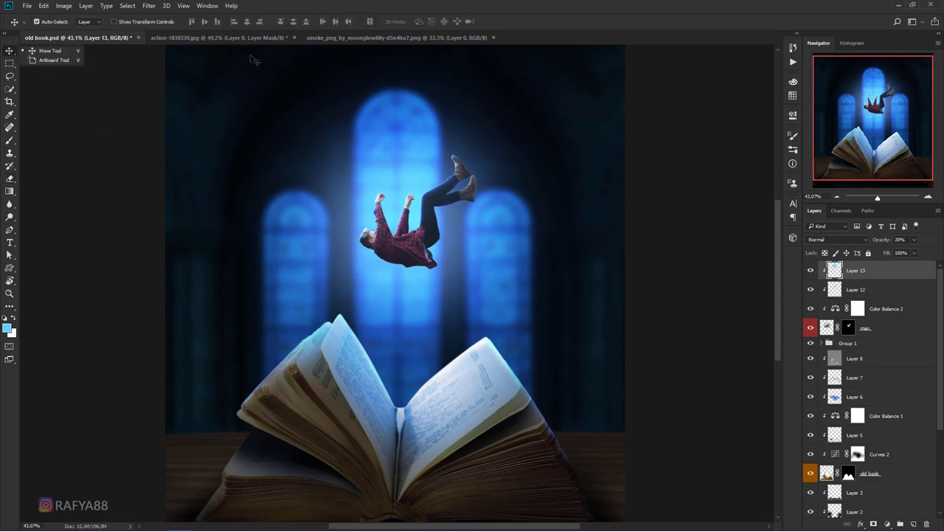
# Bring the smoke image in, rotate it upright and scale to about 43.5% over the book's spine.
pyautogui.click(329, 38)
pyautogui.moveTo(392, 152)
pyautogui.mouseDown()
pyautogui.moveTo(122, 46)
pyautogui.moveTo(463, 312)
pyautogui.mouseUp()
pyautogui.hotkey('ctrl', 't')
pyautogui.scroll(-2, 463, 312)
pyautogui.moveTo(737, 258); pyautogui.dragTo(534, 80)
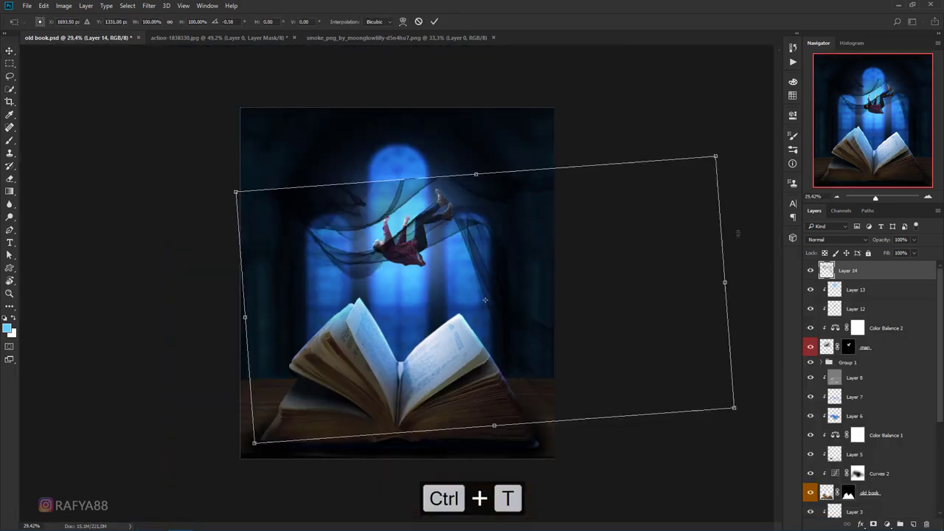
pyautogui.moveTo(687, 118); pyautogui.dragTo(576, 209)
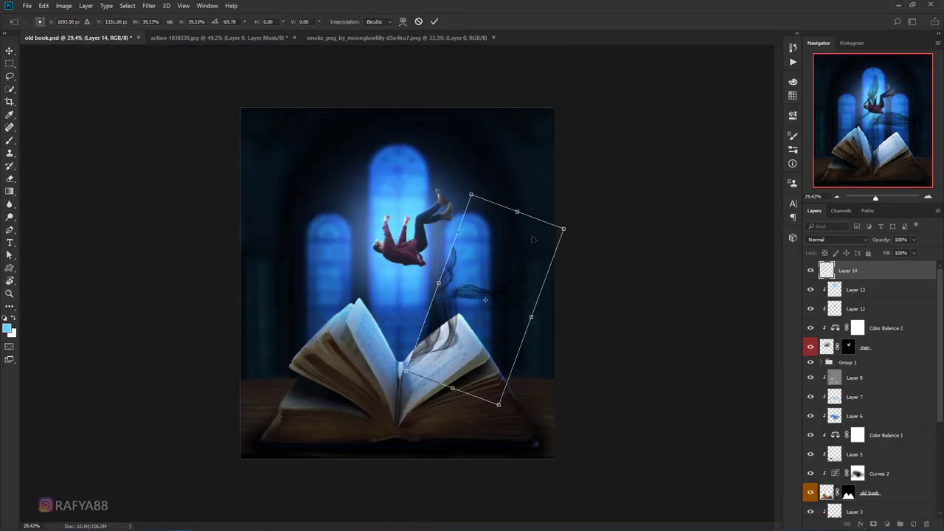
pyautogui.scroll(2, 509, 277)
pyautogui.moveTo(509, 277); pyautogui.dragTo(484, 225)
pyautogui.moveTo(560, 214); pyautogui.dragTo(638, 238)
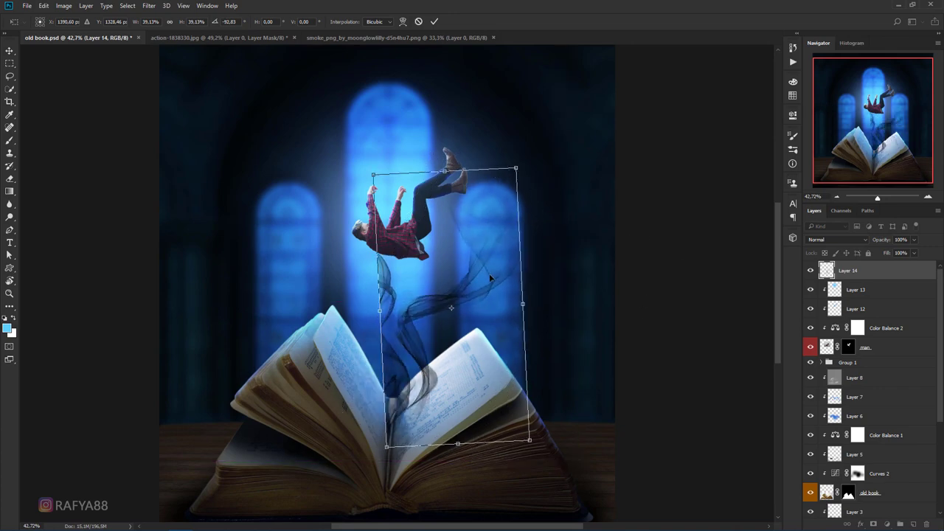
pyautogui.moveTo(473, 222)
pyautogui.mouseDown()
pyautogui.moveTo(495, 242)
pyautogui.moveTo(488, 246)
pyautogui.mouseUp()
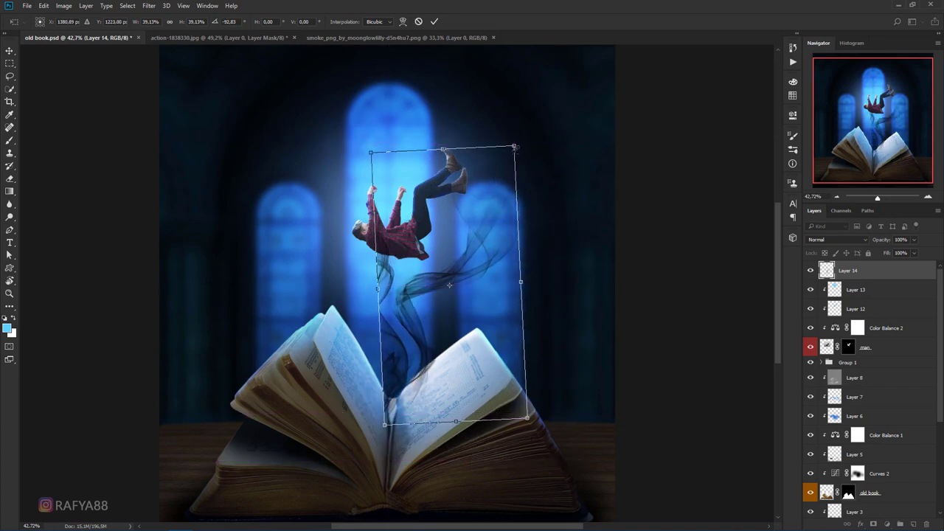
pyautogui.moveTo(517, 135); pyautogui.dragTo(526, 130)
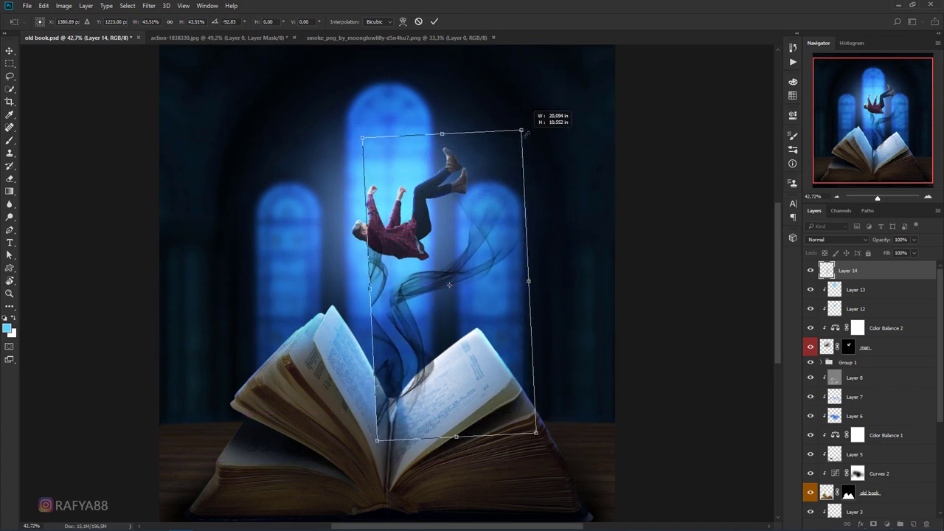
pyautogui.click(436, 22)
# Erase excess smoke with a 500 px eraser and invert it to pale white.
pyautogui.rightClick(10, 178)
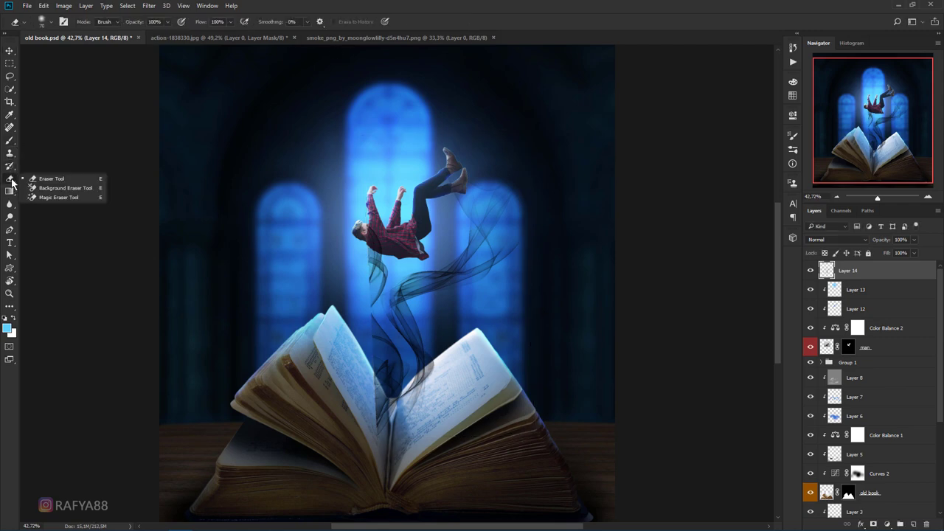
pyautogui.click(45, 180)
pyautogui.scroll(1, 276, 234)
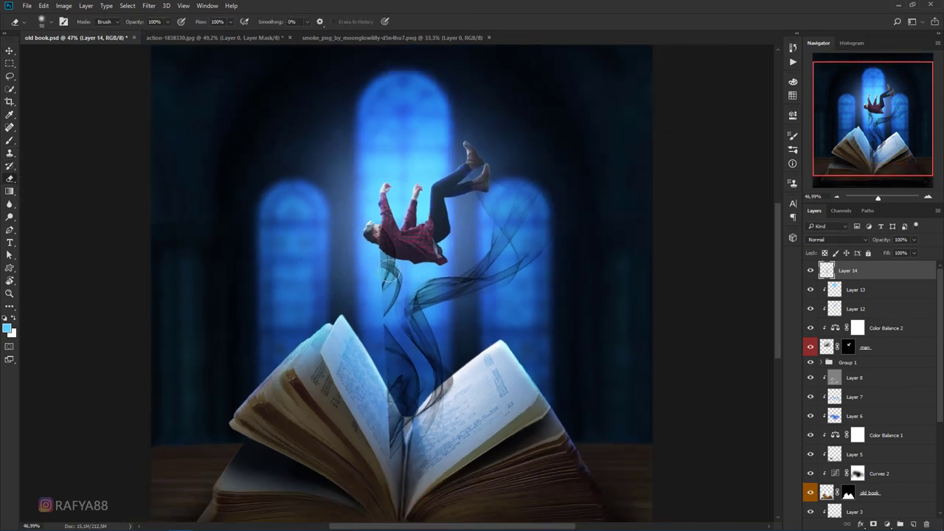
pyautogui.press(']')
pyautogui.press(']')
pyautogui.press(']')
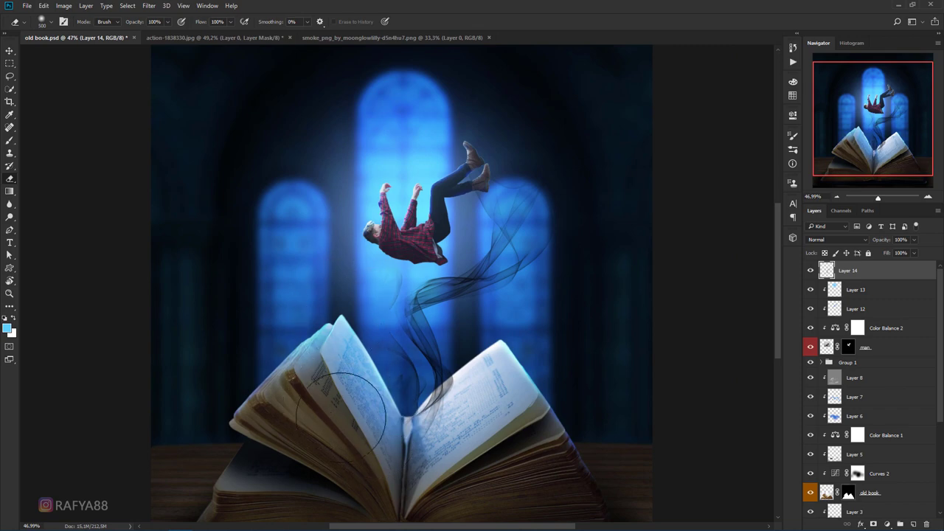
pyautogui.scroll(-1, 337, 249)
pyautogui.scroll(1, 484, 305)
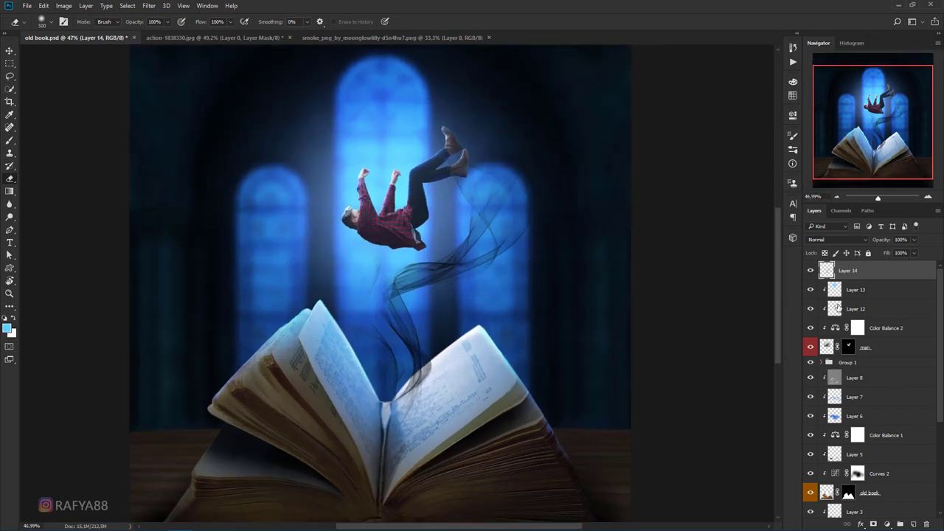
pyautogui.hotkey('ctrl', 'i')
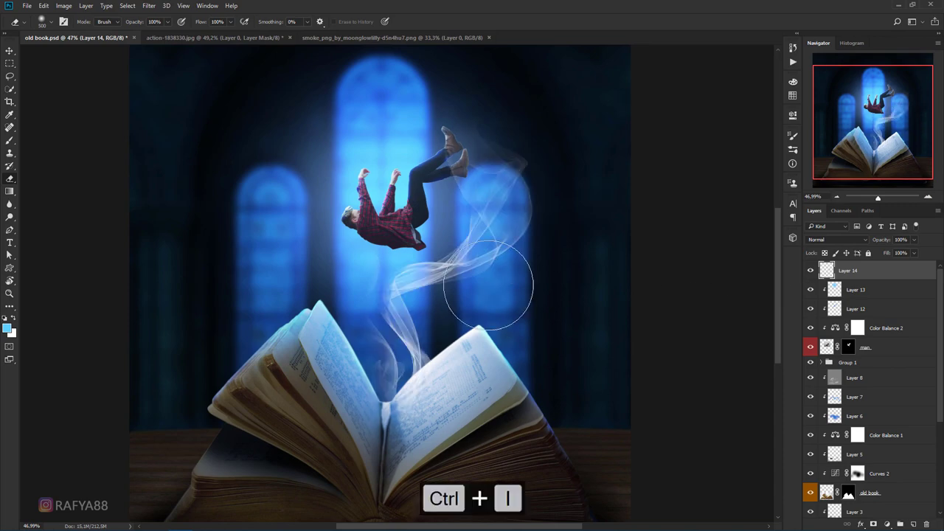
pyautogui.scroll(-2, 509, 243)
pyautogui.scroll(1, 516, 254)
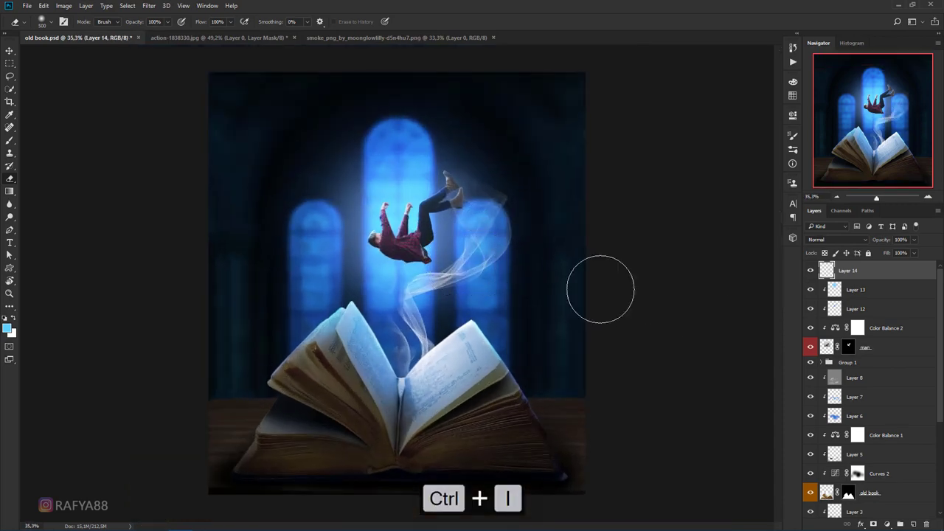
# Give the smoke on Layer 14 a light-blue Color Overlay layer style.
pyautogui.doubleClick(881, 279)
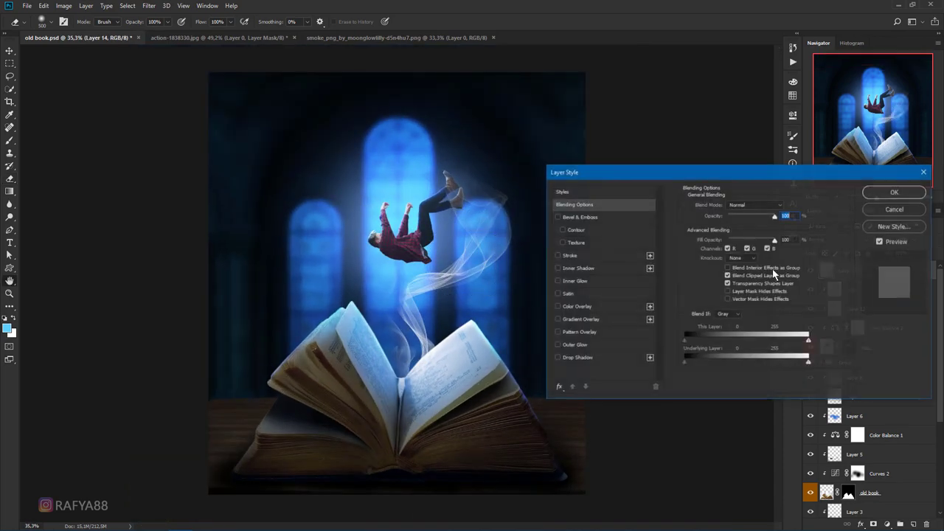
pyautogui.click(573, 305)
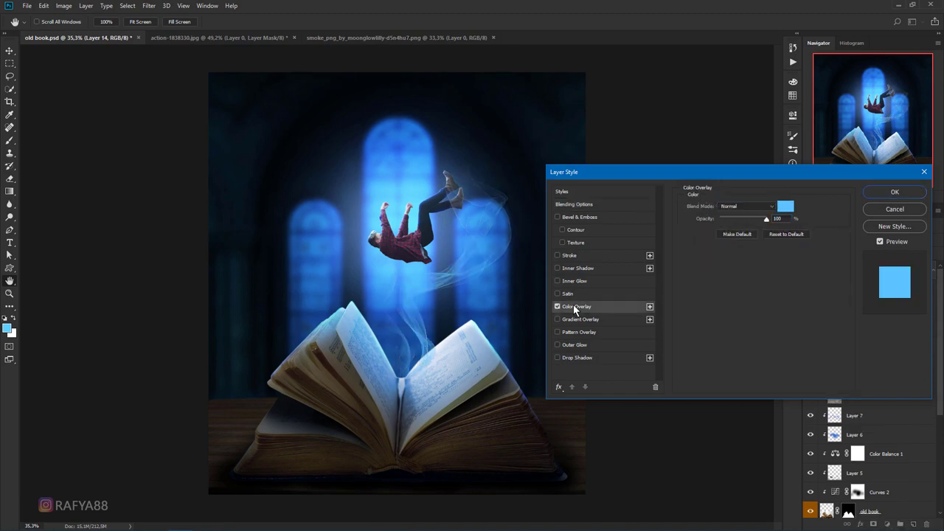
pyautogui.click(785, 207)
pyautogui.moveTo(570, 235)
pyautogui.mouseDown()
pyautogui.moveTo(546, 231)
pyautogui.moveTo(555, 226)
pyautogui.moveTo(550, 234)
pyautogui.mouseUp()
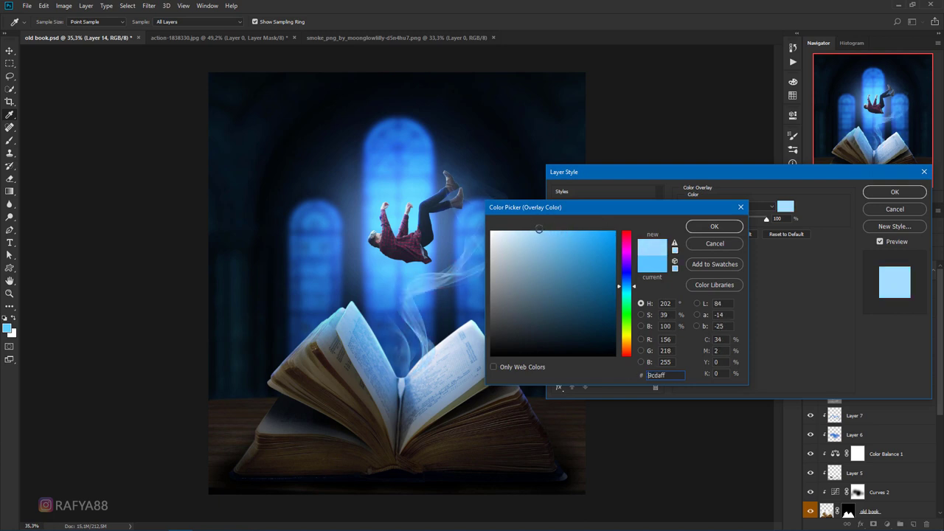
pyautogui.moveTo(537, 233); pyautogui.dragTo(548, 228)
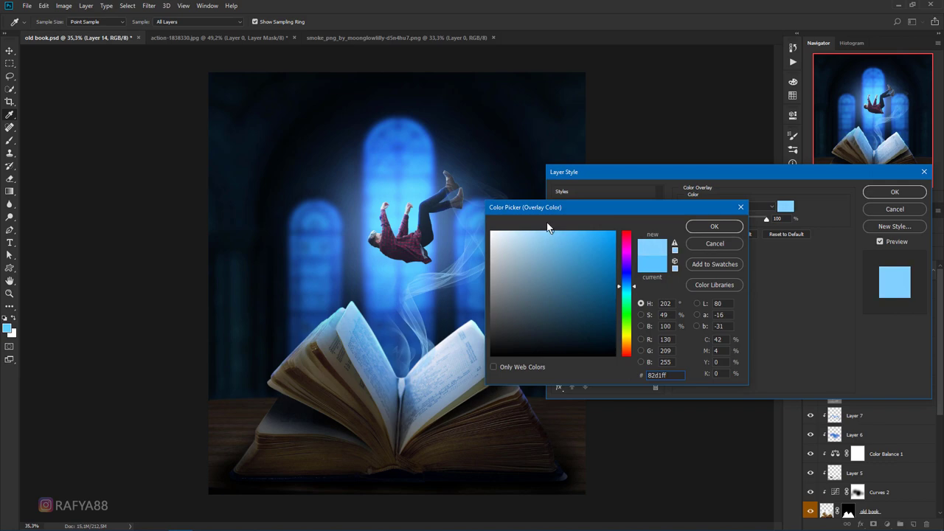
pyautogui.click(713, 225)
pyautogui.click(894, 192)
# Duplicate the blue smoke into Layer 14 copy to brighten the wisps.
pyautogui.scroll(2, 425, 372)
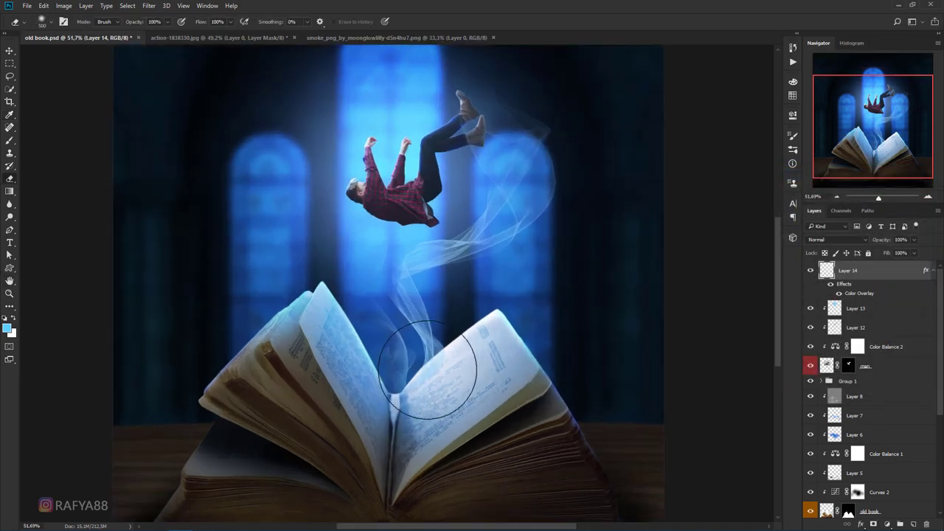
pyautogui.scroll(-1, 433, 369)
pyautogui.scroll(-1, 490, 291)
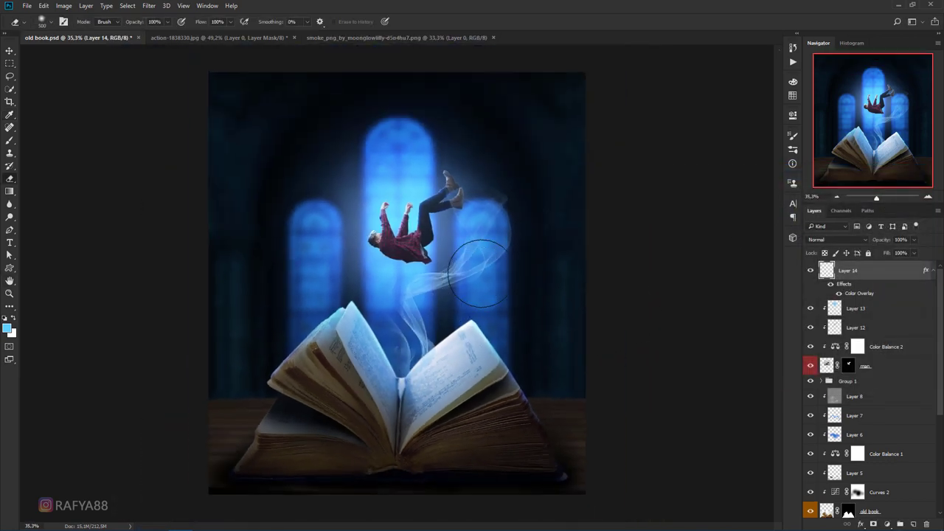
pyautogui.scroll(1, 506, 281)
pyautogui.scroll(1, 506, 280)
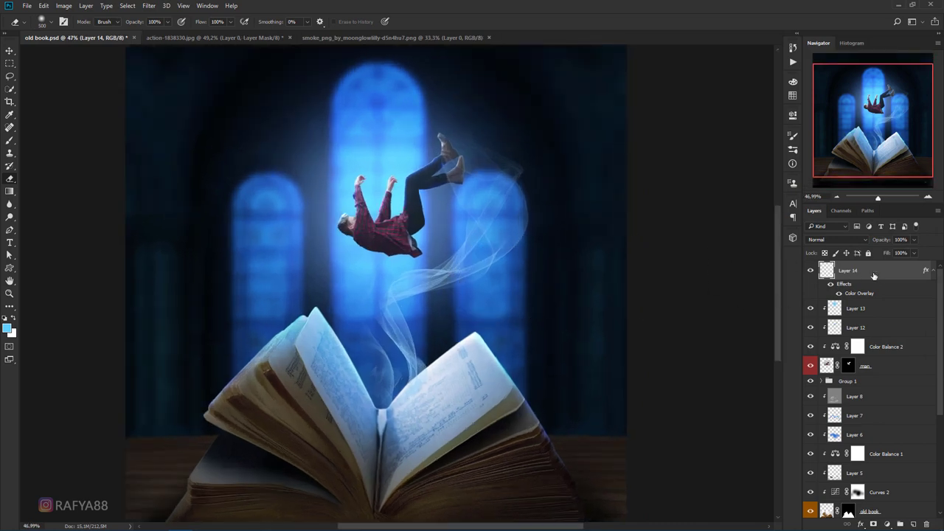
pyautogui.hotkey('ctrl', 'j')
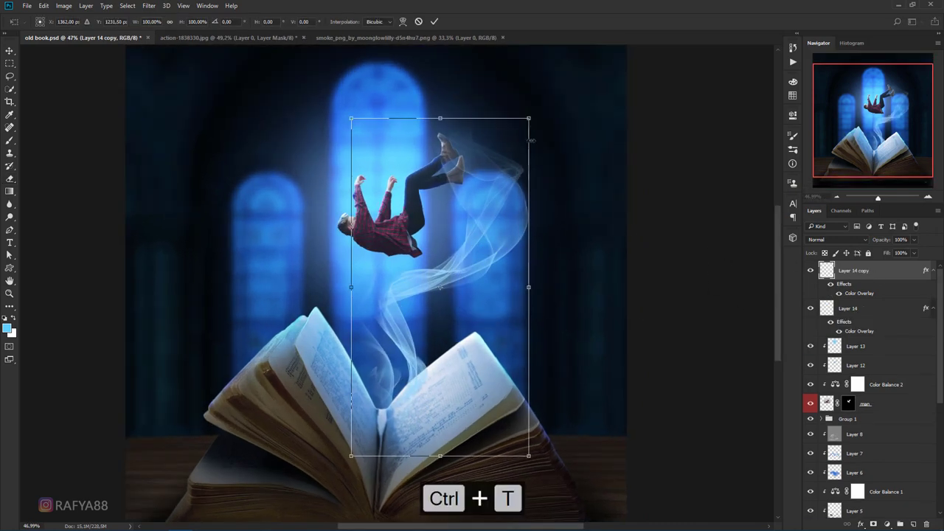
# Shrink, flip horizontally and rotate the first smoke copy beneath the man, then erase its left wisp.
pyautogui.moveTo(529, 119); pyautogui.dragTo(478, 216)
pyautogui.rightClick(444, 228)
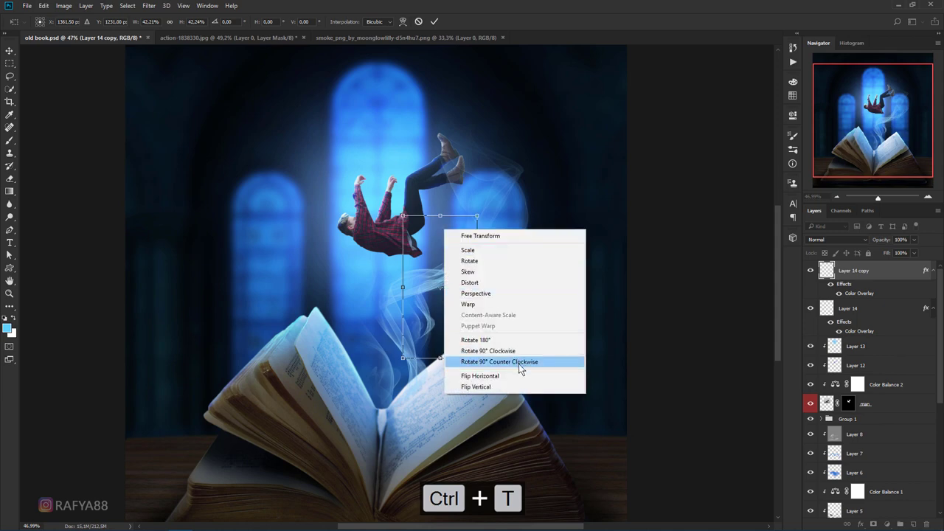
pyautogui.click(487, 376)
pyautogui.moveTo(443, 310); pyautogui.dragTo(366, 288)
pyautogui.moveTo(458, 261); pyautogui.dragTo(453, 296)
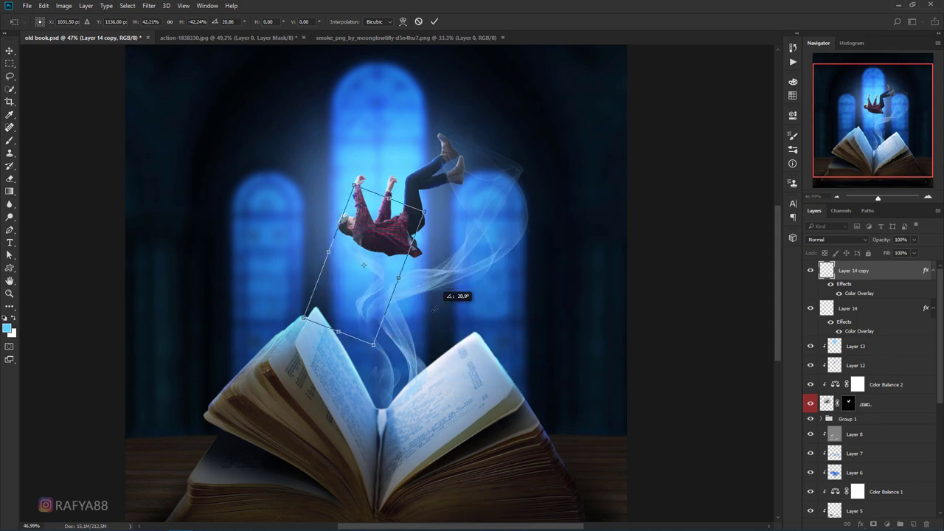
pyautogui.moveTo(381, 279); pyautogui.dragTo(389, 287)
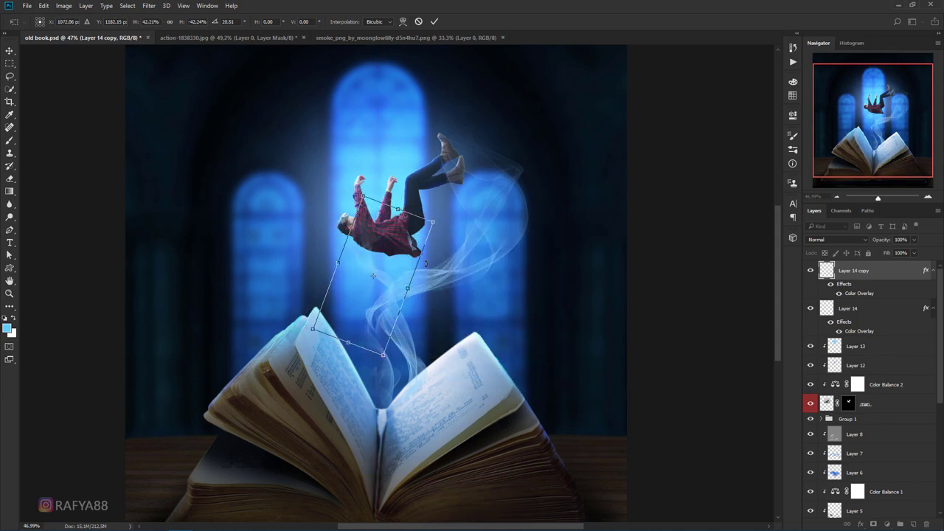
pyautogui.moveTo(384, 354); pyautogui.dragTo(412, 373)
pyautogui.moveTo(402, 291); pyautogui.dragTo(491, 280)
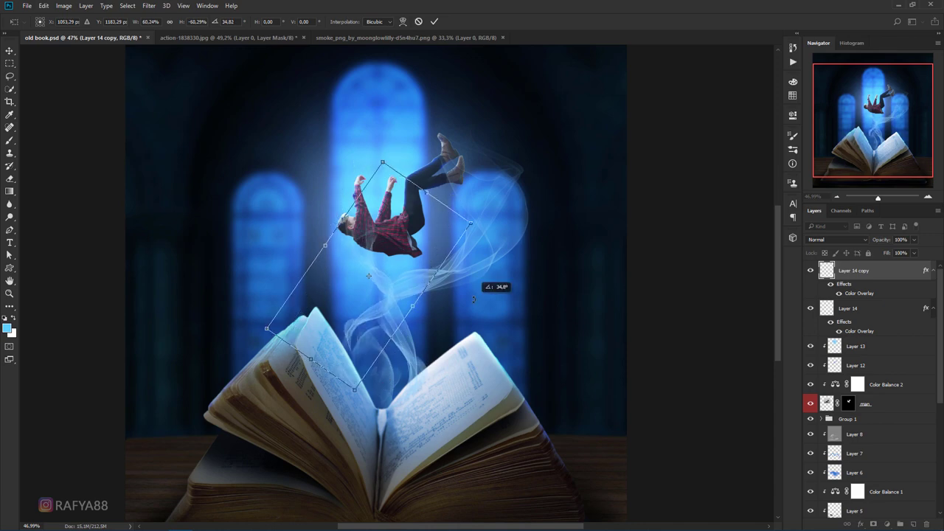
pyautogui.moveTo(414, 255); pyautogui.dragTo(426, 238)
pyautogui.press('Return')
pyautogui.press('e')
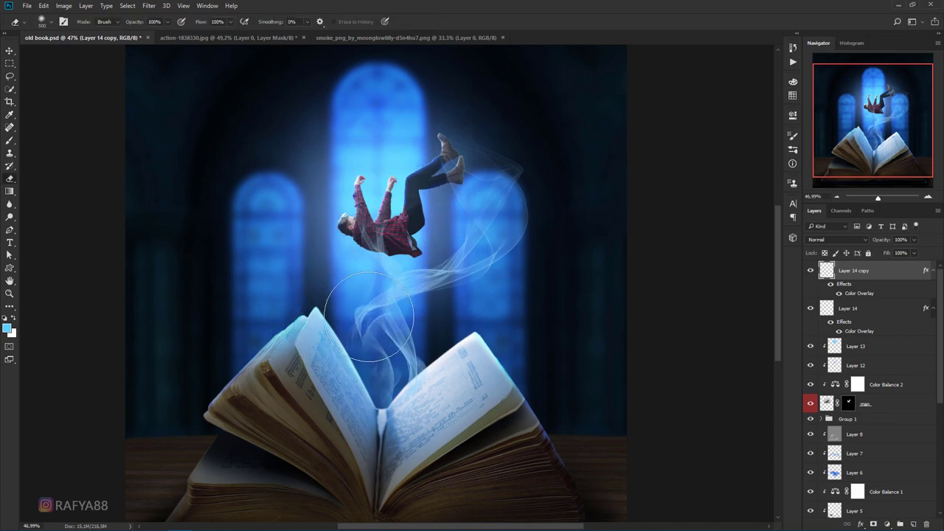
pyautogui.scroll(1, 382, 304)
pyautogui.moveTo(365, 295); pyautogui.dragTo(373, 354)
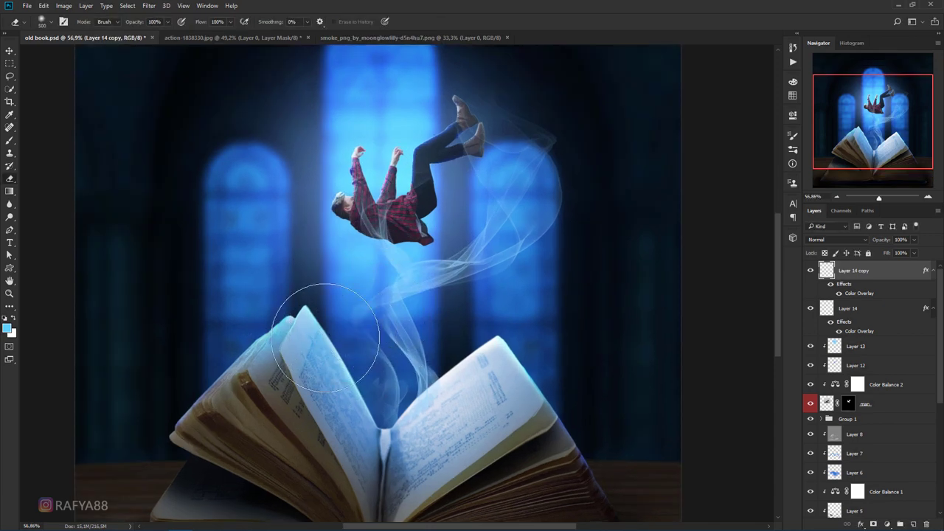
# Duplicate Layer 14 again, shrinking the new copy, rotating it about -34° and moving it up-left.
pyautogui.click(845, 310)
pyautogui.hotkey('ctrl', 'j')
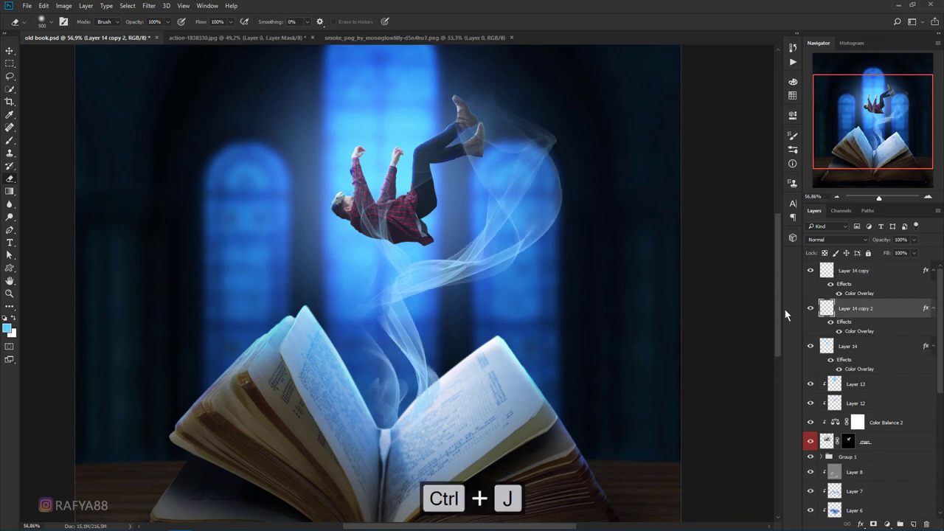
pyautogui.hotkey('ctrl', 't')
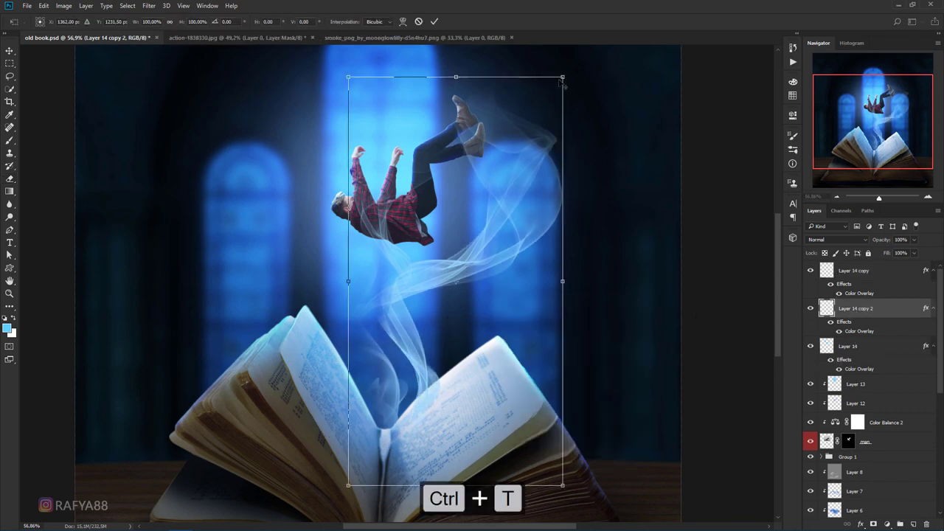
pyautogui.moveTo(562, 78); pyautogui.dragTo(486, 129)
pyautogui.moveTo(516, 420); pyautogui.dragTo(561, 325)
pyautogui.moveTo(442, 243); pyautogui.dragTo(459, 255)
pyautogui.press('Return')
pyautogui.press('e')
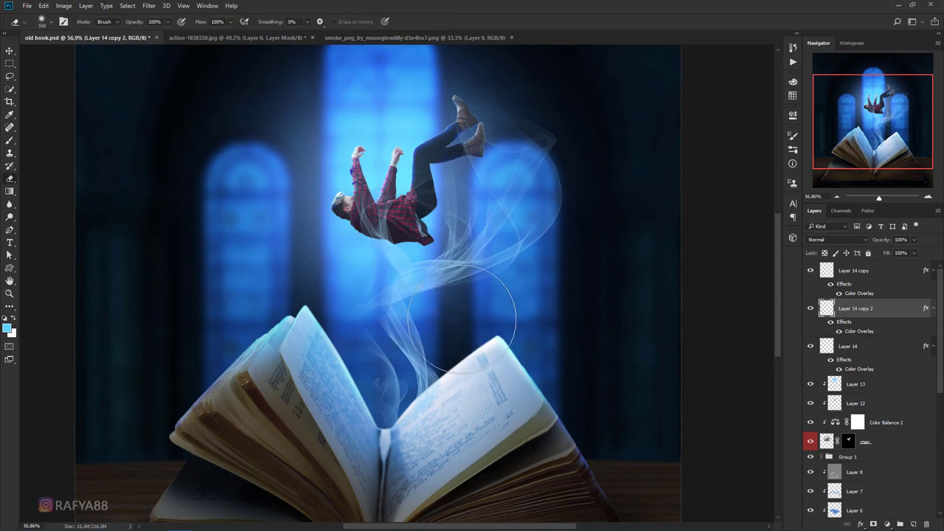
pyautogui.scroll(-2, 524, 265)
pyautogui.scroll(1, 487, 243)
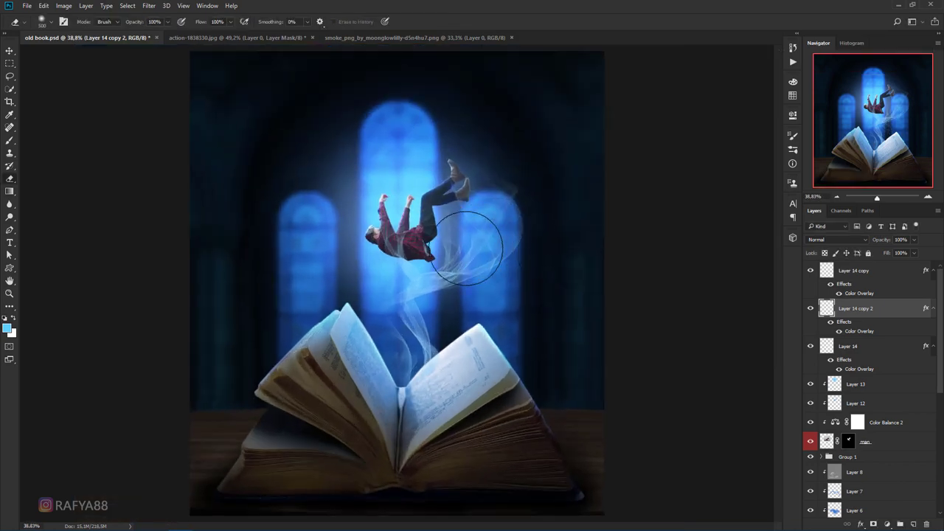
# Reposition the Layer 14 copy smoke around the man's legs.
pyautogui.click(869, 270)
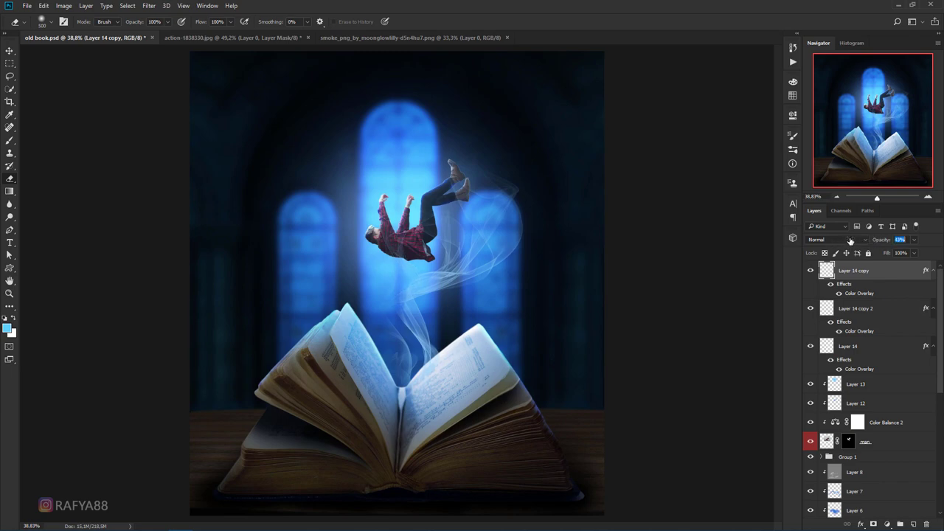
pyautogui.scroll(1, 584, 253)
pyautogui.scroll(1, 583, 253)
pyautogui.hotkey('ctrl', 't')
pyautogui.moveTo(345, 236)
pyautogui.mouseDown()
pyautogui.moveTo(309, 247)
pyautogui.moveTo(337, 244)
pyautogui.mouseUp()
pyautogui.press('Return')
# Erase the unwanted parts of the smoke copies with the Eraser.
pyautogui.press('e')
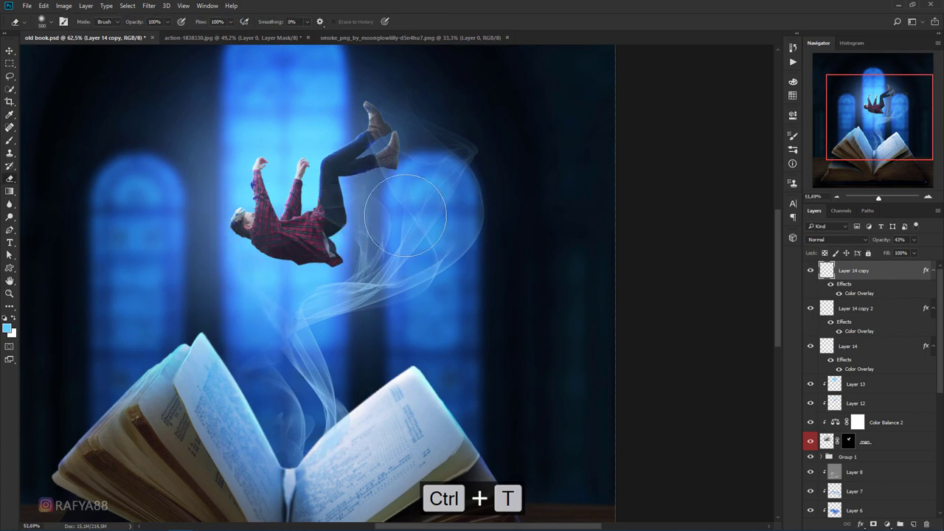
pyautogui.scroll(-3, 405, 214)
pyautogui.scroll(-1, 545, 187)
pyautogui.scroll(-1, 492, 211)
pyautogui.scroll(-2, 431, 286)
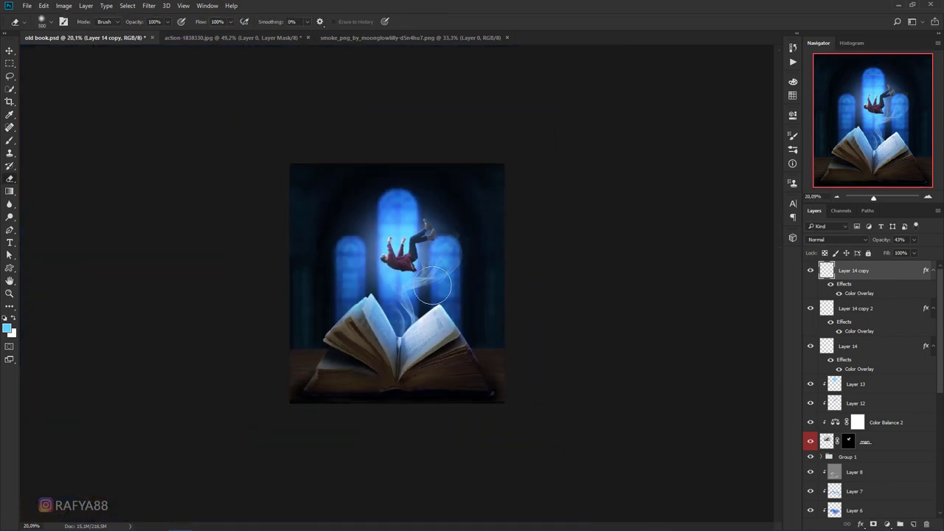
pyautogui.scroll(4, 432, 284)
pyautogui.scroll(1, 508, 286)
pyautogui.scroll(-1, 507, 287)
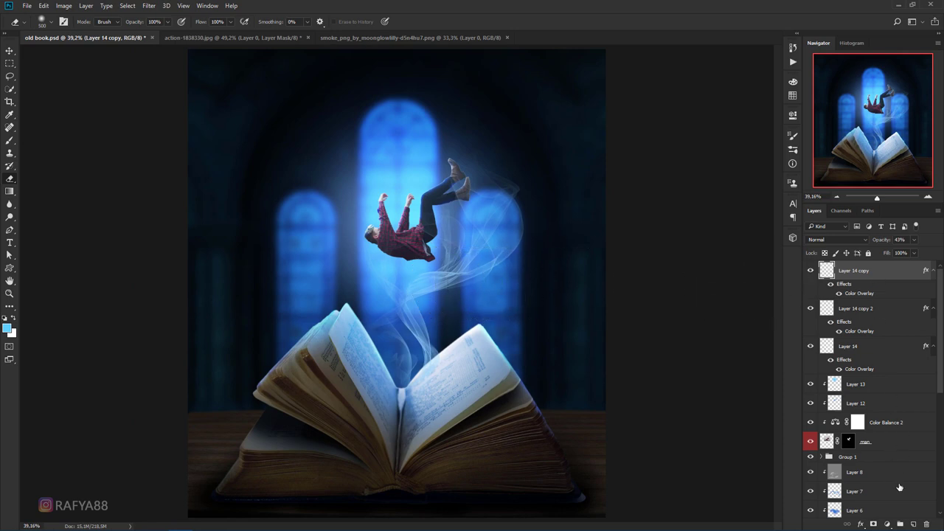
# On a new layer, paint a sampled blue over the book's centre and pages.
pyautogui.click(916, 523)
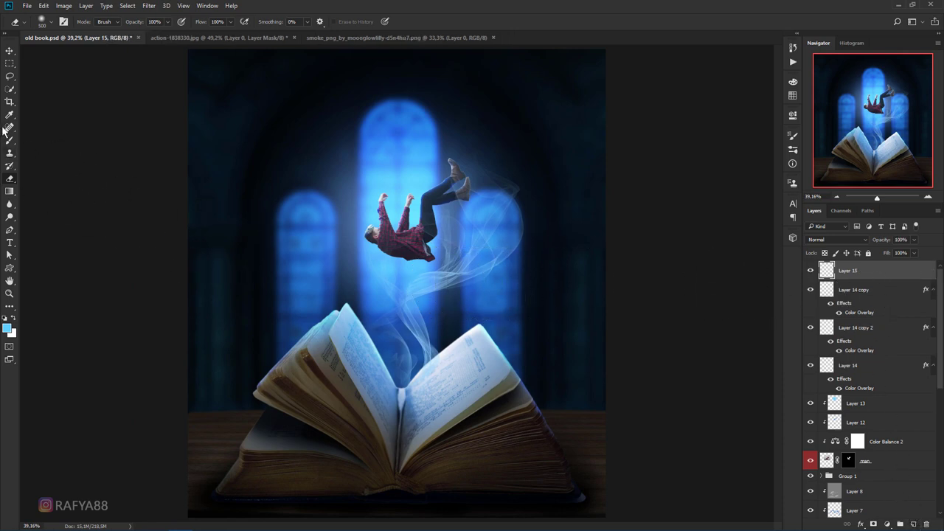
pyautogui.click(6, 328)
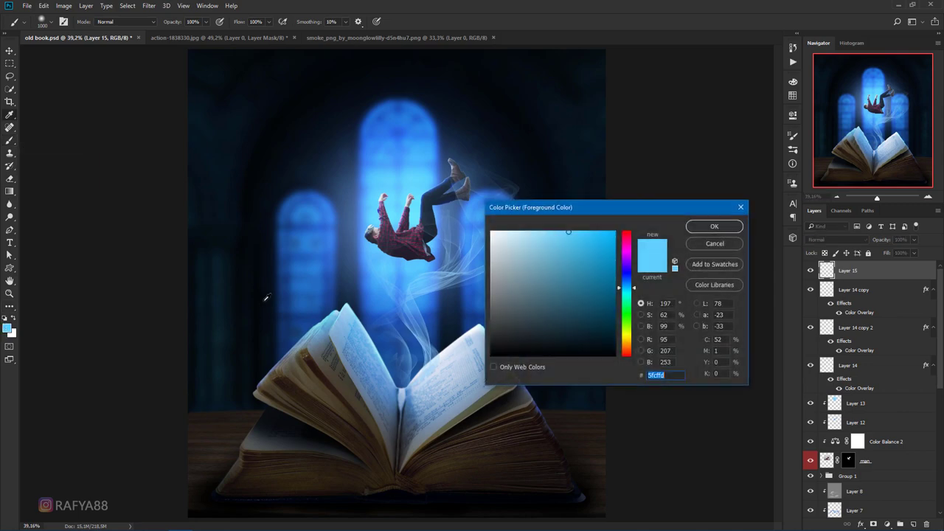
pyautogui.click(306, 269)
pyautogui.click(712, 227)
pyautogui.press('b')
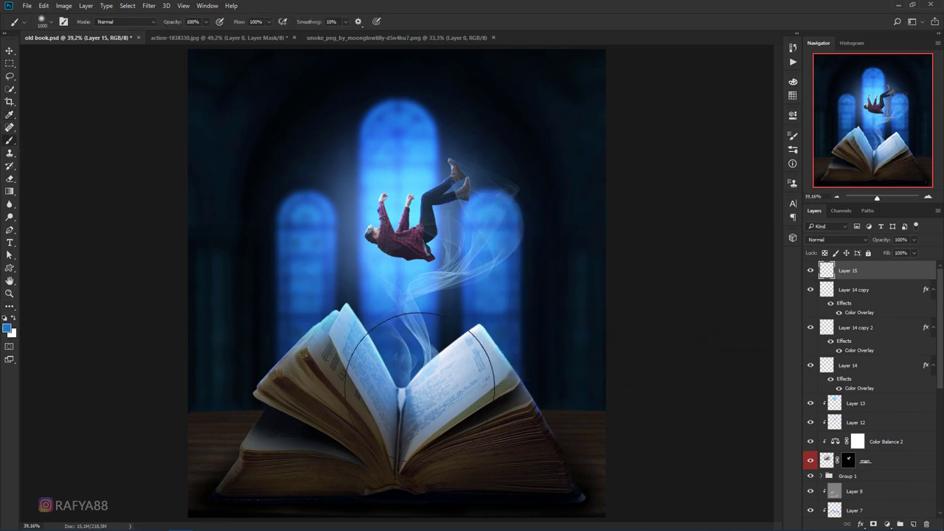
pyautogui.moveTo(426, 369)
pyautogui.mouseDown()
pyautogui.moveTo(421, 443)
pyautogui.moveTo(411, 390)
pyautogui.mouseUp()
# Blend the blue paint layer as Overlay and compare the book's glow.
pyautogui.click(836, 240)
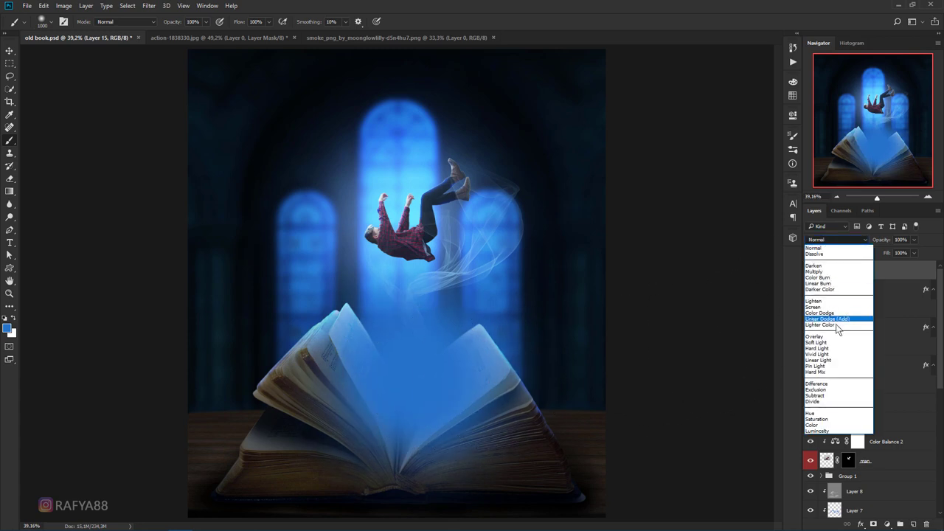
pyautogui.click(838, 335)
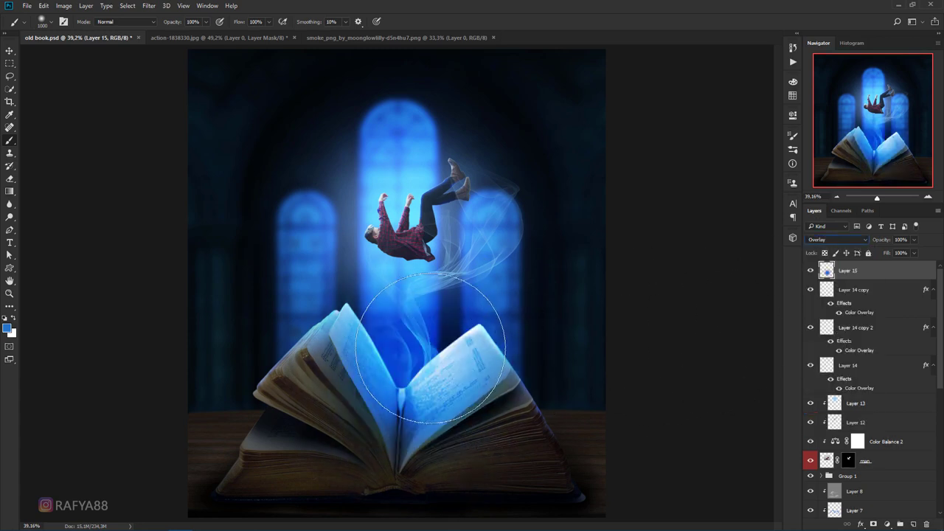
pyautogui.press('[')
pyautogui.press('[')
pyautogui.press('[')
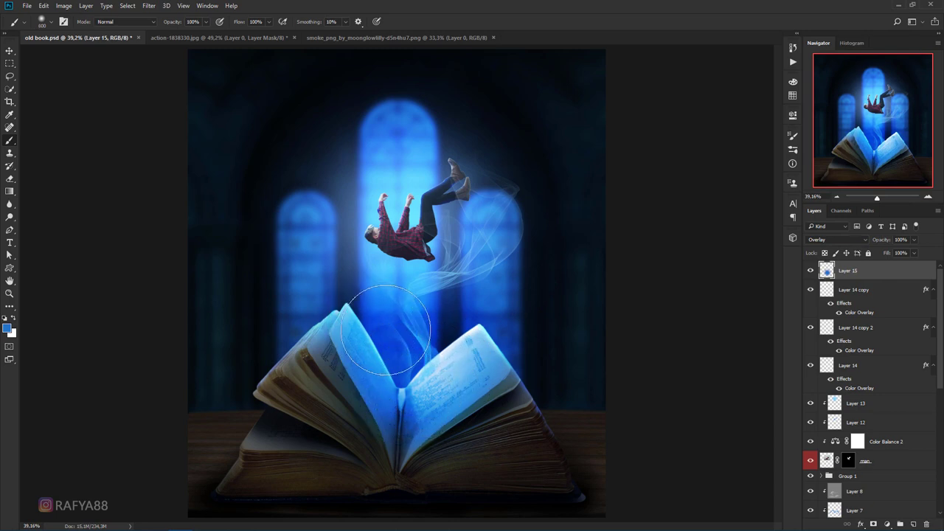
pyautogui.click(811, 270)
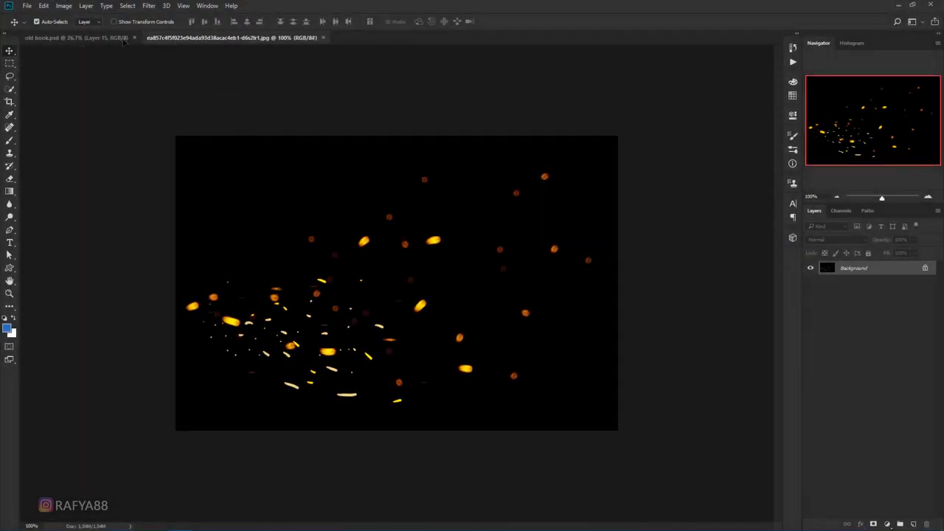
# Bring the sparks image into the composition, rotated to rise from the book.
pyautogui.moveTo(124, 41); pyautogui.dragTo(208, 120)
pyautogui.moveTo(419, 287); pyautogui.dragTo(424, 291)
pyautogui.scroll(2, 428, 295)
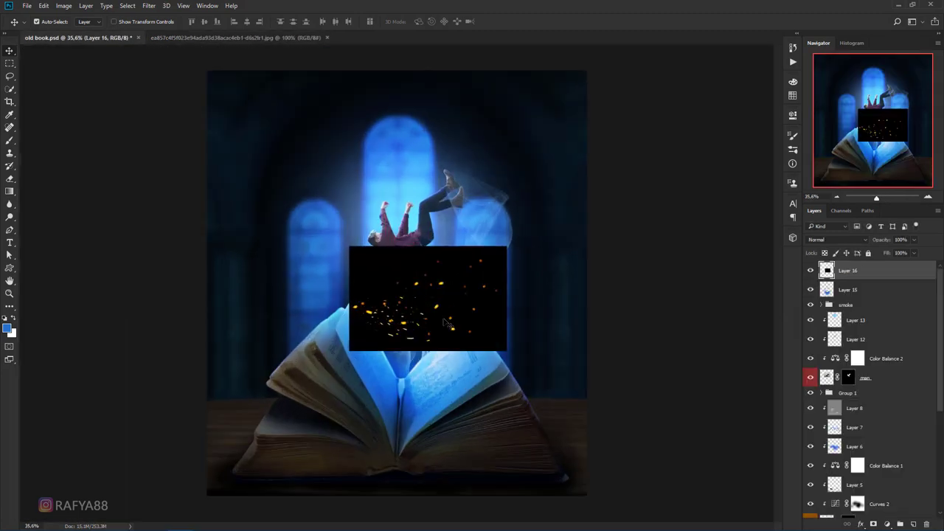
pyautogui.hotkey('ctrl', 't')
pyautogui.moveTo(524, 325)
pyautogui.mouseDown()
pyautogui.moveTo(446, 177)
pyautogui.moveTo(491, 202)
pyautogui.mouseUp()
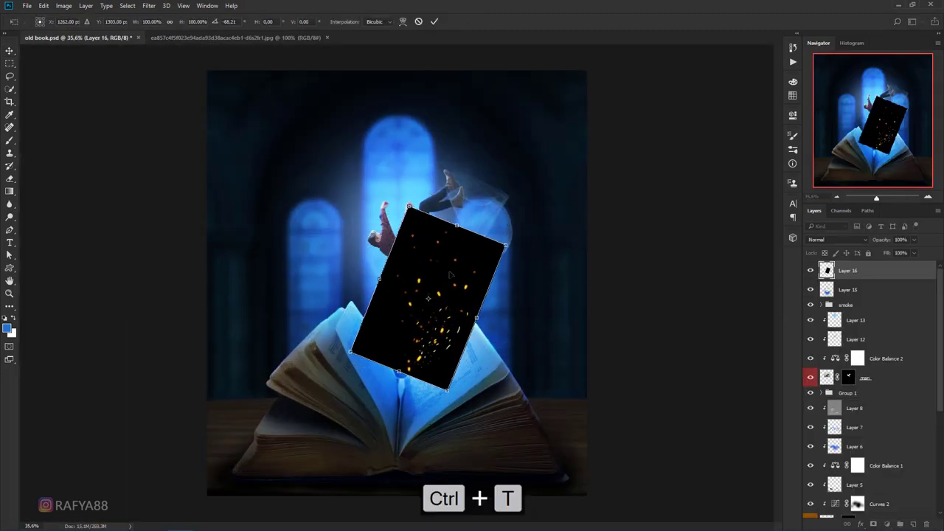
pyautogui.moveTo(462, 272); pyautogui.dragTo(465, 286)
pyautogui.press('Return')
# Blend the sparks as Screen and shift their hue +172 to blue.
pyautogui.scroll(1, 467, 287)
pyautogui.click(837, 240)
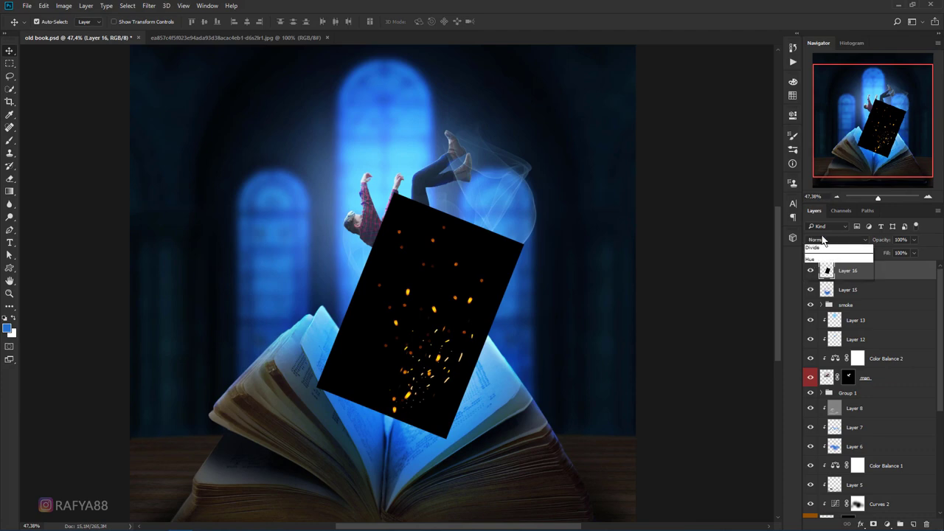
pyautogui.click(834, 306)
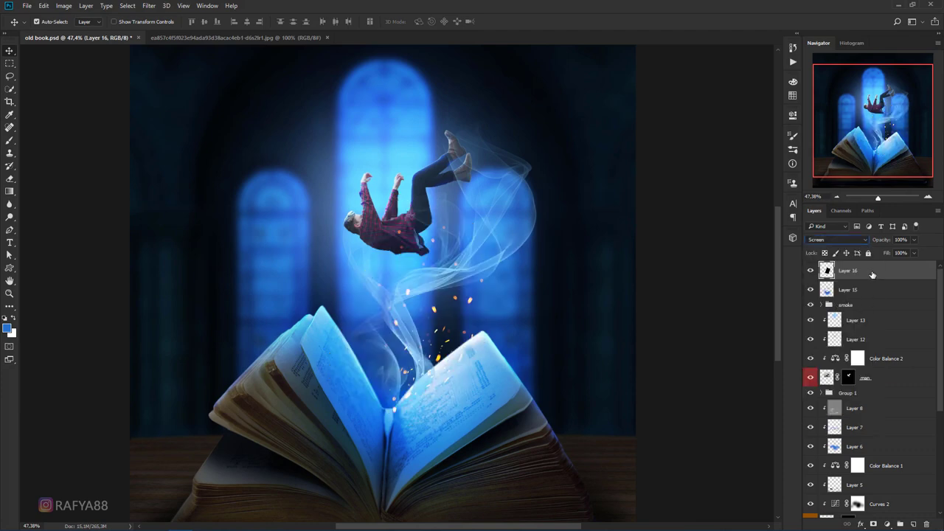
pyautogui.hotkey('ctrl', 'u')
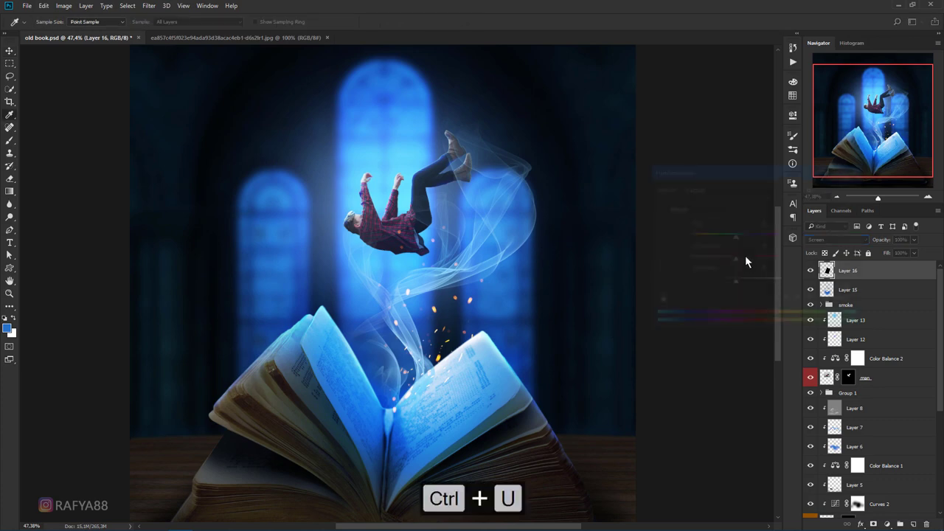
pyautogui.moveTo(736, 236); pyautogui.dragTo(680, 238)
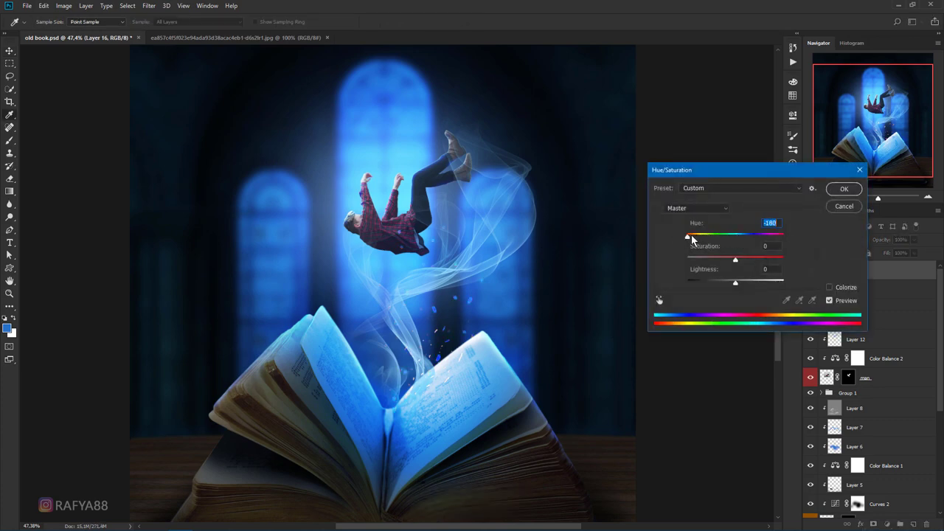
pyautogui.moveTo(692, 235); pyautogui.dragTo(783, 249)
pyautogui.click(843, 189)
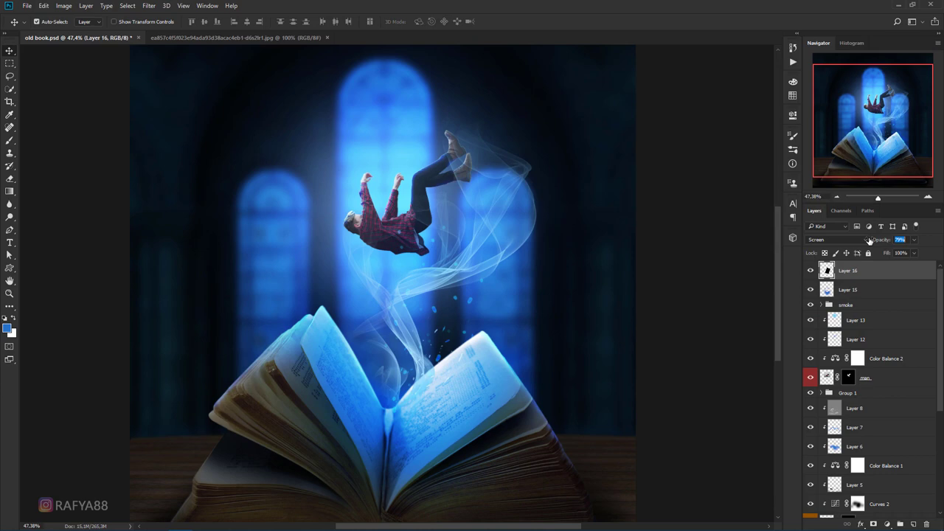
pyautogui.scroll(-3, 484, 232)
# Raise the window background's Gaussian Blur radius to 48.4 pixels.
pyautogui.hotkey('ctrl', 'e')
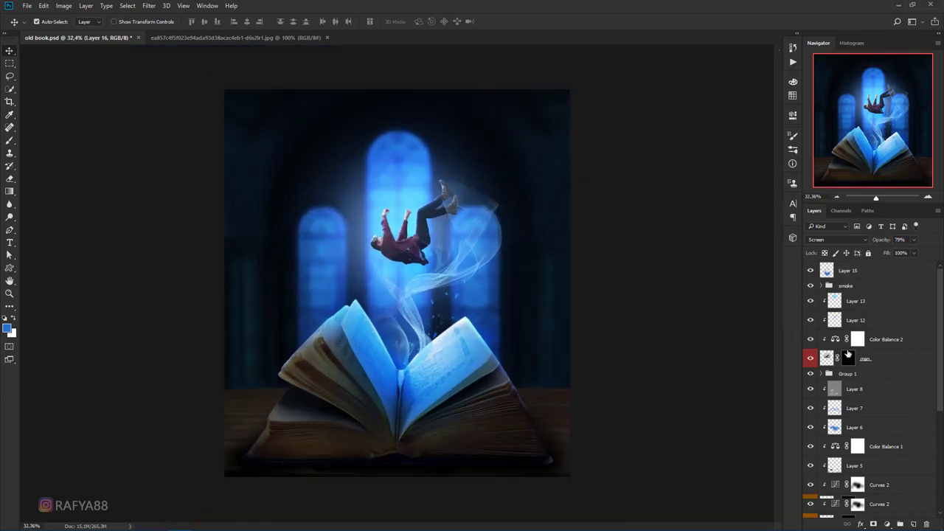
pyautogui.scroll(-4, 847, 355)
pyautogui.scroll(-1, 848, 442)
pyautogui.click(832, 498)
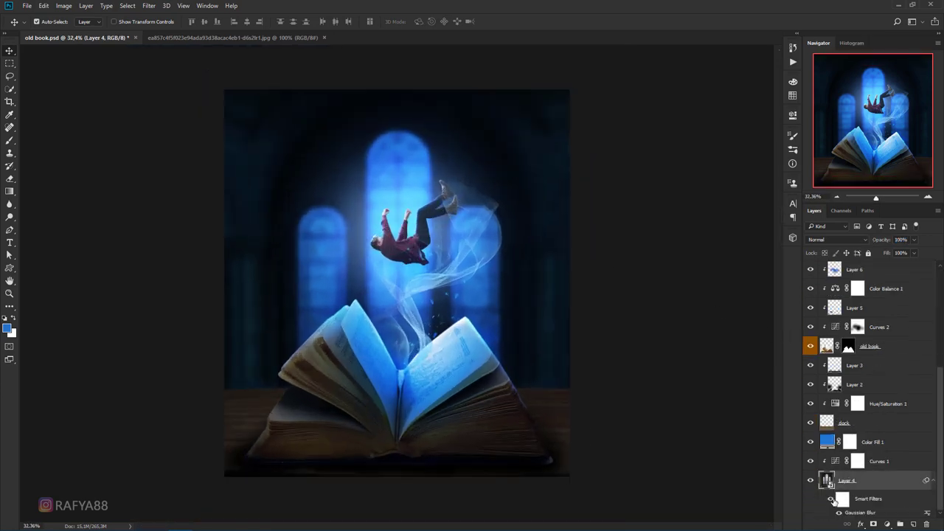
pyautogui.click(832, 500)
pyautogui.click(832, 500)
pyautogui.doubleClick(860, 513)
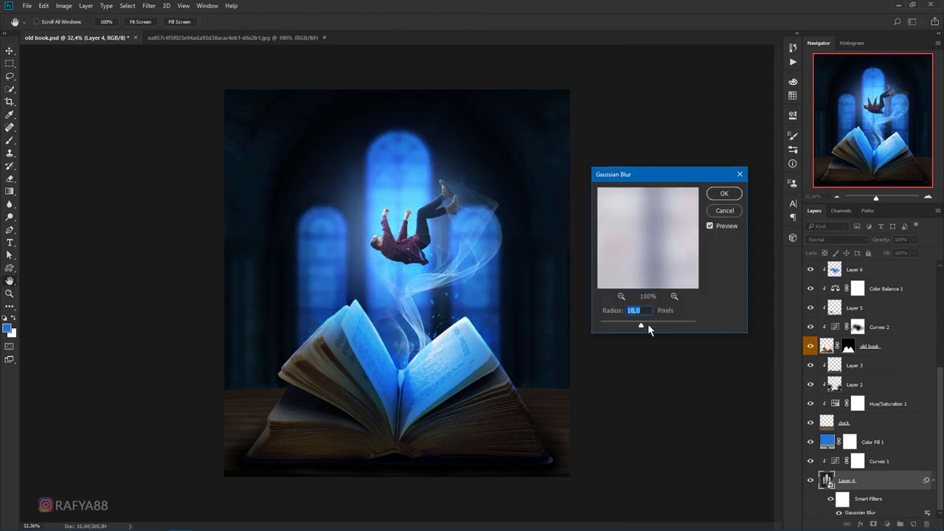
pyautogui.moveTo(647, 324); pyautogui.dragTo(651, 326)
pyautogui.click(724, 194)
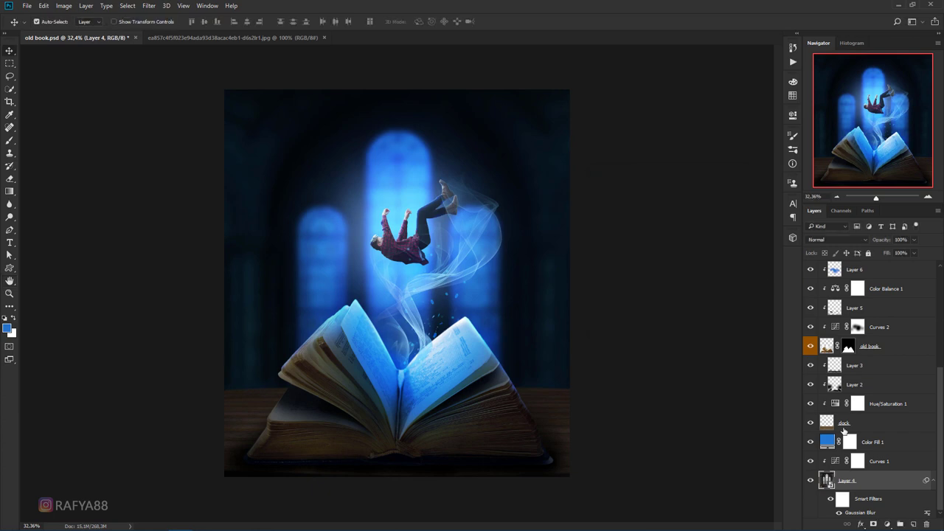
# Adjust Curves 1 to darken the background, pulling highlights down from 100 to 43.
pyautogui.doubleClick(835, 461)
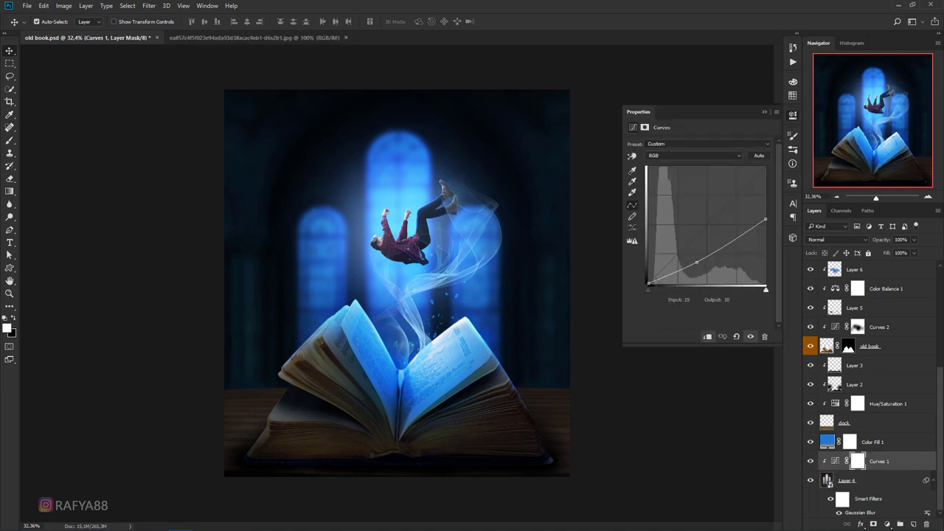
pyautogui.moveTo(650, 283)
pyautogui.mouseDown()
pyautogui.moveTo(667, 283)
pyautogui.moveTo(657, 285)
pyautogui.mouseUp()
pyautogui.moveTo(696, 261); pyautogui.dragTo(695, 259)
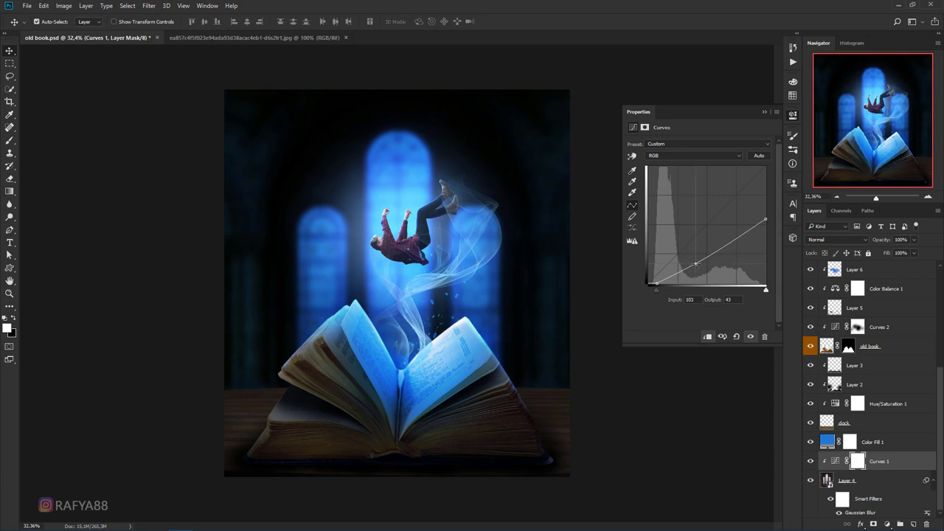
pyautogui.moveTo(695, 264); pyautogui.dragTo(696, 264)
pyautogui.moveTo(765, 219); pyautogui.dragTo(765, 232)
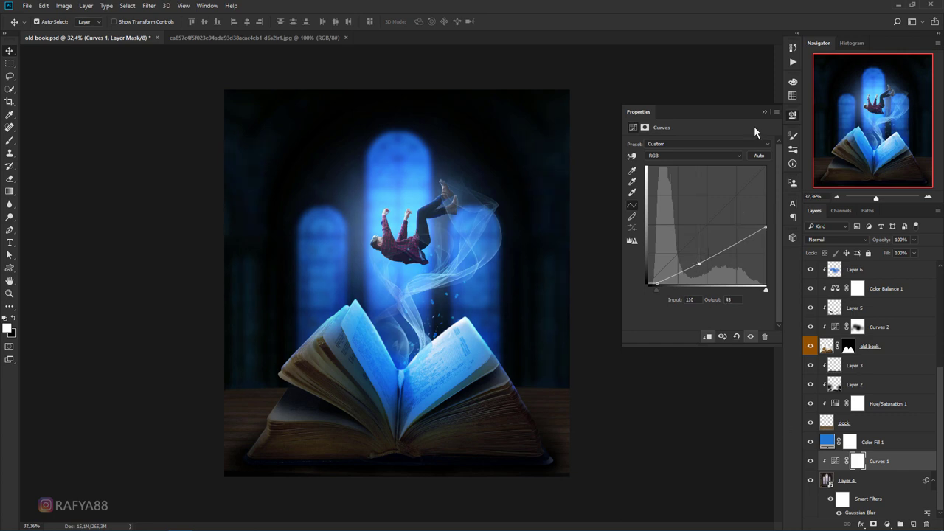
pyautogui.click(765, 111)
pyautogui.click(811, 461)
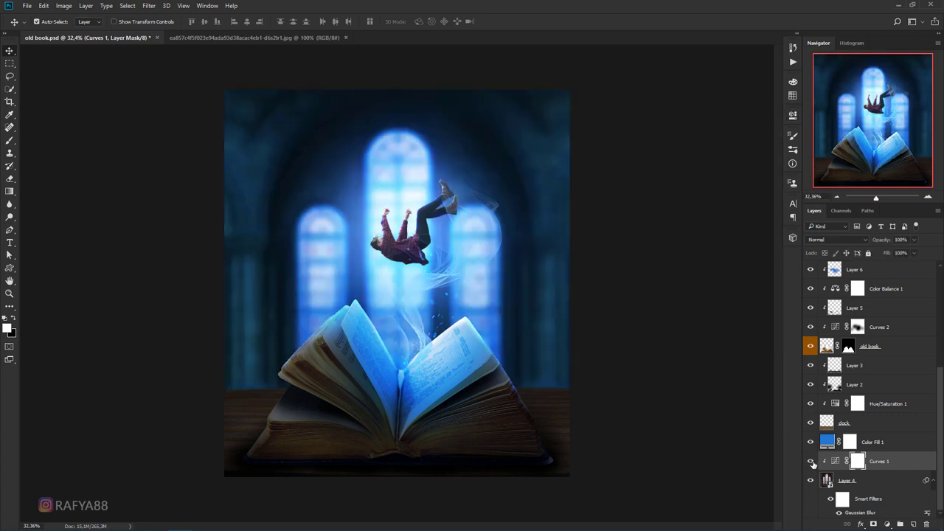
pyautogui.click(811, 461)
# Add an empty Layer 17 directly above Curves 1.
pyautogui.scroll(-2, 535, 271)
pyautogui.scroll(-1, 534, 271)
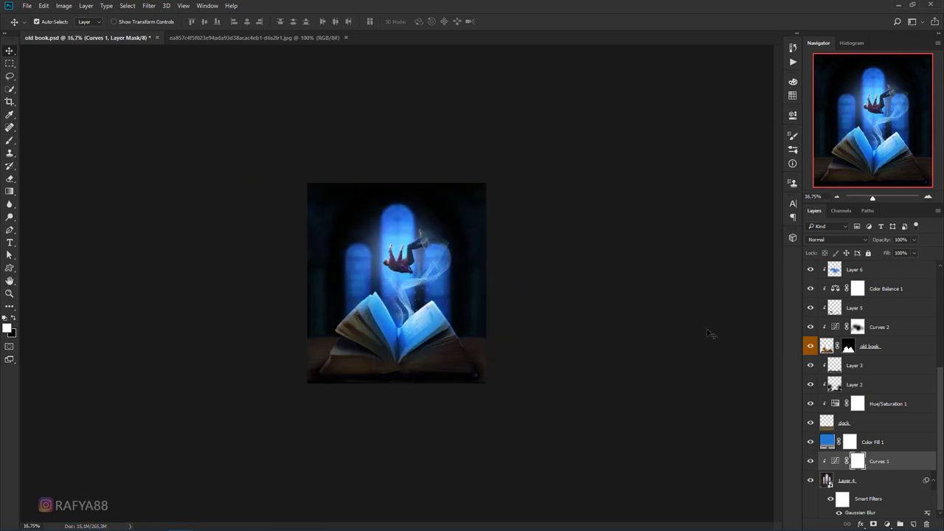
pyautogui.scroll(1, 618, 358)
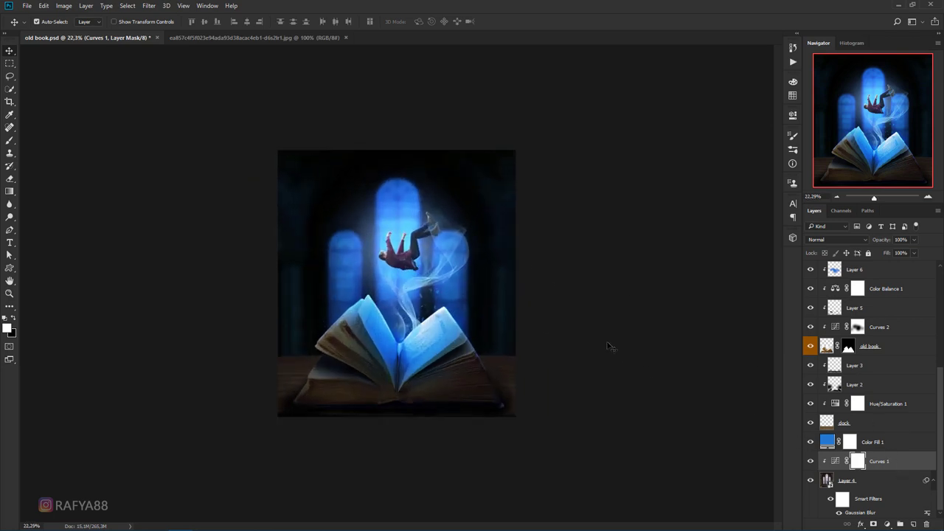
pyautogui.hotkey('ctrl', '2')
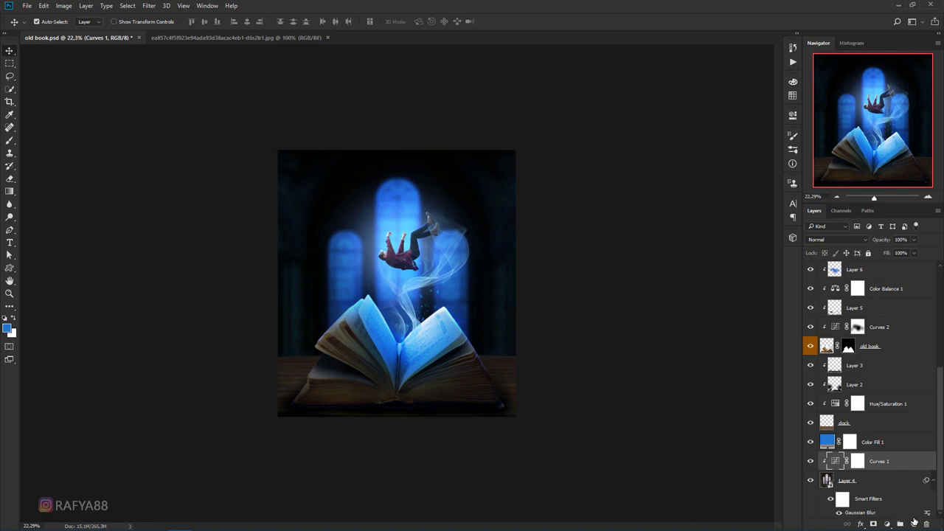
pyautogui.click(914, 524)
pyautogui.scroll(1, 446, 312)
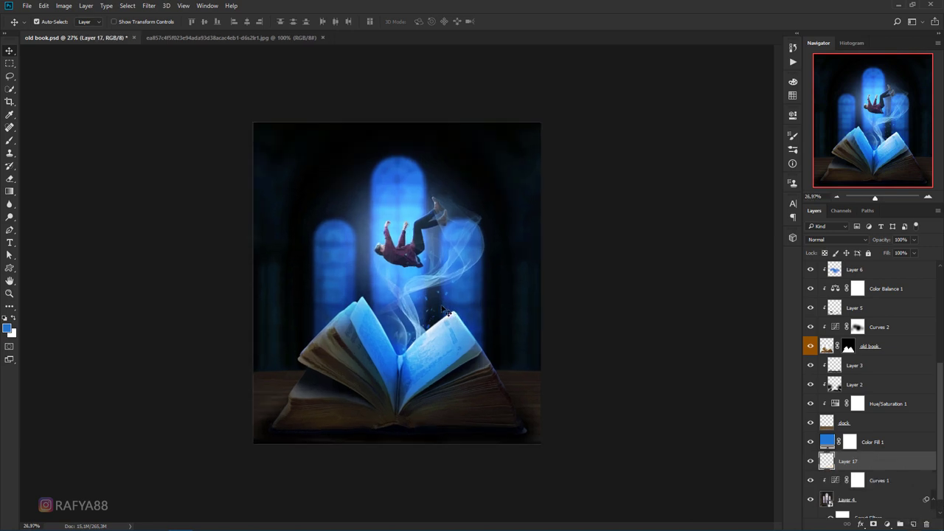
# Darken the image edges with a 1200 px black brush on Layer 17 at 74% opacity.
pyautogui.click(9, 141)
pyautogui.click(5, 320)
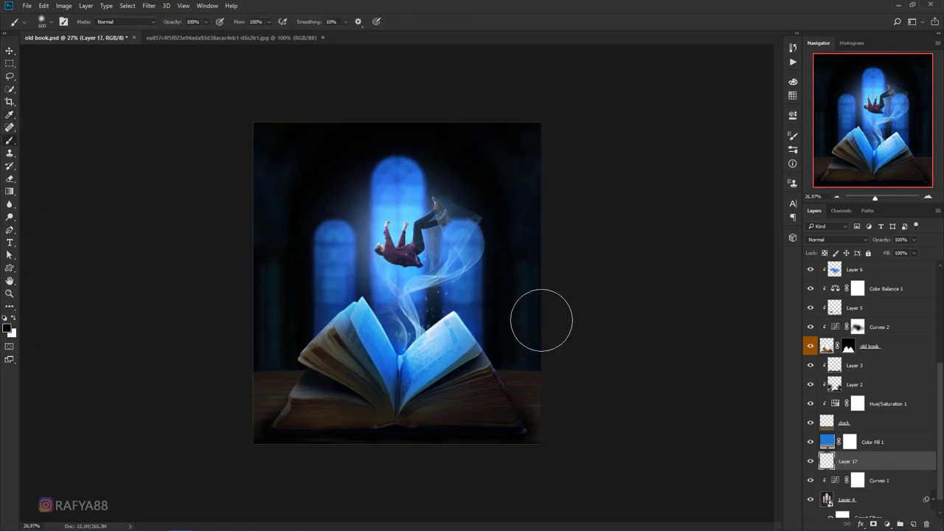
pyautogui.press(']')
pyautogui.press(']')
pyautogui.press(']')
pyautogui.press(']')
pyautogui.press(']')
pyautogui.moveTo(545, 261); pyautogui.dragTo(247, 388)
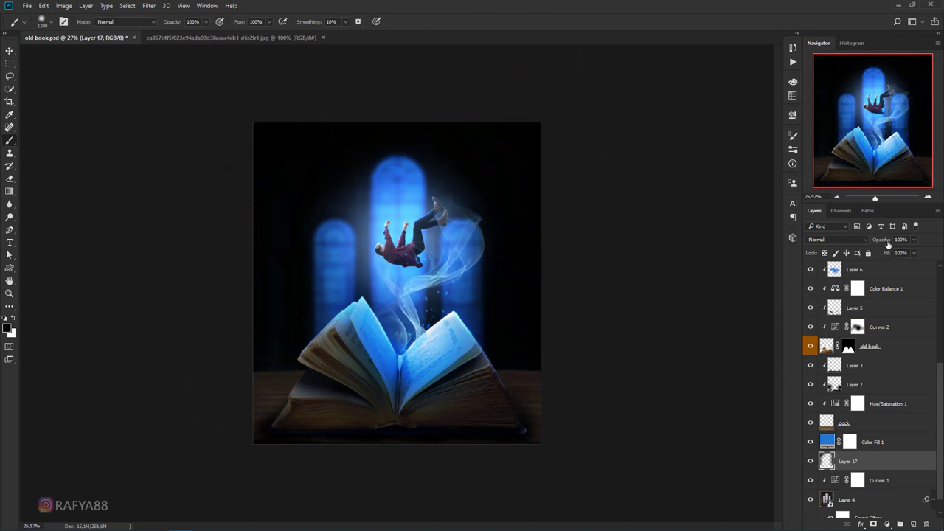
pyautogui.moveTo(888, 243); pyautogui.dragTo(875, 243)
# Add a Levels adjustment above Color Fill 1 with Blue output black raised to 21.
pyautogui.click(890, 441)
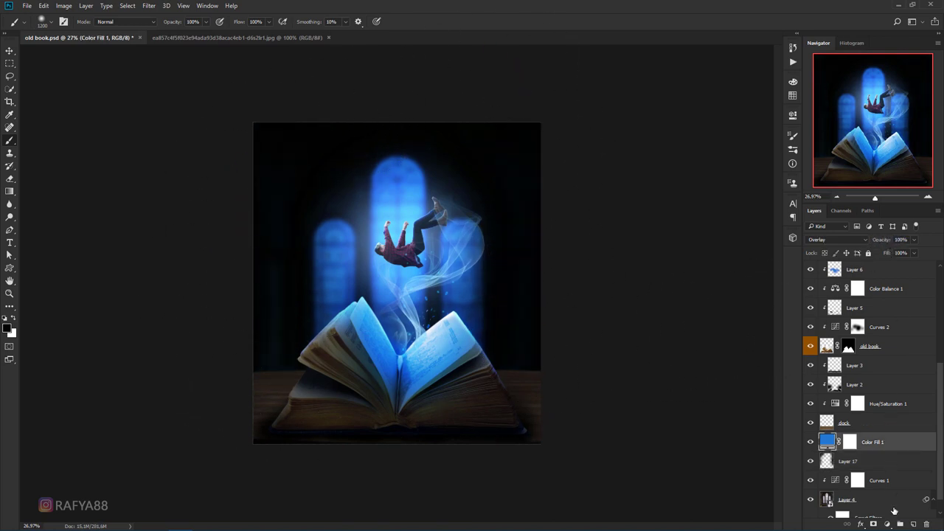
pyautogui.click(887, 524)
pyautogui.click(838, 358)
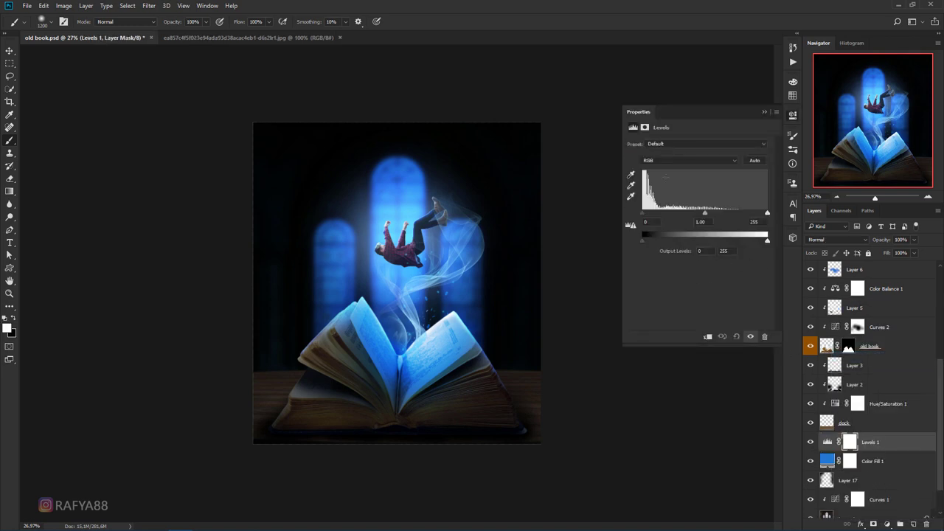
pyautogui.click(671, 161)
pyautogui.click(663, 187)
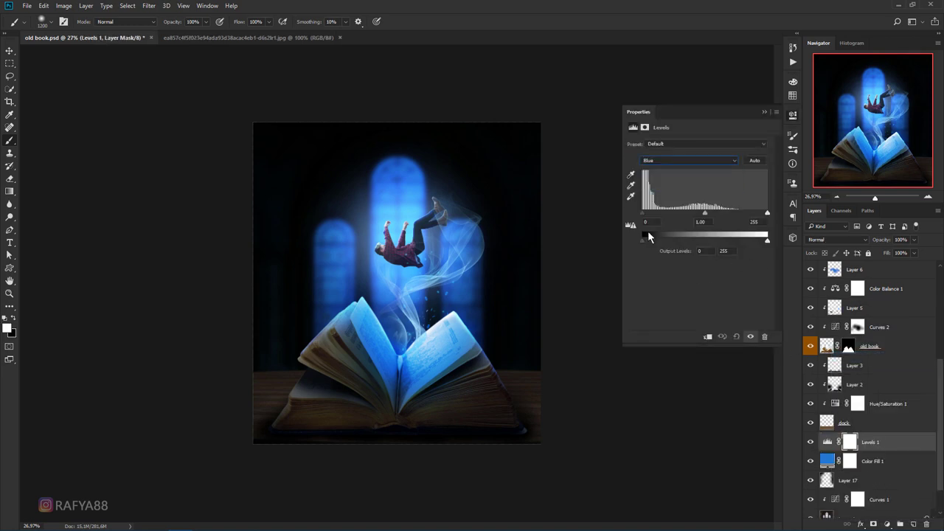
pyautogui.moveTo(641, 241); pyautogui.dragTo(652, 241)
pyautogui.click(764, 111)
pyautogui.scroll(2, 870, 318)
pyautogui.scroll(3, 871, 319)
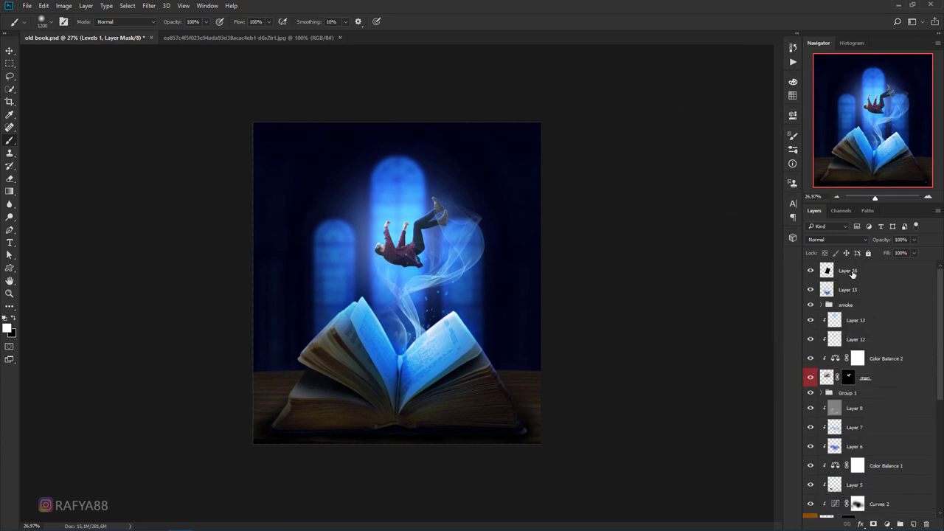
# Add a top Curves adjustment with Blue black output 16 and white output 235.
pyautogui.click(850, 271)
pyautogui.click(810, 271)
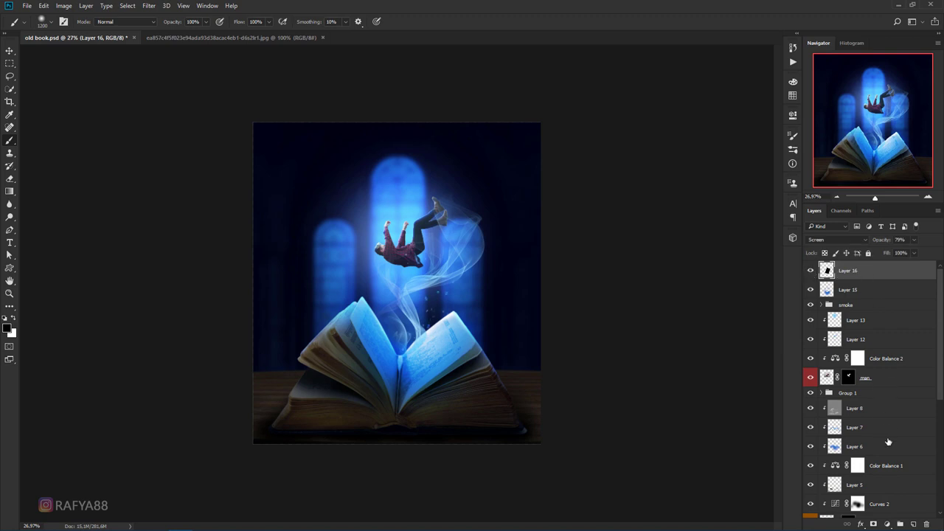
pyautogui.click(887, 524)
pyautogui.click(858, 367)
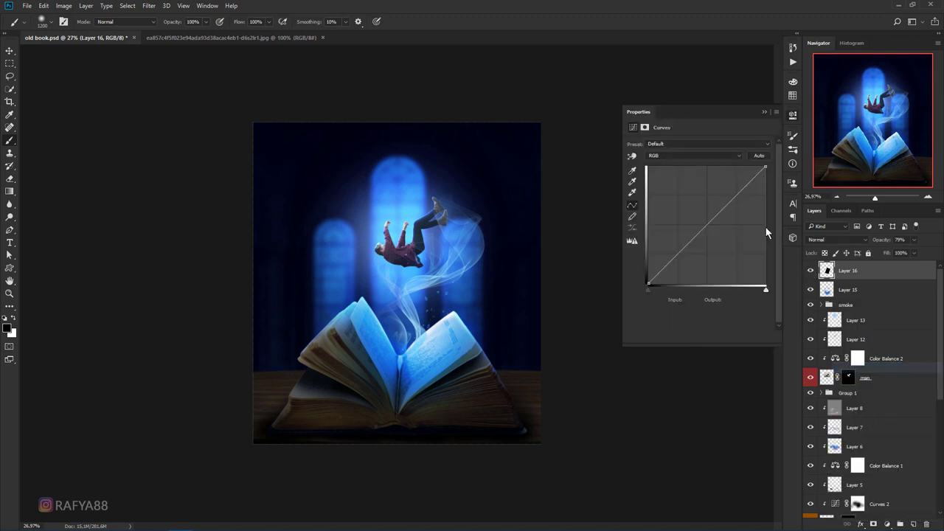
pyautogui.click(678, 155)
pyautogui.click(674, 181)
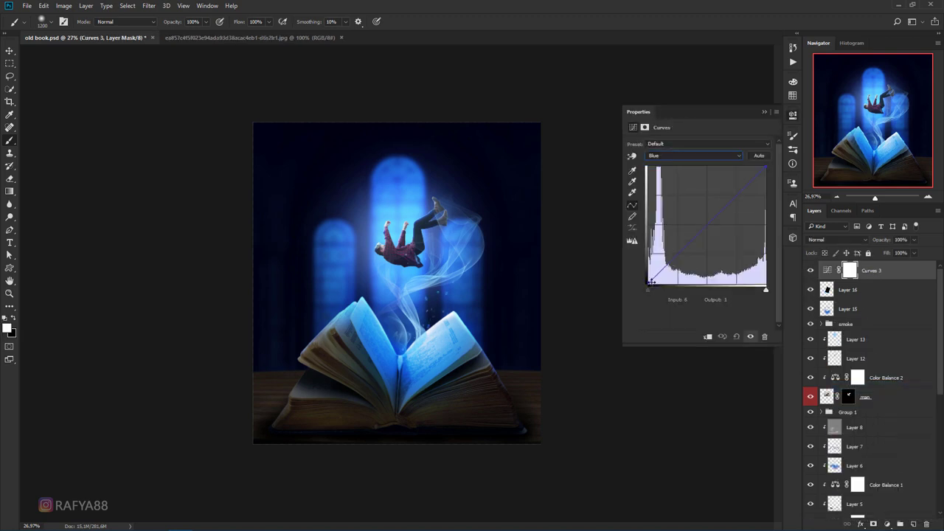
pyautogui.moveTo(648, 286); pyautogui.dragTo(647, 271)
pyautogui.moveTo(764, 166); pyautogui.dragTo(775, 175)
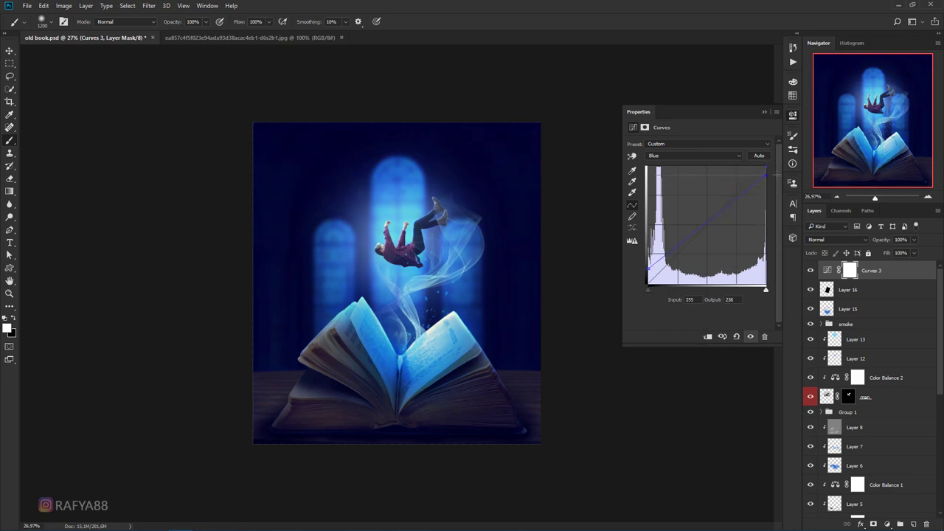
# Lift the Red channel black output of Curves 3 to 5.
pyautogui.click(694, 155)
pyautogui.click(692, 168)
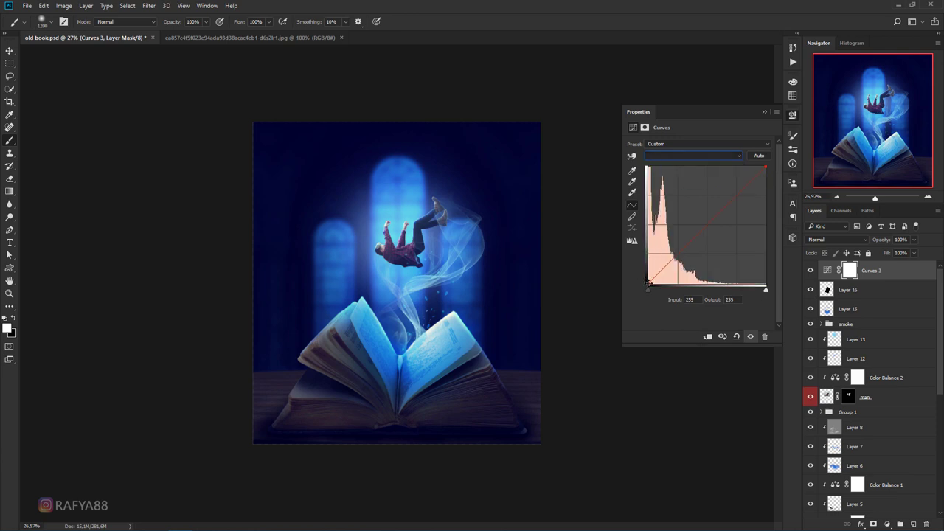
pyautogui.moveTo(648, 283); pyautogui.dragTo(644, 280)
pyautogui.click(764, 111)
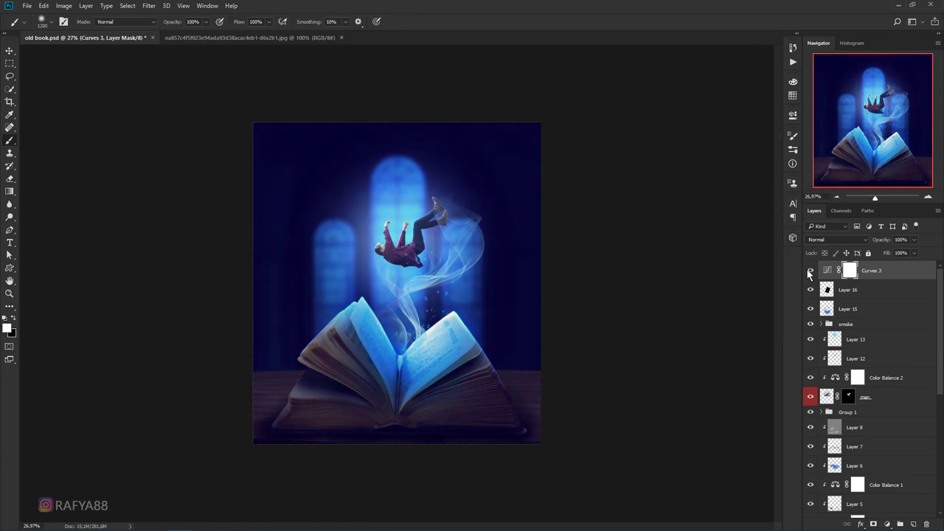
pyautogui.scroll(-3, 836, 417)
pyautogui.scroll(-3, 836, 416)
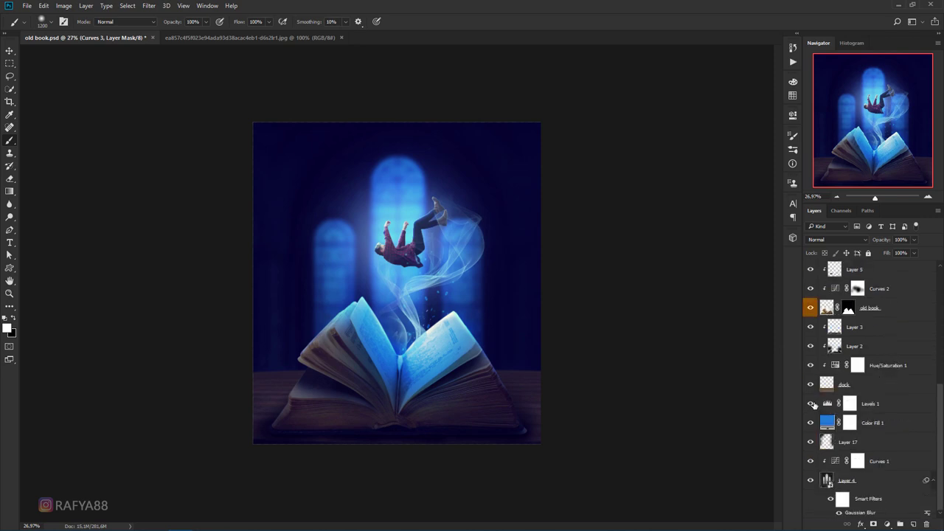
# Reduce Levels 1 opacity to 26%.
pyautogui.click(874, 399)
pyautogui.moveTo(876, 242); pyautogui.dragTo(856, 244)
pyautogui.scroll(5, 886, 325)
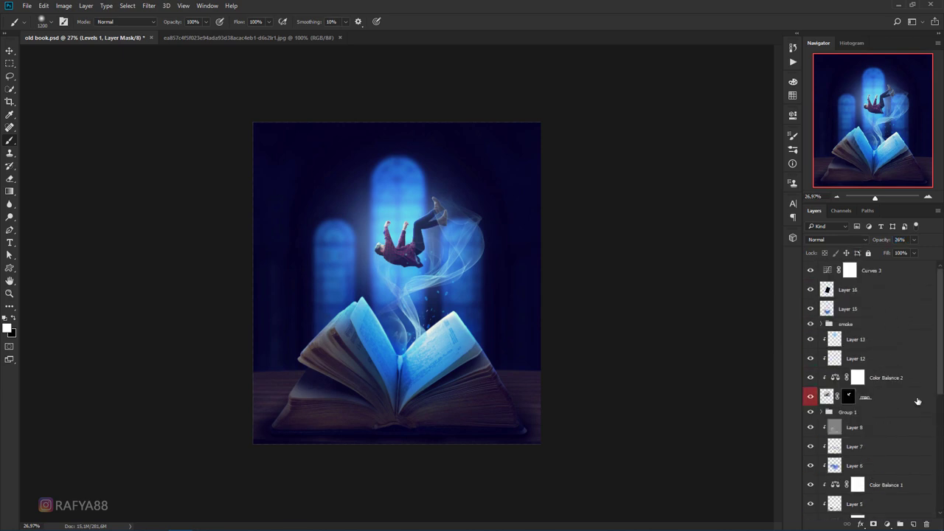
pyautogui.click(901, 279)
pyautogui.click(888, 524)
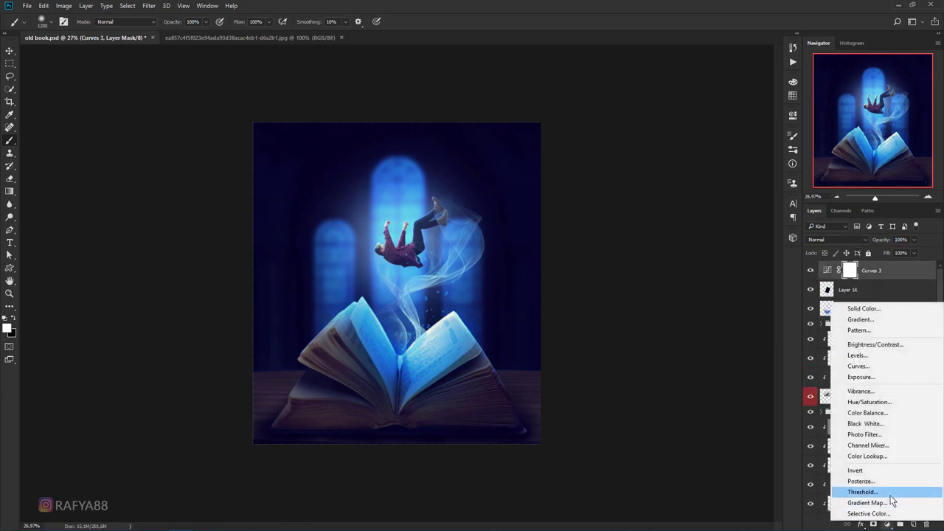
# Add a top Color Balance: midtones toward cyan with Blue +12, highlights Cyan -30.
pyautogui.click(902, 413)
pyautogui.moveTo(681, 165); pyautogui.dragTo(674, 162)
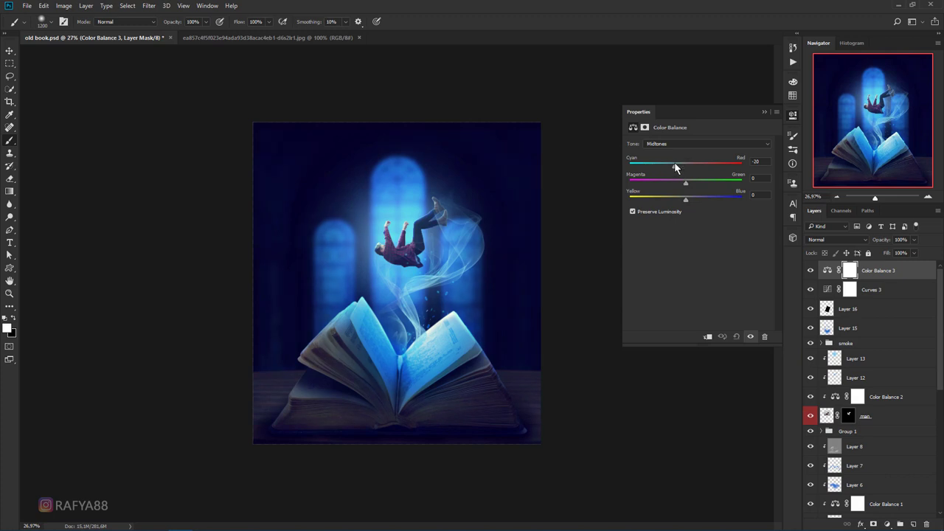
pyautogui.moveTo(680, 197)
pyautogui.mouseDown()
pyautogui.moveTo(672, 200)
pyautogui.moveTo(692, 199)
pyautogui.mouseUp()
pyautogui.moveTo(674, 164); pyautogui.dragTo(677, 163)
pyautogui.click(679, 144)
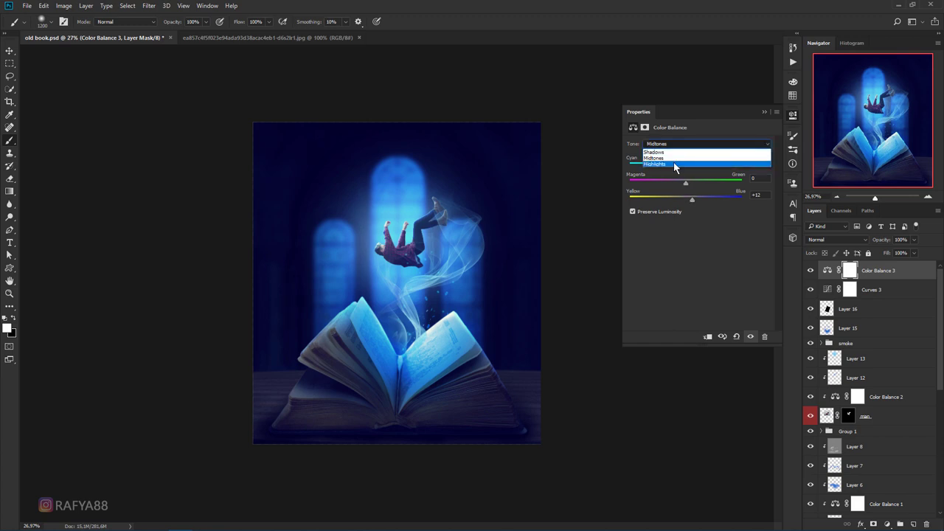
pyautogui.click(674, 163)
pyautogui.moveTo(685, 166); pyautogui.dragTo(668, 165)
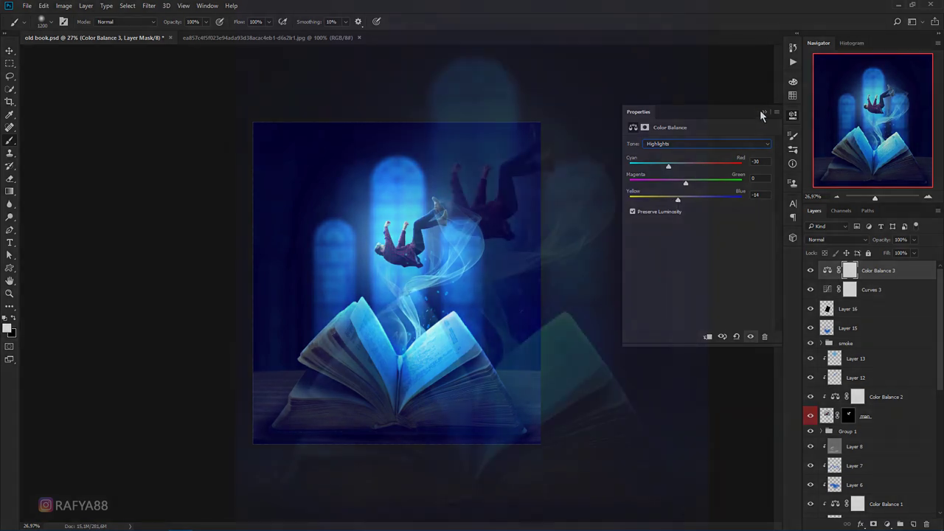
pyautogui.click(762, 111)
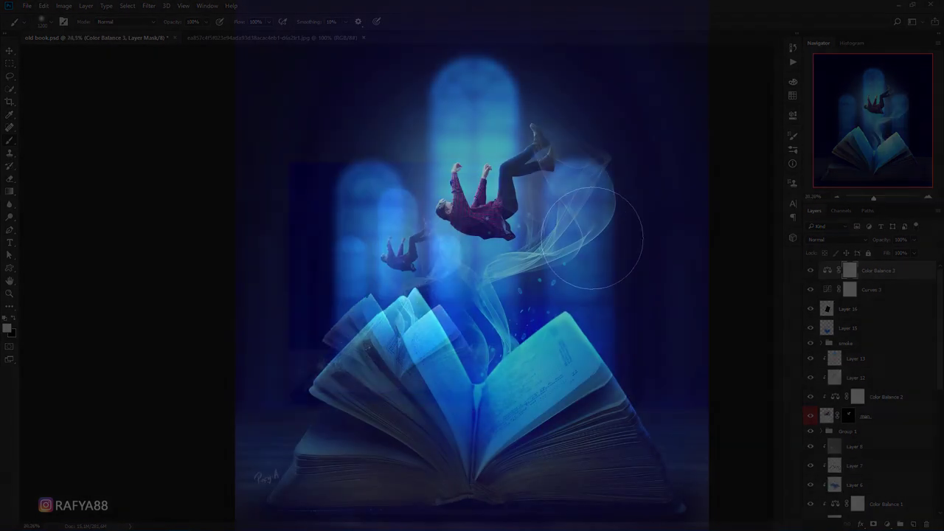